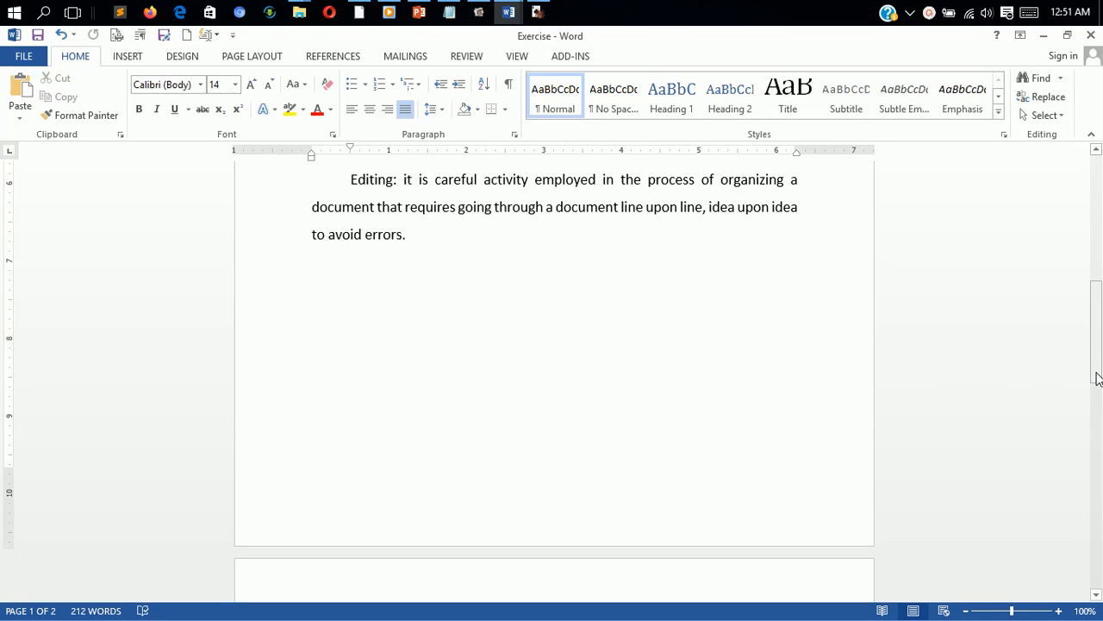
Step: Add the centred heading "RULES FOR FORMATING A DOCUMENT" on the blank second page
drag(1097, 379, 1100, 460)
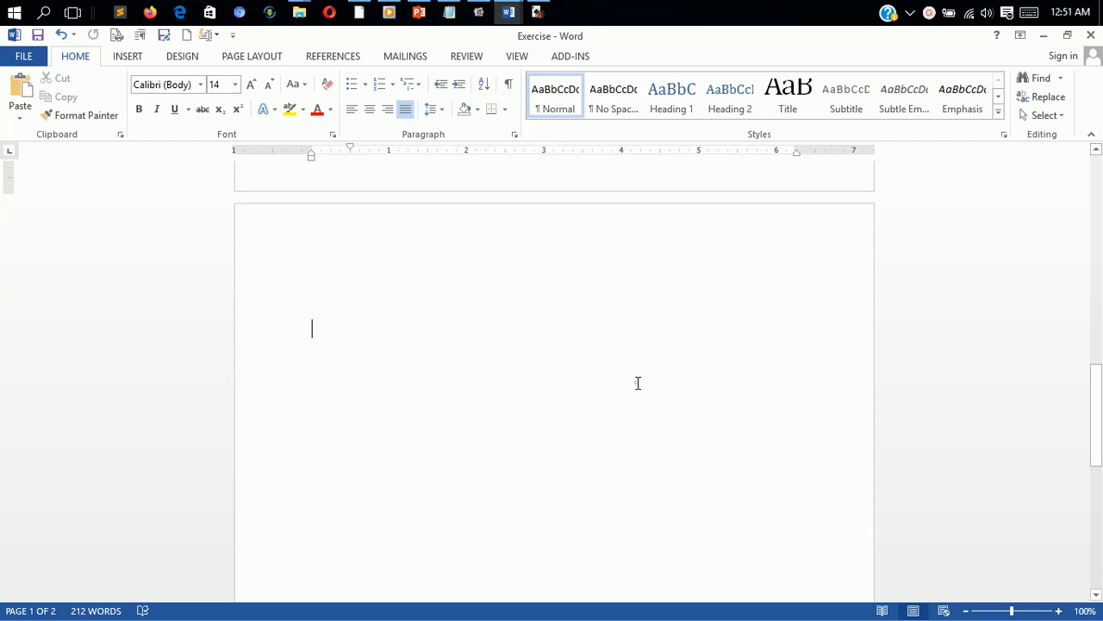
double_click(637, 382)
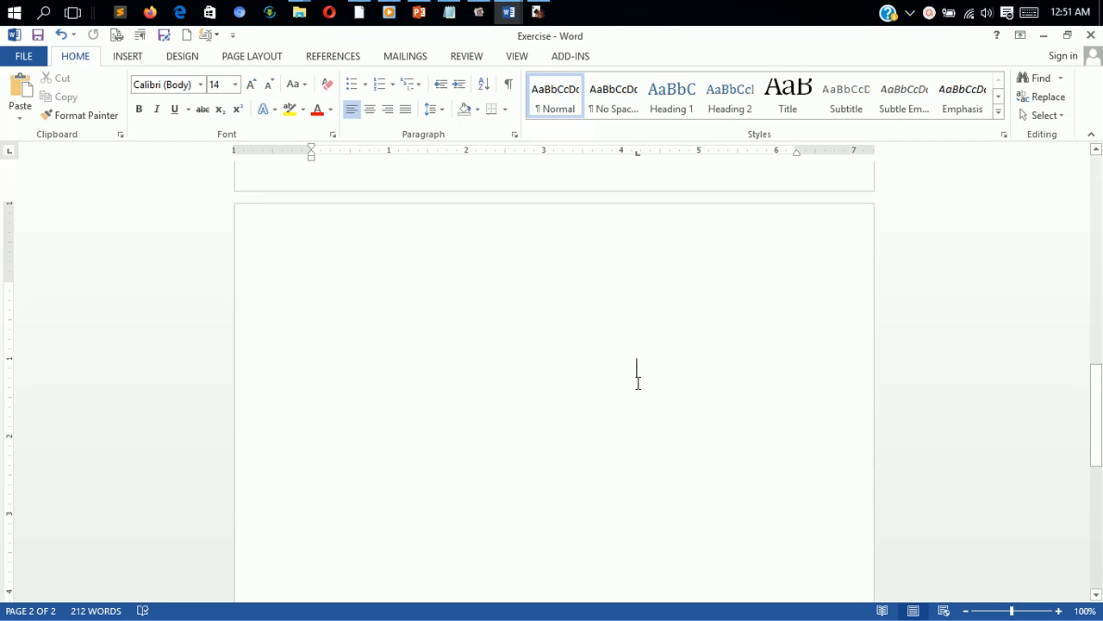
key(ctrl+e)
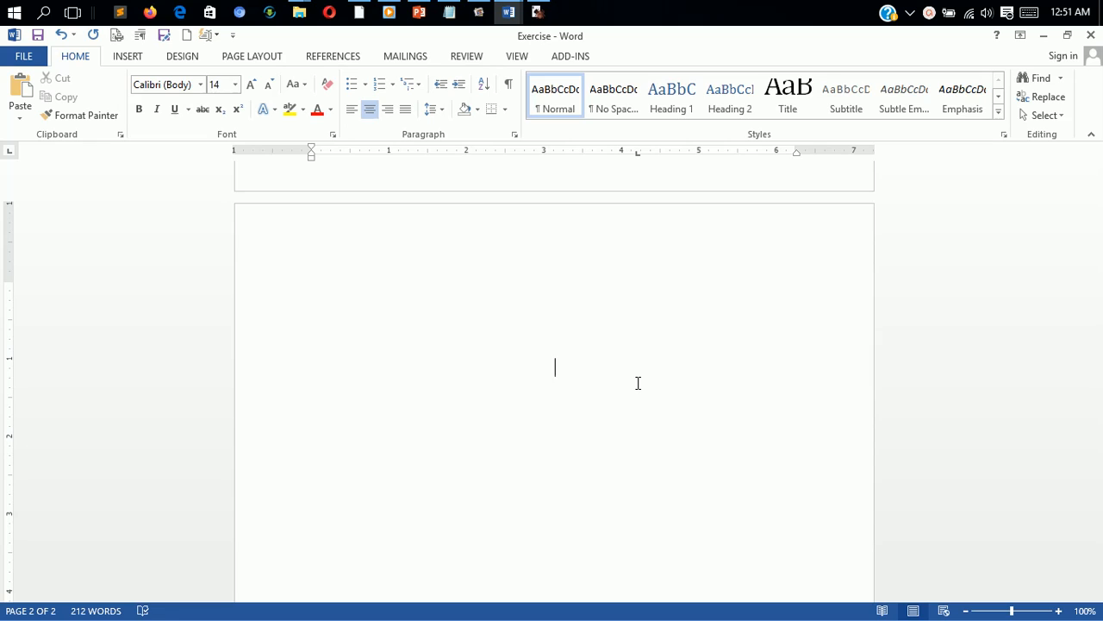
text(RULES FOR FORMATING DOCU)
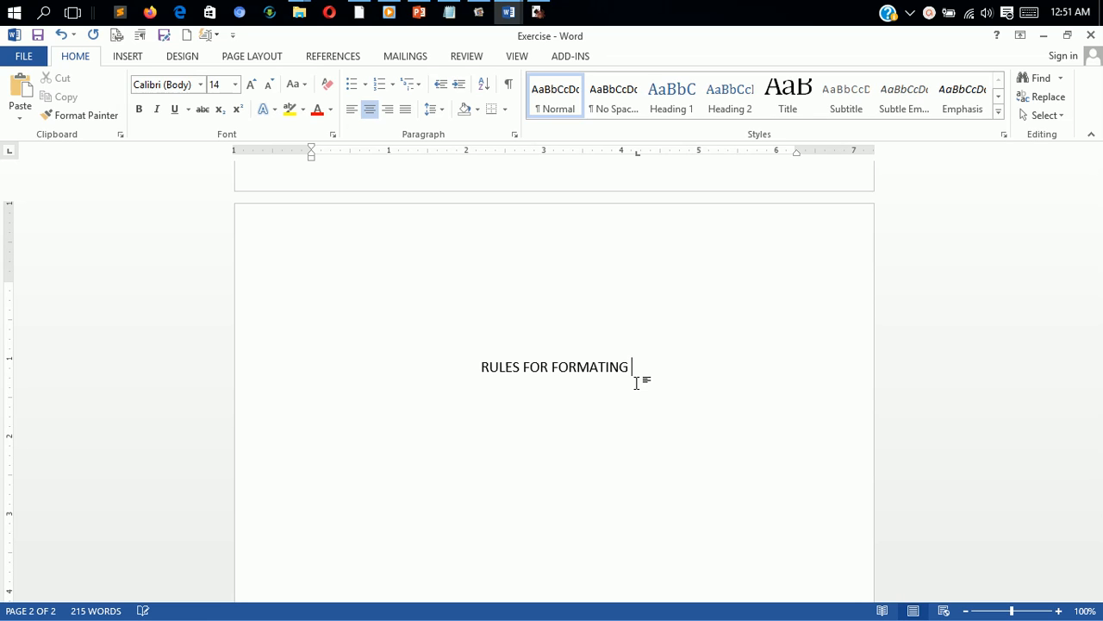
key(BackSpace)
key(BackSpace)
key(BackSpace)
key(BackSpace)
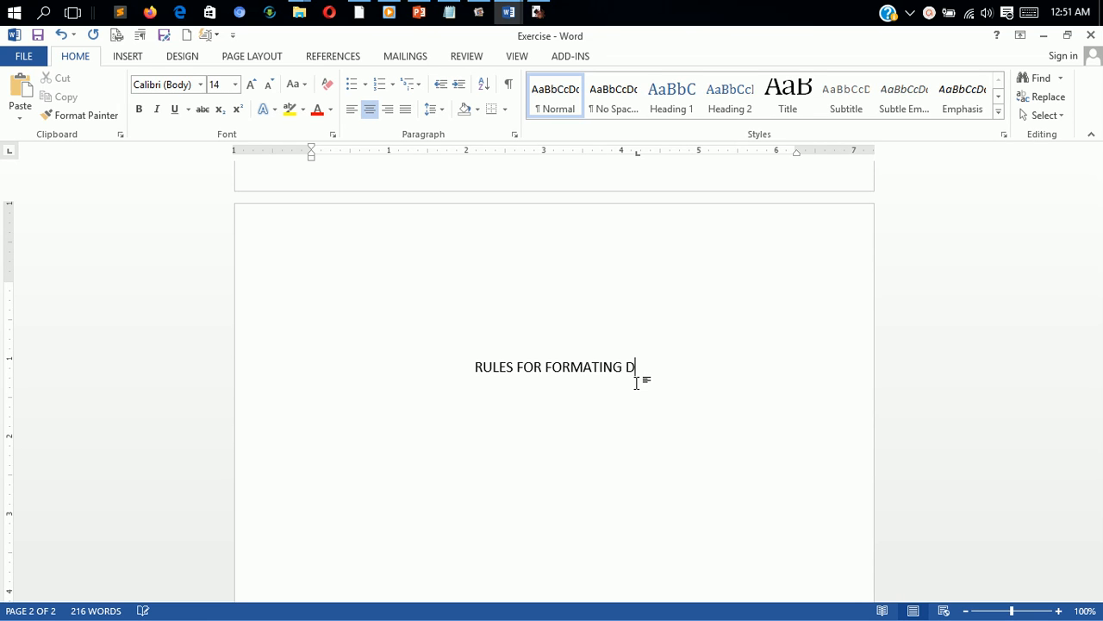
text(A DOCUMENT)
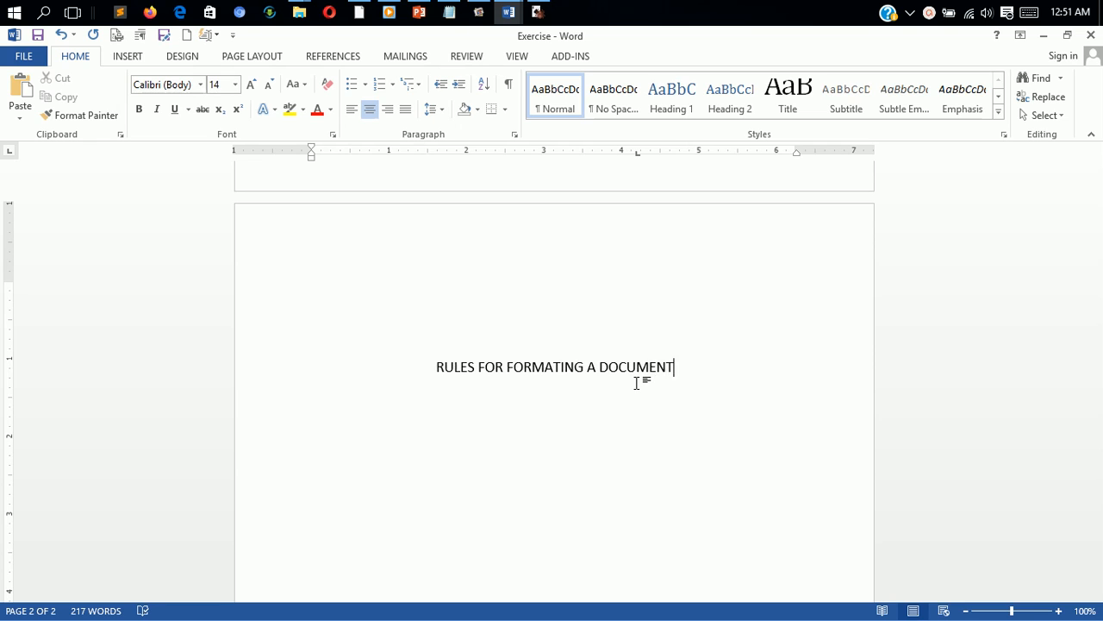
Step: Below the heading, write the italic, justified sentence "If heading and sub-heading are used in a document, ensure they are consistent."
key(Return)
key(ctrl+i)
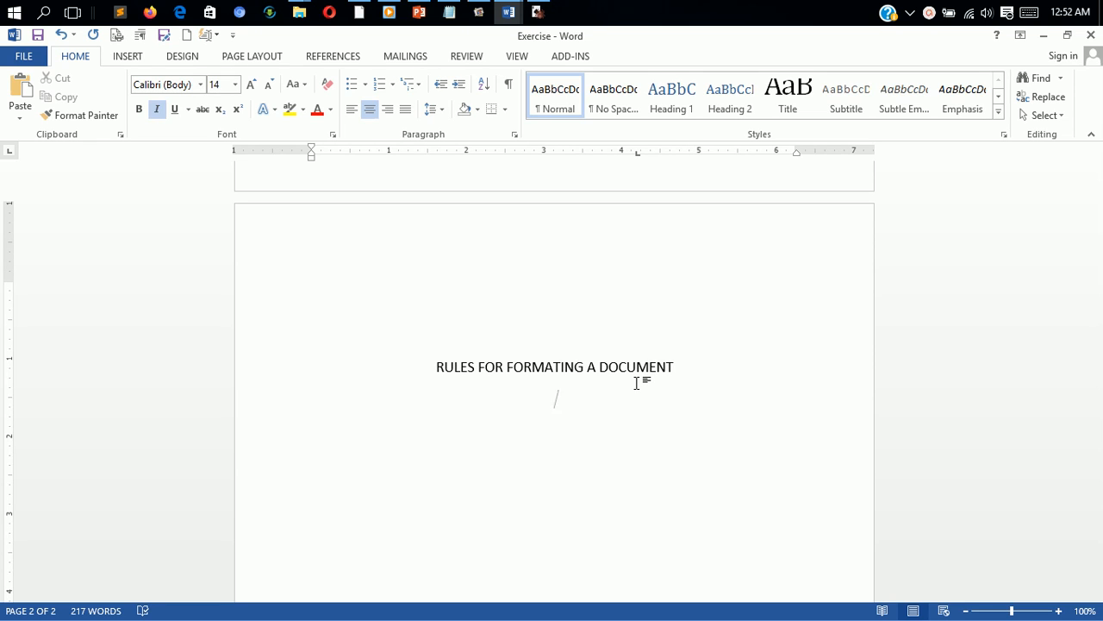
key(ctrl+j)
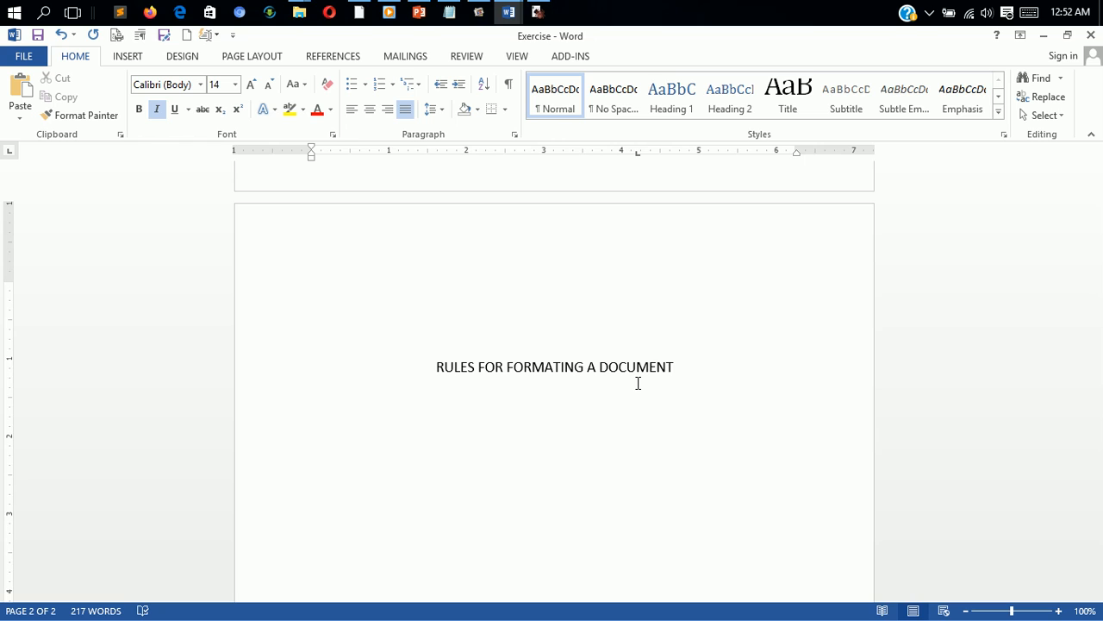
text(If heading and su)
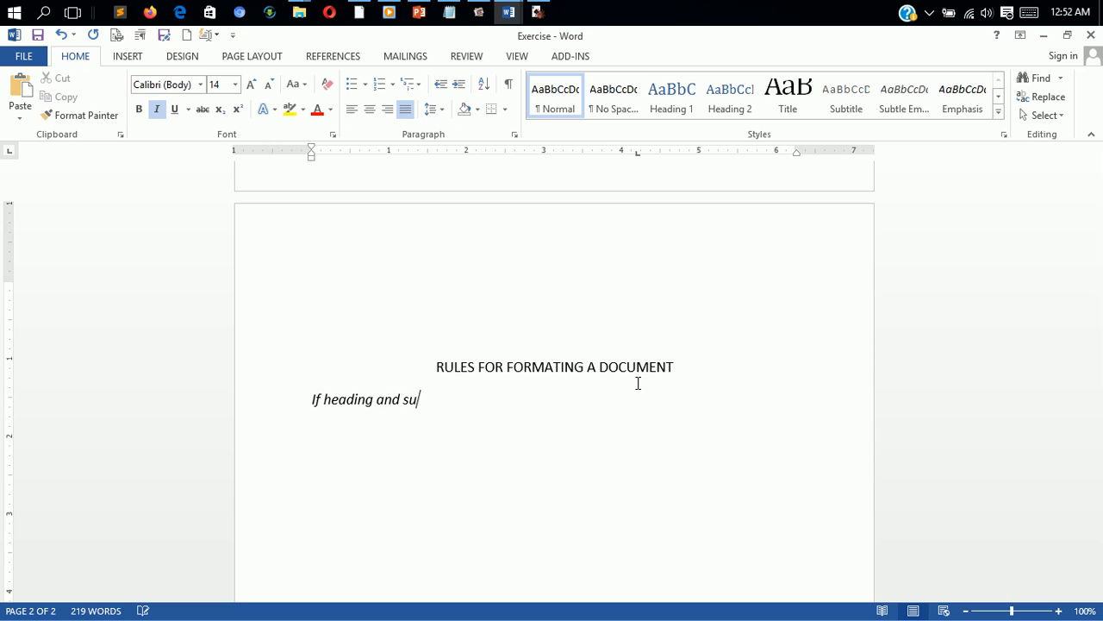
text(b-heading are used )
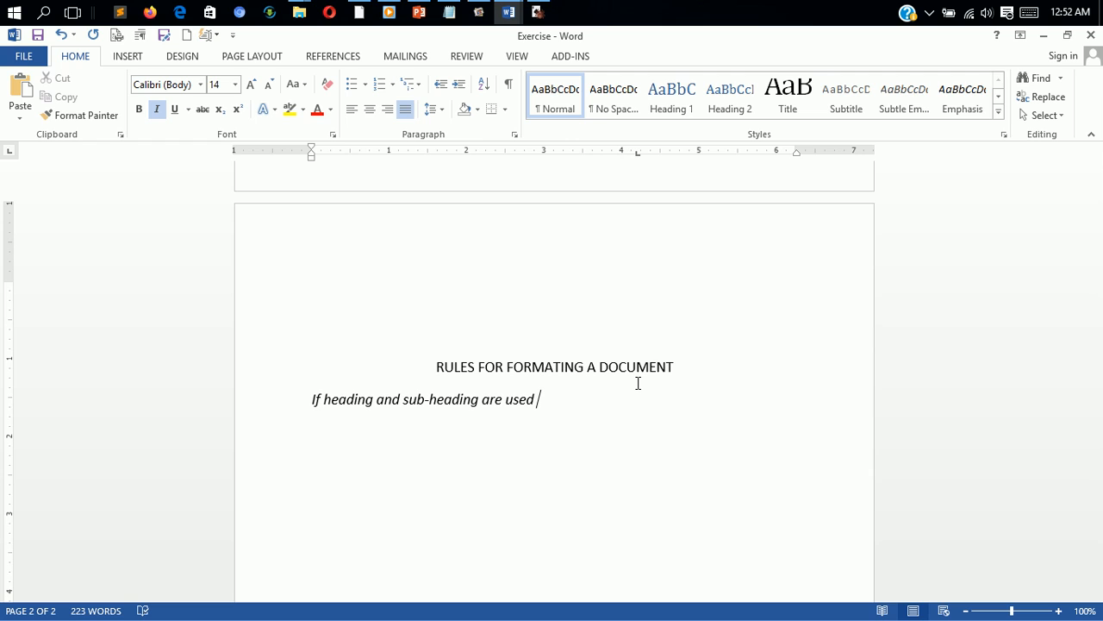
text(in a docume)
text(nt)
text( en)
key(BackSpace)
key(BackSpace)
key(BackSpace)
text(, e)
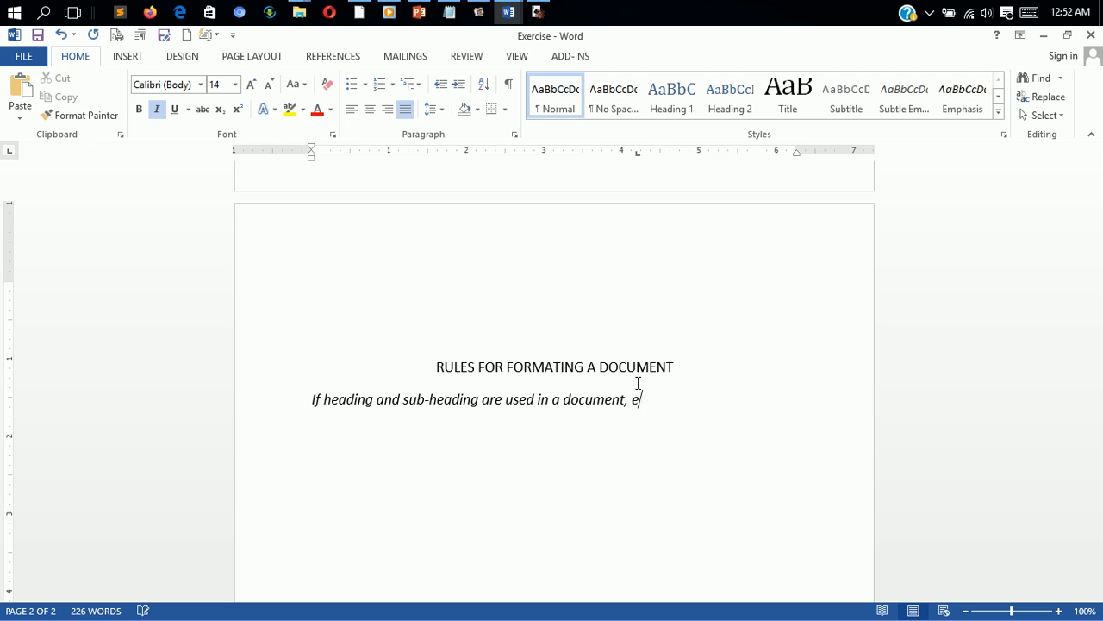
text(nsure)
text( they ar )
text(co)
key(BackSpace)
key(BackSpace)
key(BackSpace)
text(e )
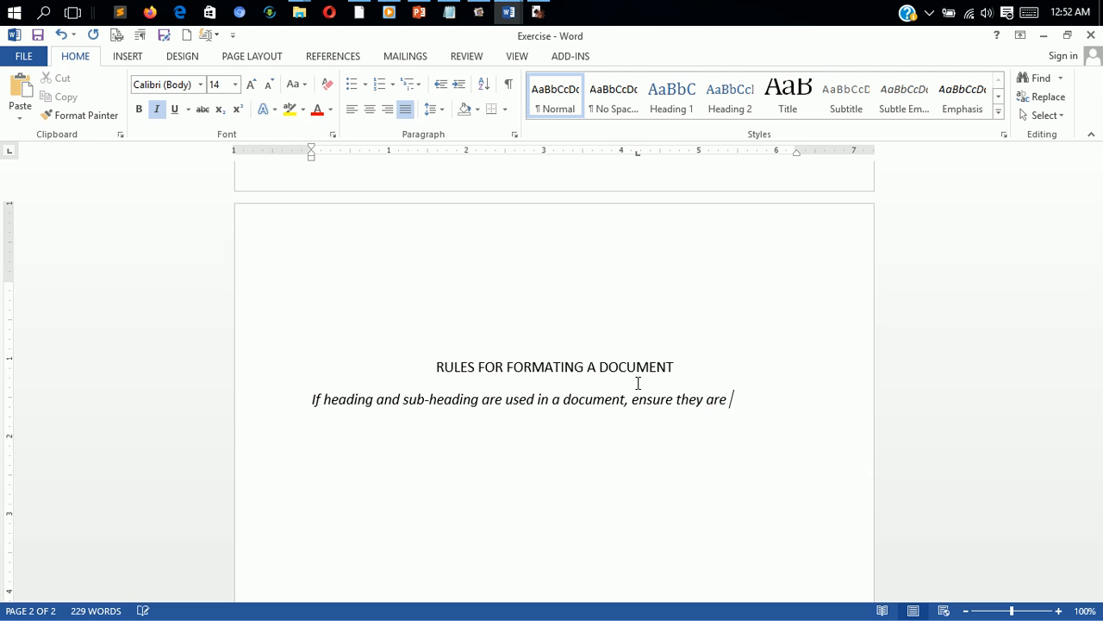
text(consistent.)
Step: Convert the sentence below the heading into item 1 of a numbered list
key(Return)
key(Up)
key(Tab)
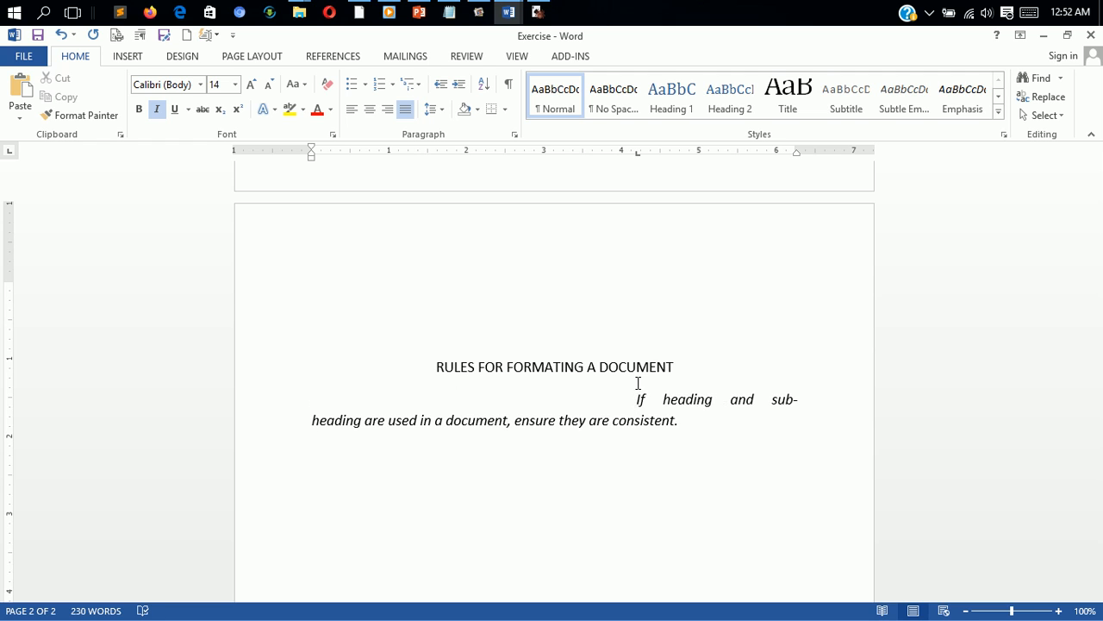
key(BackSpace)
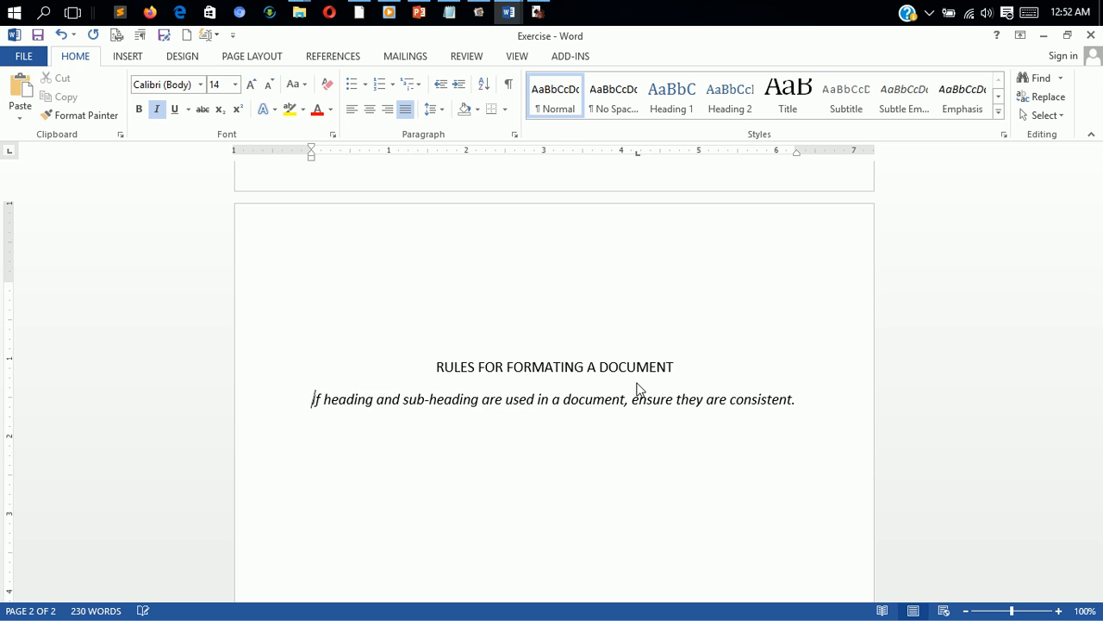
text(1.)
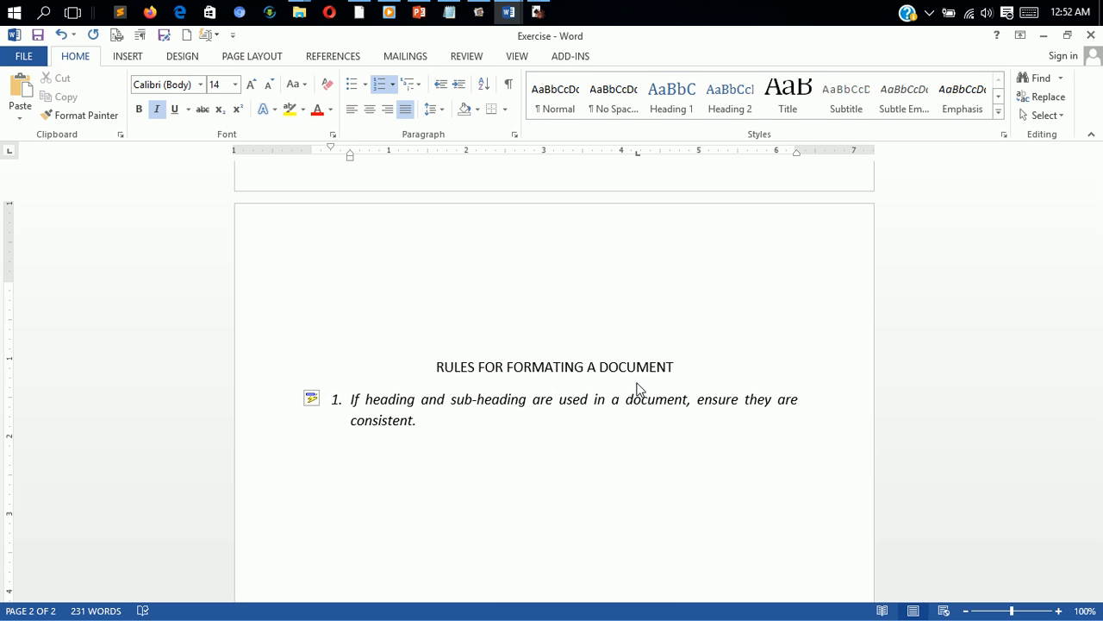
Step: Add list item 2 reading "Try to keep to one or two fonts throughout a document using bold and italics as variations"
key(Right)
key(Right)
key(Right)
key(Right)
key(Right)
key(Right)
key(Right)
key(Right)
key(Right)
key(Right)
text(.)
key(Return)
text(Try to keep to oe)
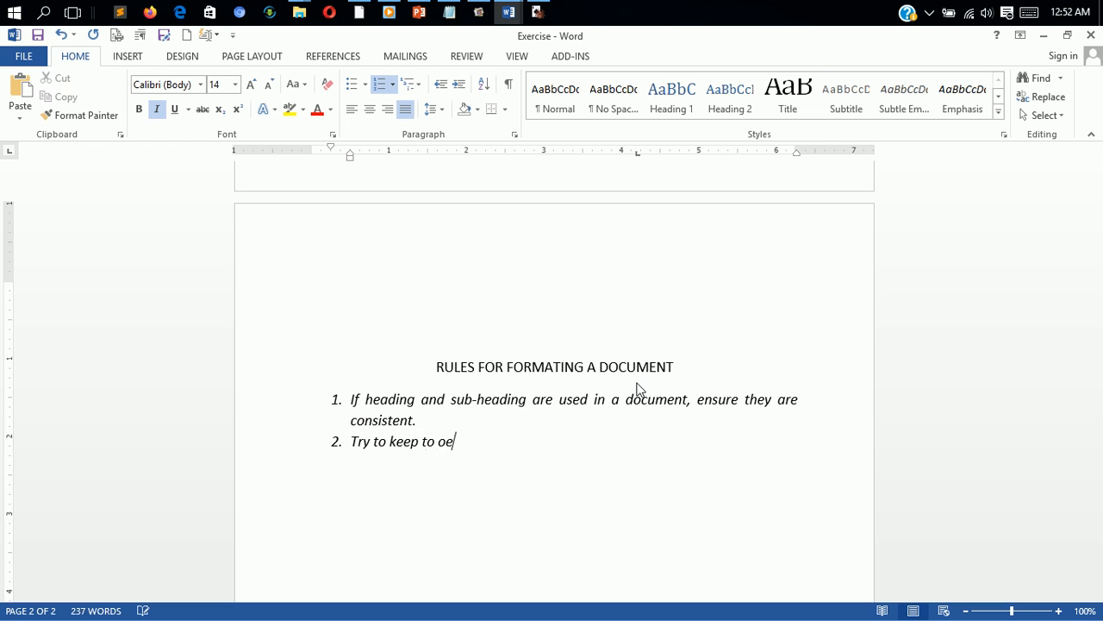
key(BackSpace)
text(ne or two fonts)
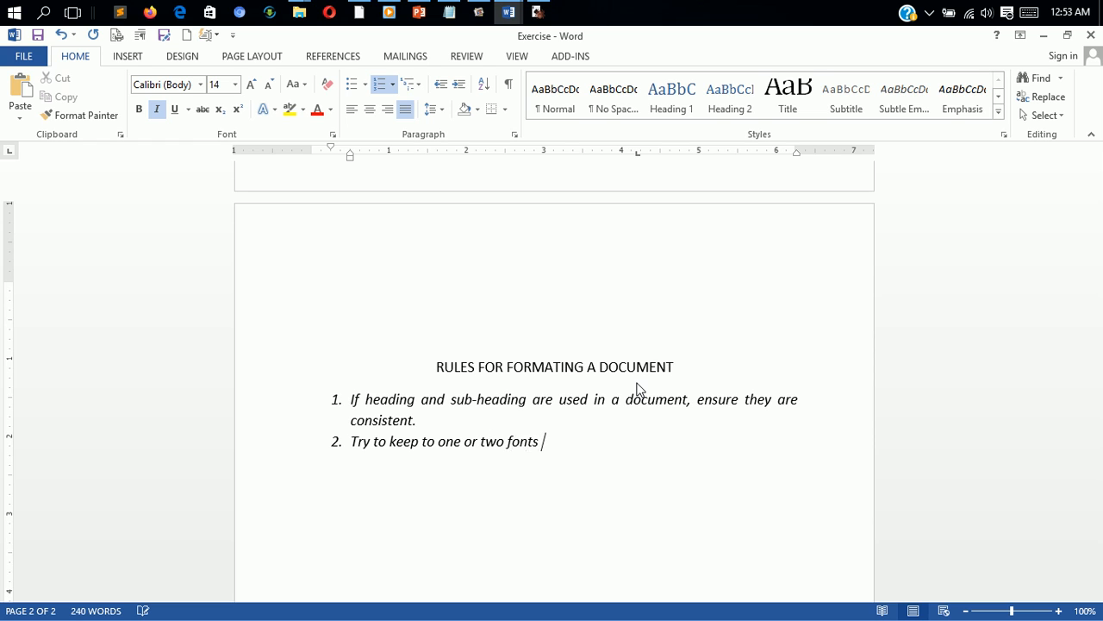
text( through o)
key(BackSpace)
text(out a )
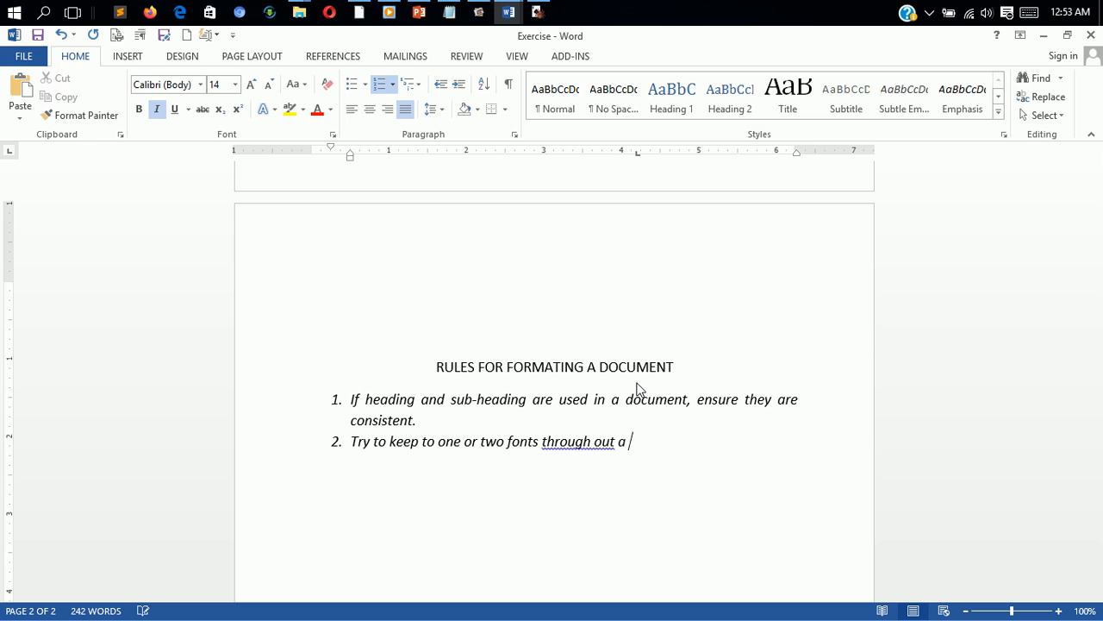
text(docum)
key(BackSpace)
key(BackSpace)
key(BackSpace)
key(BackSpace)
key(BackSpace)
key(BackSpace)
key(BackSpace)
key(BackSpace)
key(BackSpace)
key(BackSpace)
key(BackSpace)
key(BackSpace)
text(out a document)
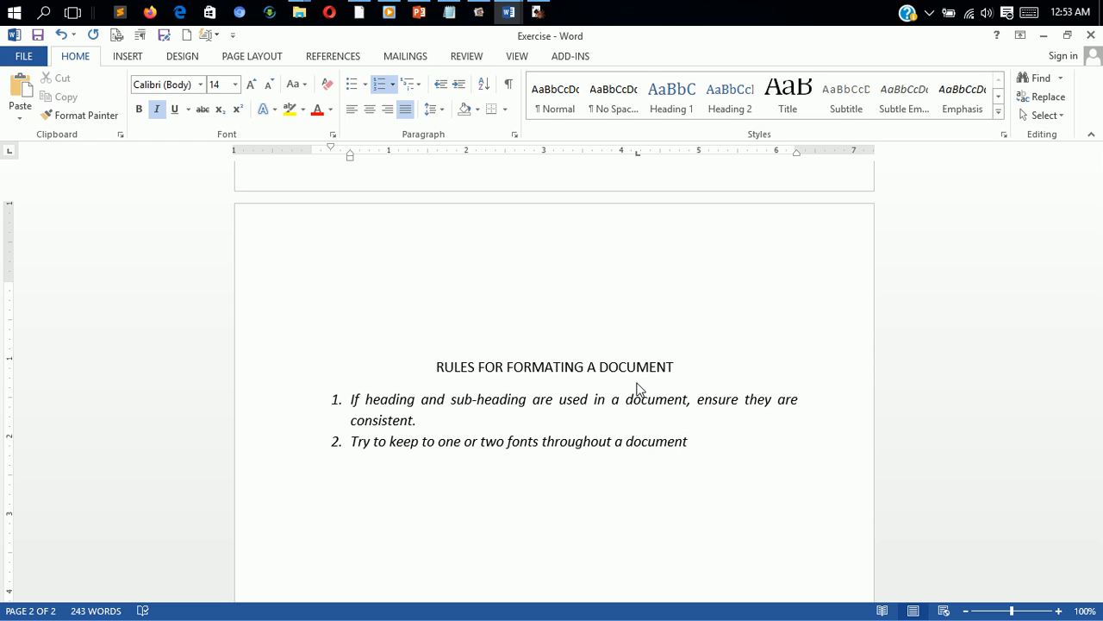
text( using bold and italix)
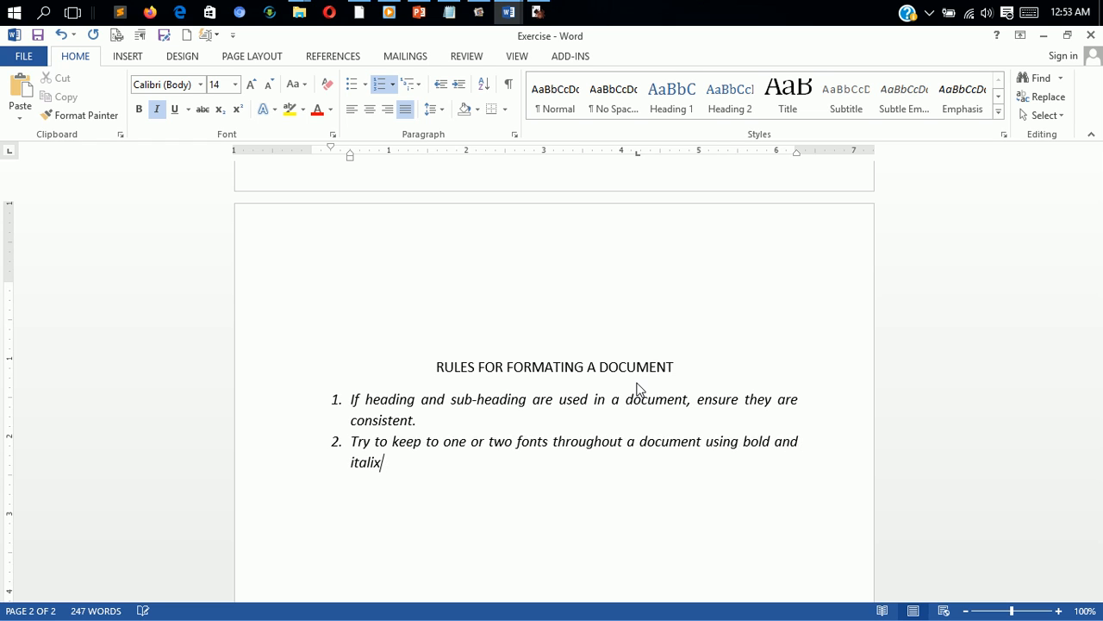
key(BackSpace)
text(cs as variations)
Step: Add list item 3 reading "Use consistent paragraph and line spacing throughout a document like (single, 1.5 or double"
key(Return)
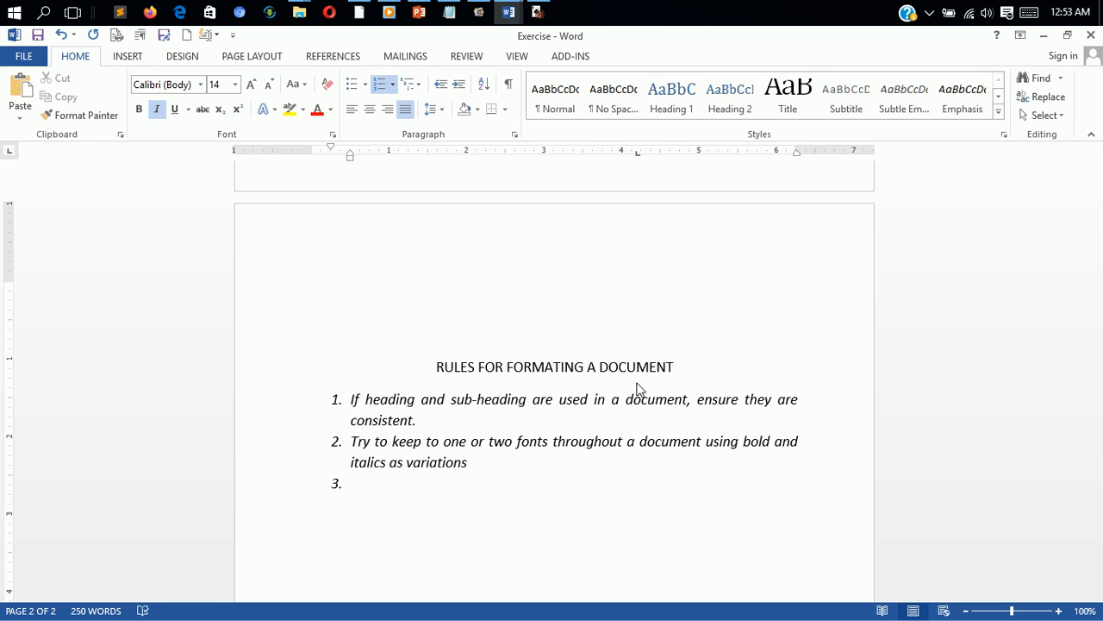
text(Use consistent)
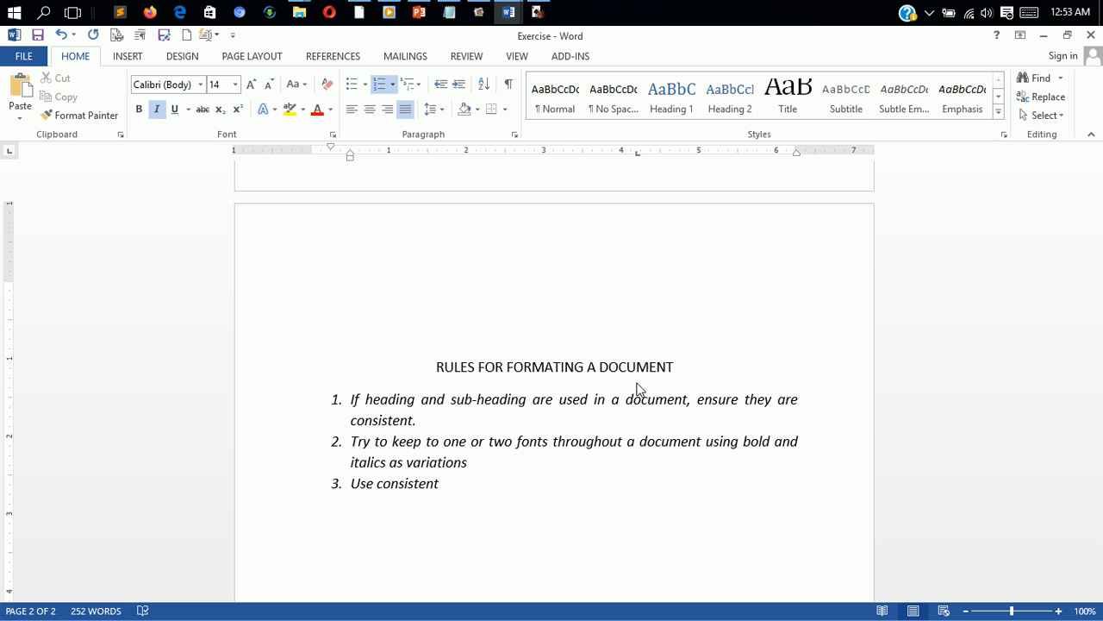
text( paragraph and line s)
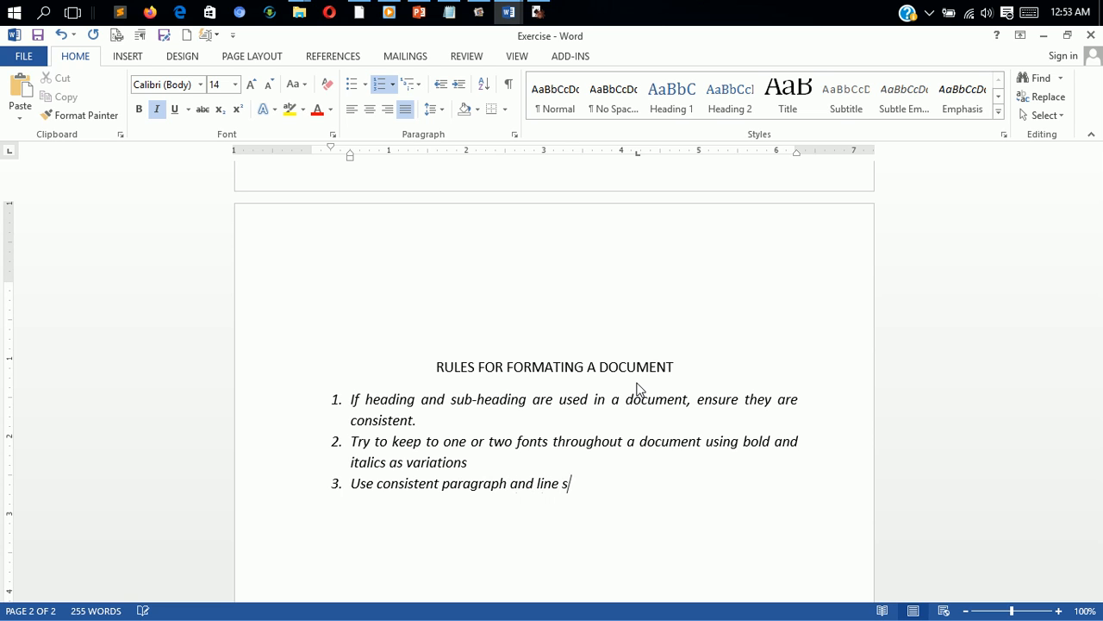
text(pacing throughout)
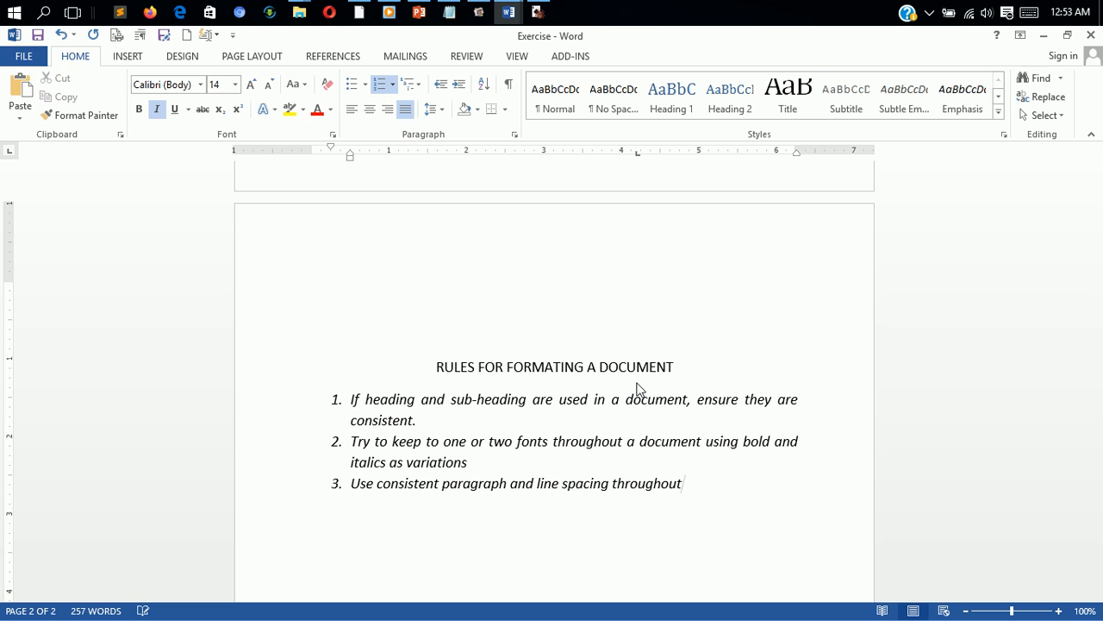
text( a document like )
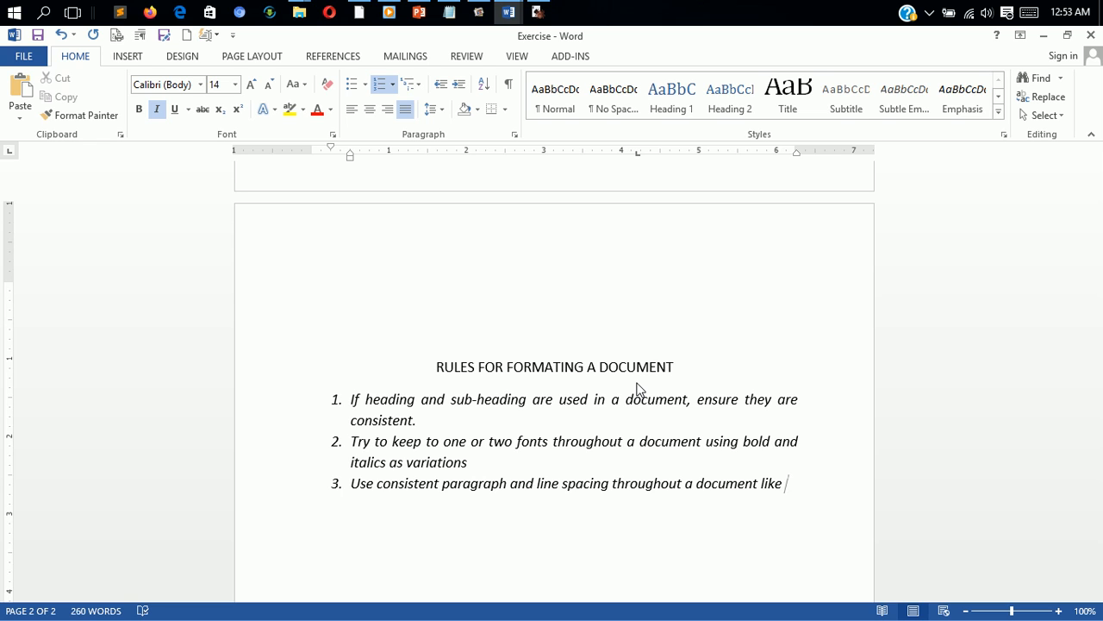
text((single)
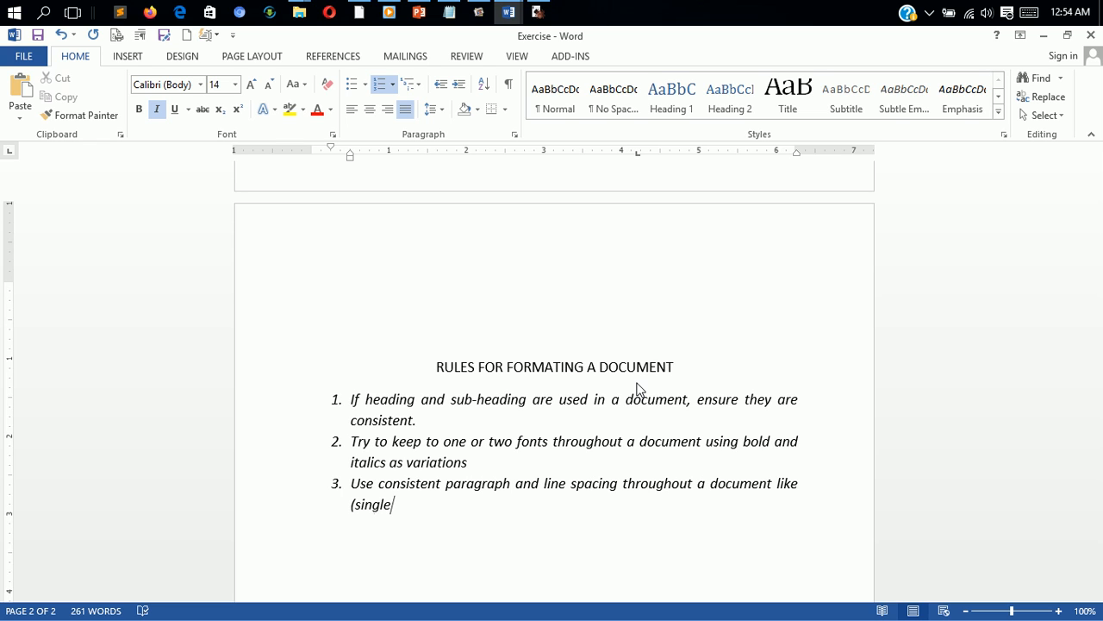
text(, )
text(.)
key(BackSpace)
text(1.)
text(5, )
text(double)
key(BackSpace)
key(BackSpace)
key(BackSpace)
key(BackSpace)
key(BackSpace)
key(BackSpace)
key(BackSpace)
key(BackSpace)
key(BackSpace)
text(5)
key(BackSpace)
text(5 or double)
Step: Add list item 4 reading "Ensure the use of consistent paragraph style in a document"
key(Return)
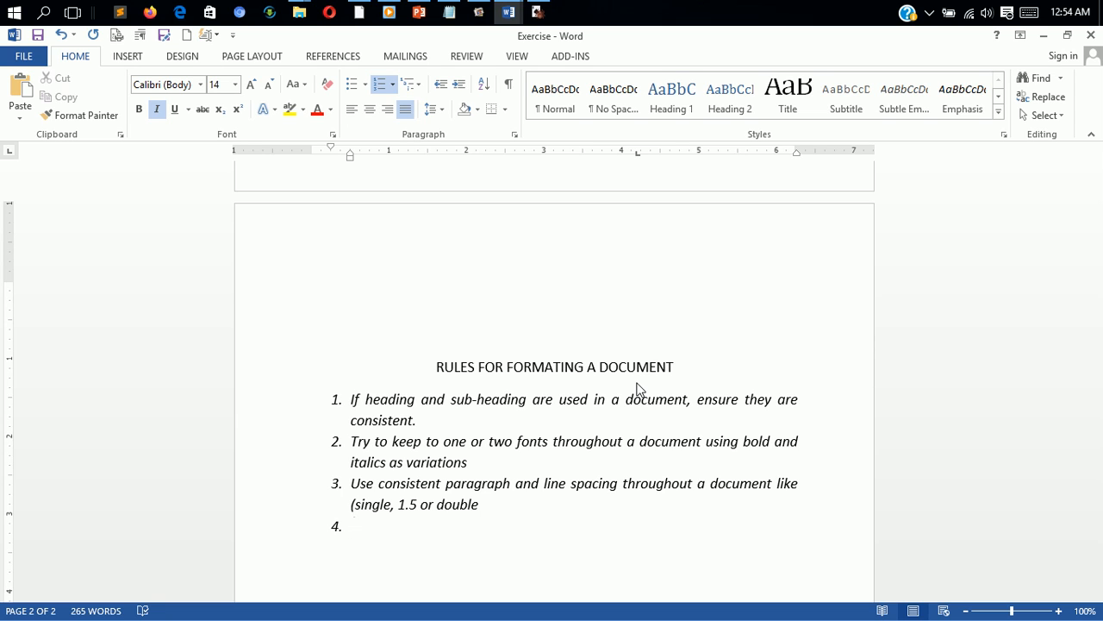
text(Ensure th use of)
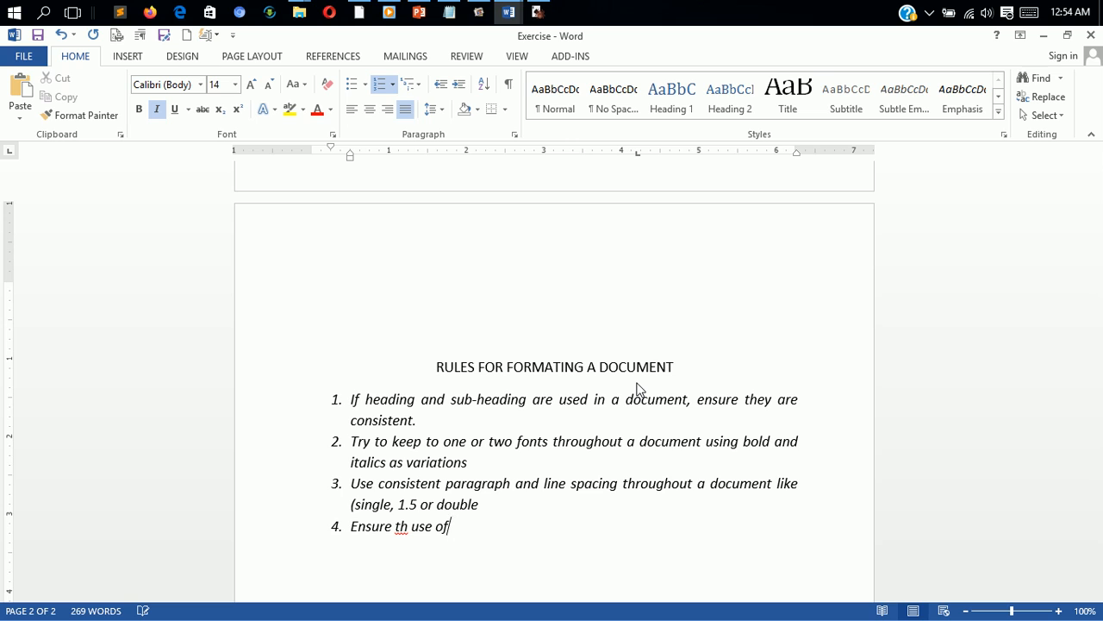
key(BackSpace)
key(BackSpace)
key(BackSpace)
key(BackSpace)
key(BackSpace)
key(BackSpace)
key(BackSpace)
key(BackSpace)
text(he use of consi)
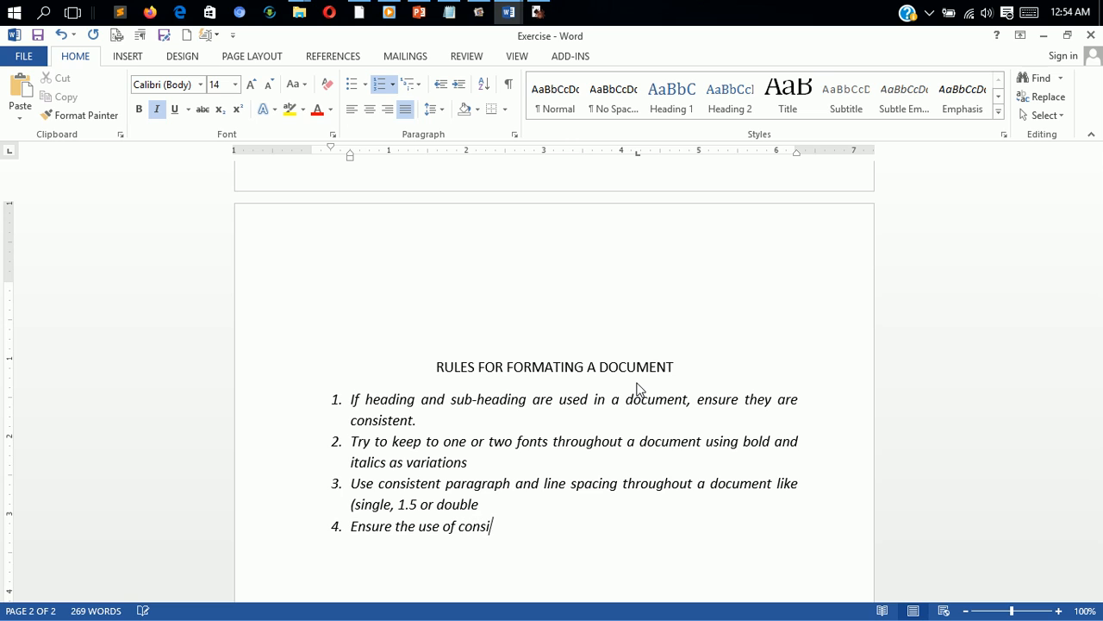
text(stent)
text( para)
text(grap)
text(sy)
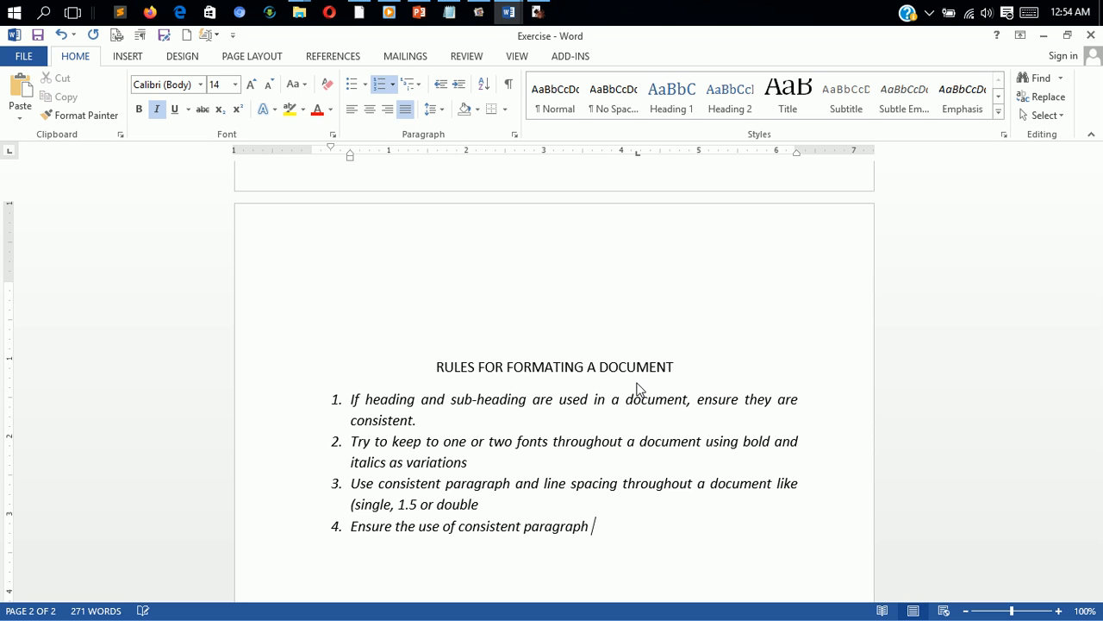
key(BackSpace)
text(y)
key(BackSpace)
text(tyle in a docujen)
key(BackSpace)
key(BackSpace)
key(BackSpace)
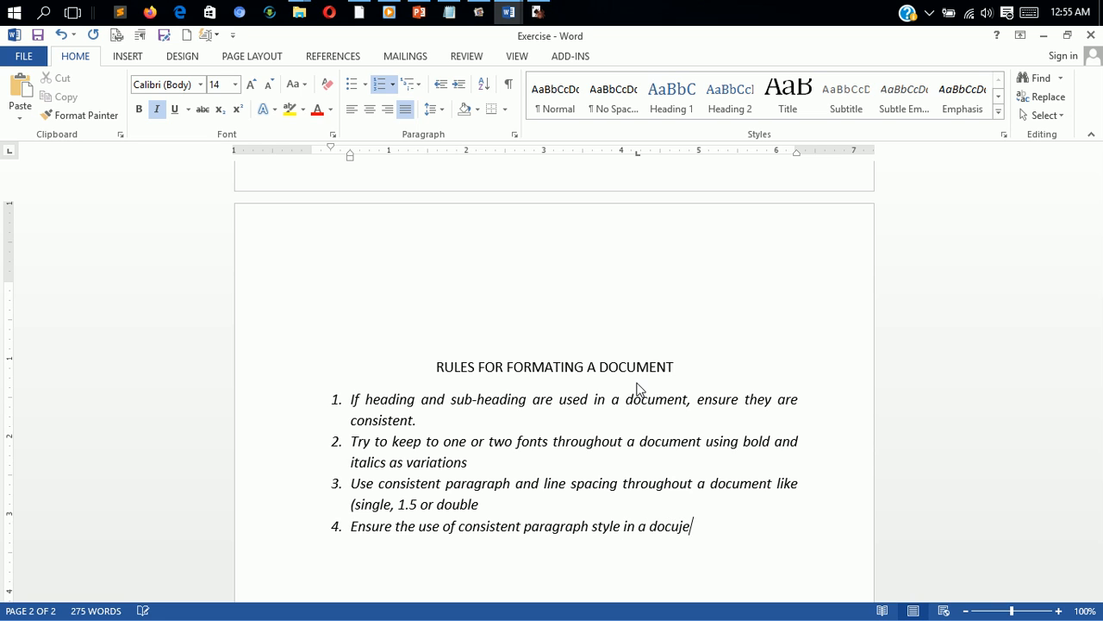
text(en)
key(BackSpace)
key(BackSpace)
text(ment)
Step: Add list item 5 reading "Try to use fonts that are readable."
key(Return)
text(Try to use font)
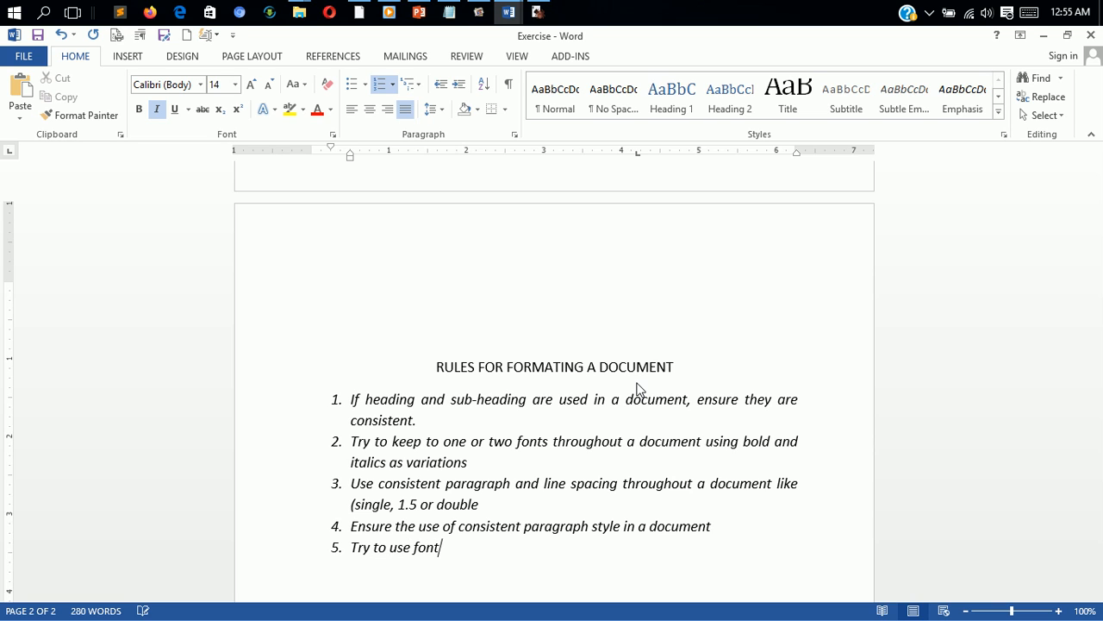
text(s hat are)
key(BackSpace)
key(BackSpace)
key(BackSpace)
key(BackSpace)
key(BackSpace)
key(BackSpace)
key(BackSpace)
key(BackSpace)
text(that are readable)
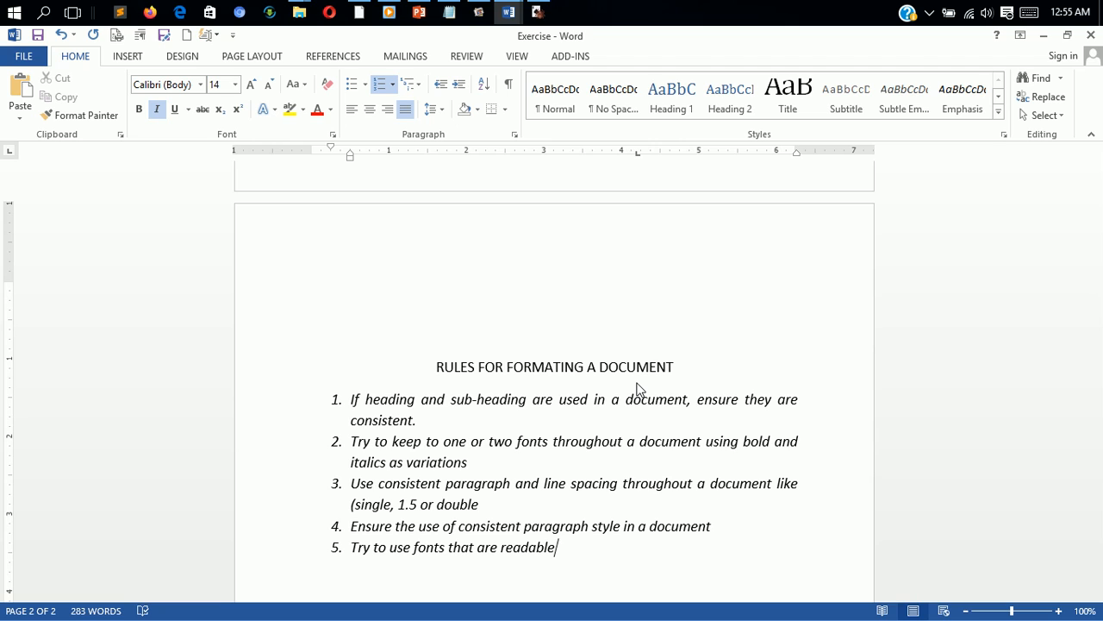
text(.)
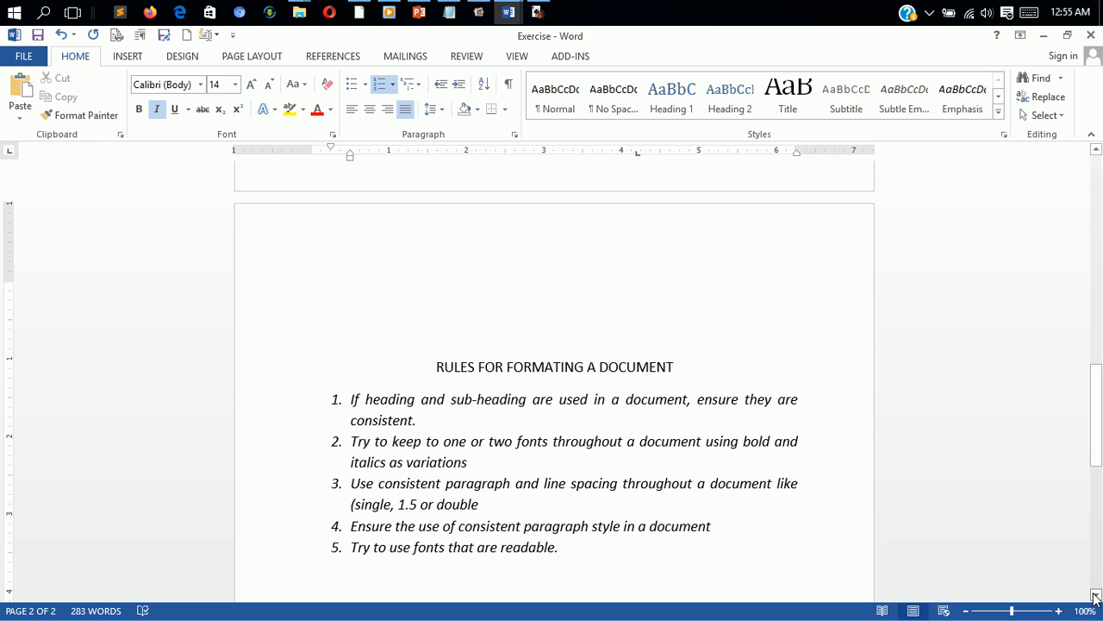
click(1095, 595)
click(1095, 595)
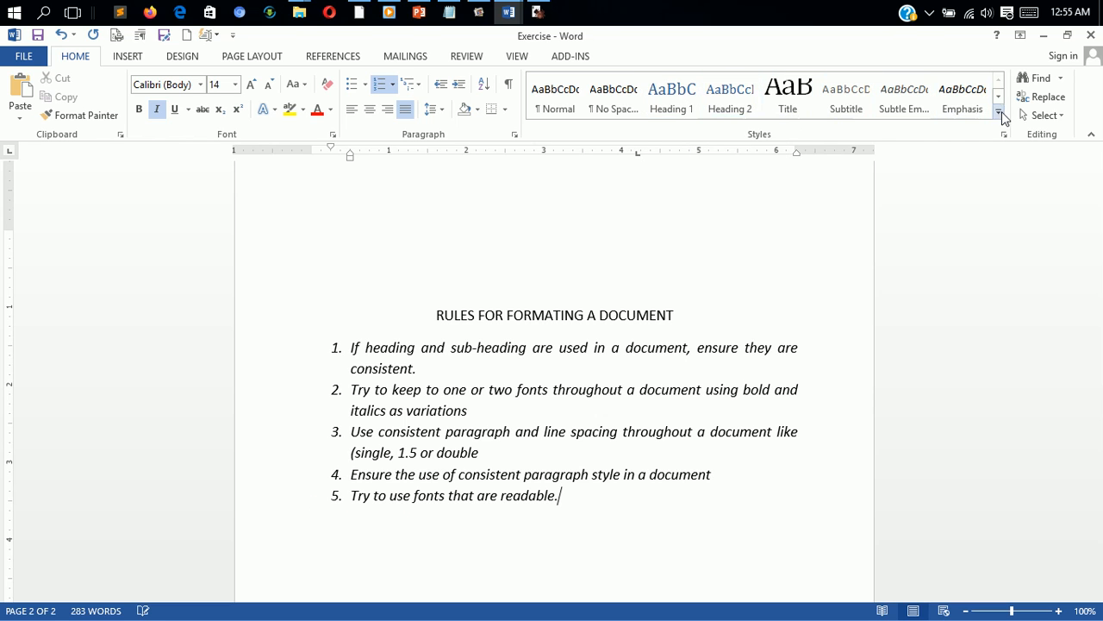
click(998, 111)
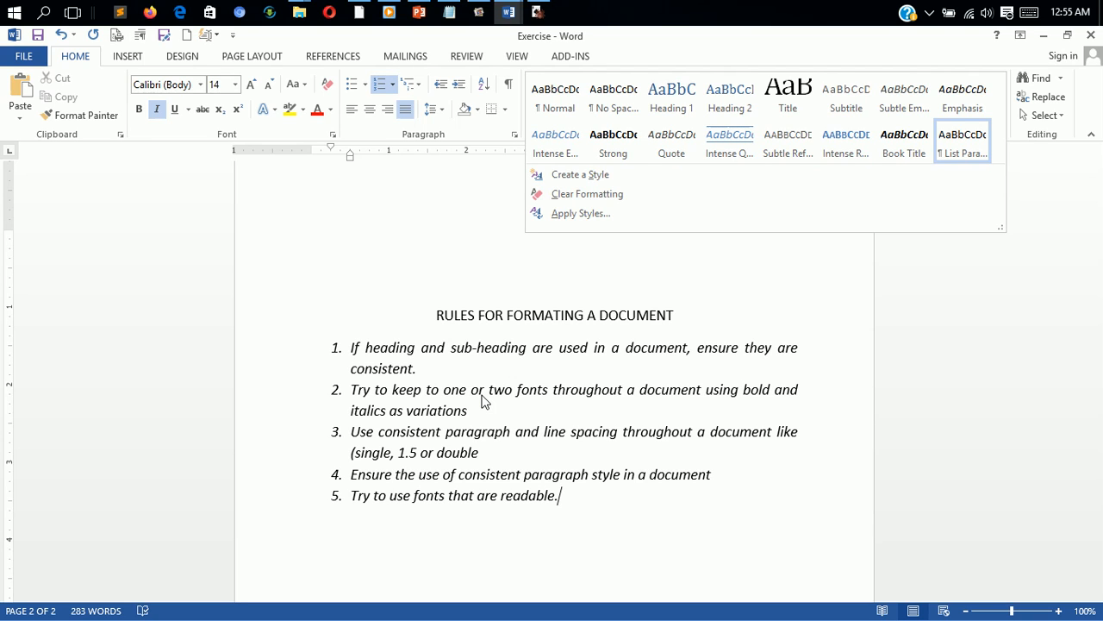
click(478, 418)
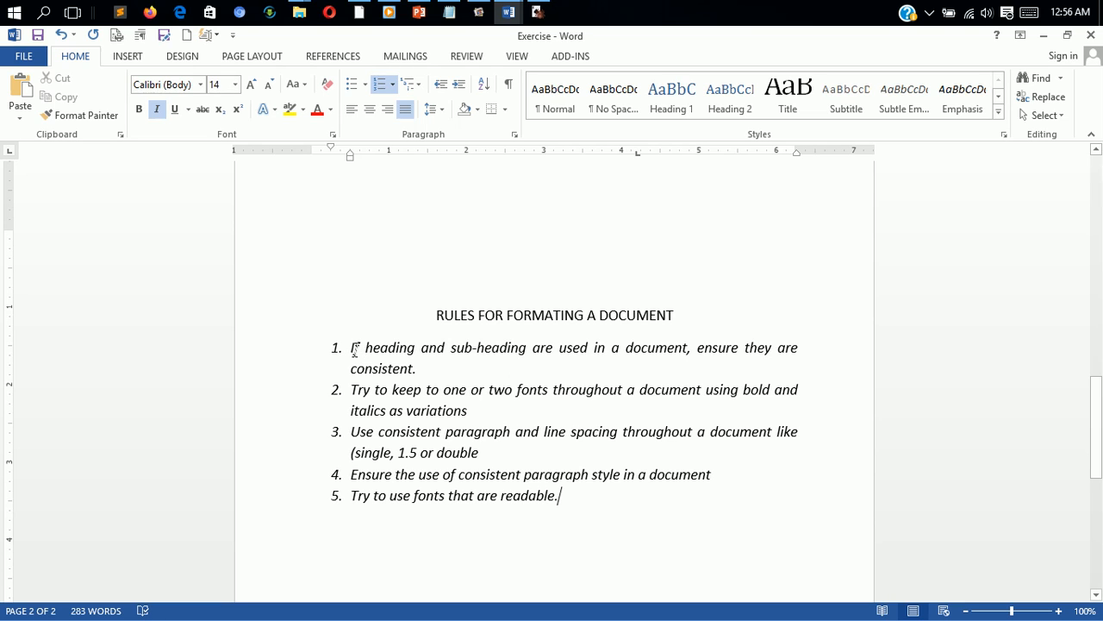
drag(350, 347, 787, 370)
click(627, 359)
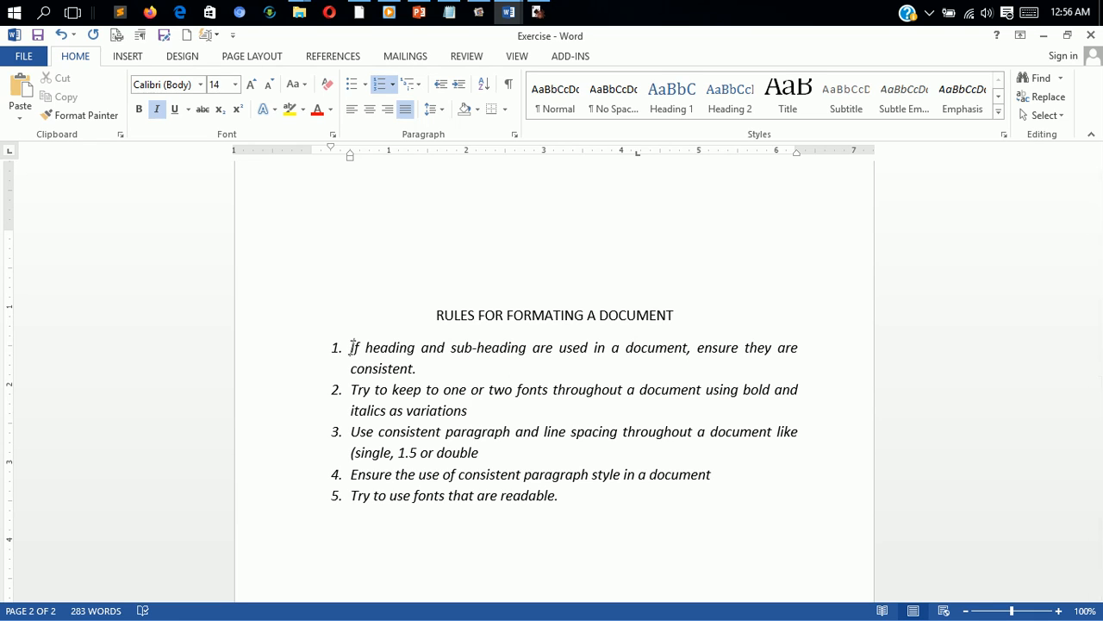
Step: Select and delete the whole first item of the numbered list, and undo the deletion
key(shift+Right)
key(shift+Right)
key(shift+Right)
key(shift+Right)
key(shift+Right)
key(shift+Right)
key(shift+Right)
key(shift+Right)
key(shift+Right)
key(shift+Right)
key(shift+Right)
key(shift+Right)
key(shift+Right)
key(shift+Right)
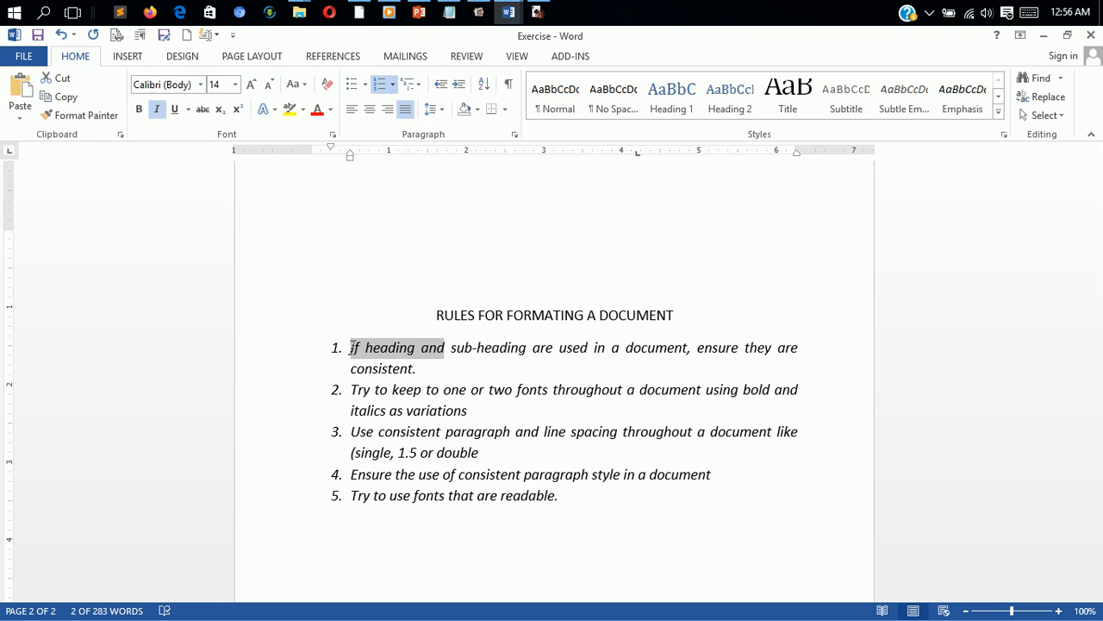
key(shift+Right)
key(shift+Right)
key(shift+Right)
key(shift+Right)
key(shift+Right)
key(shift+Right)
key(shift+Right)
key(shift+Right)
key(shift+Right)
key(shift+Right)
key(shift+Right)
key(shift+Right)
key(shift+Right)
key(shift+Right)
key(shift+Right)
key(shift+Right)
key(shift+Right)
key(shift+Right)
key(shift+Right)
key(shift+Right)
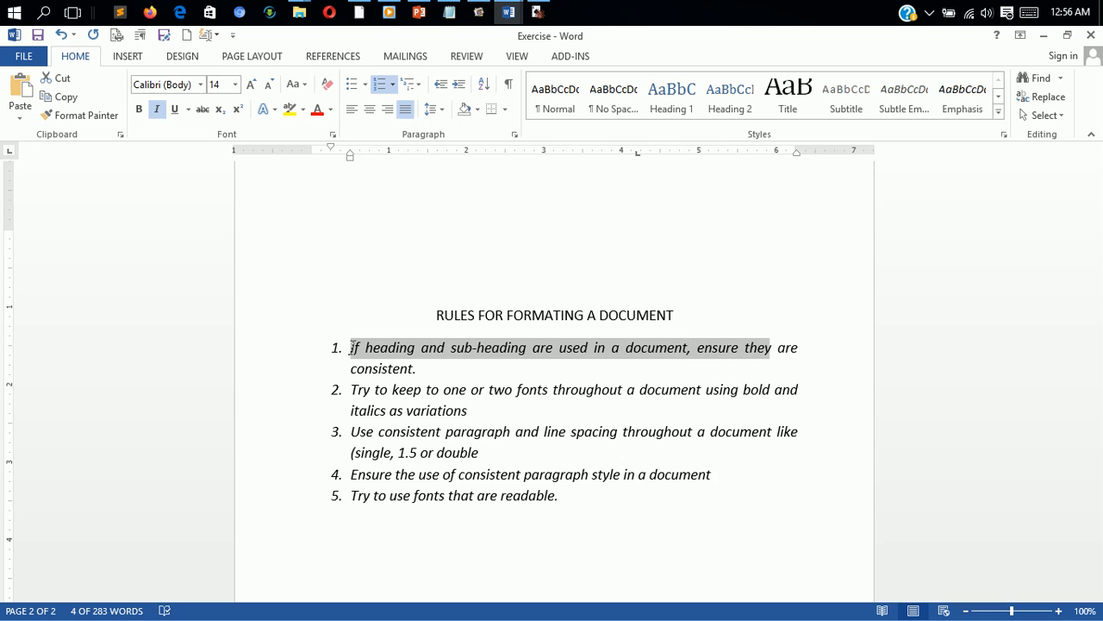
key(shift+Right)
key(shift+Right)
key(shift+Right)
key(shift+Right)
key(shift+Right)
key(shift+Right)
key(shift+Right)
key(shift+Right)
key(shift+Right)
key(shift+Right)
key(shift+Right)
key(shift+Right)
key(shift+Right)
key(shift+Right)
key(shift+Right)
key(shift+Right)
key(shift+Right)
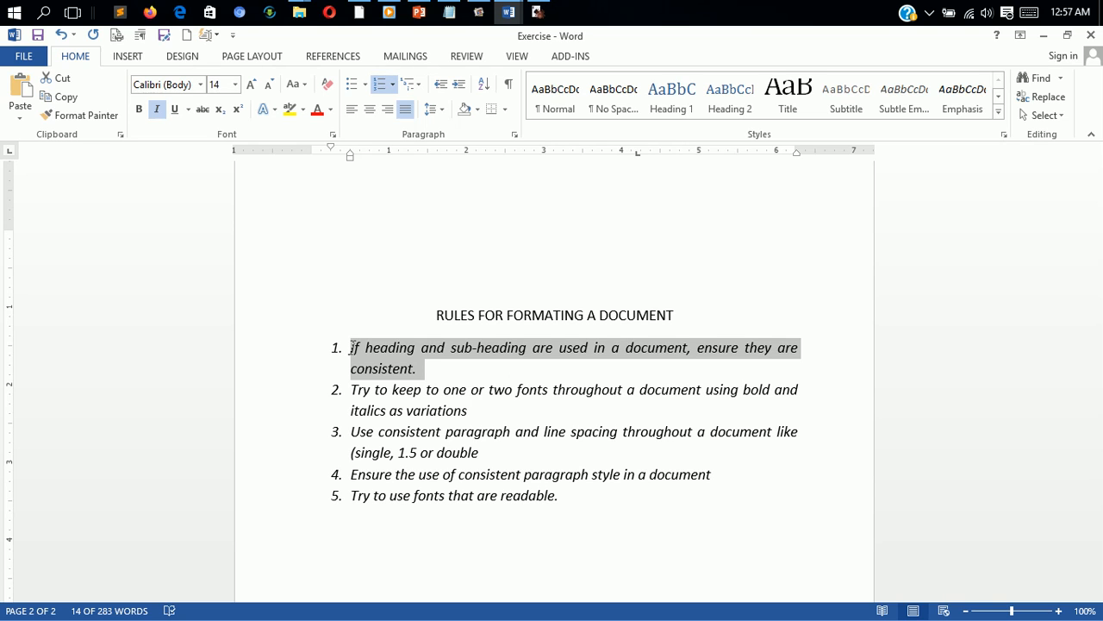
key(Delete)
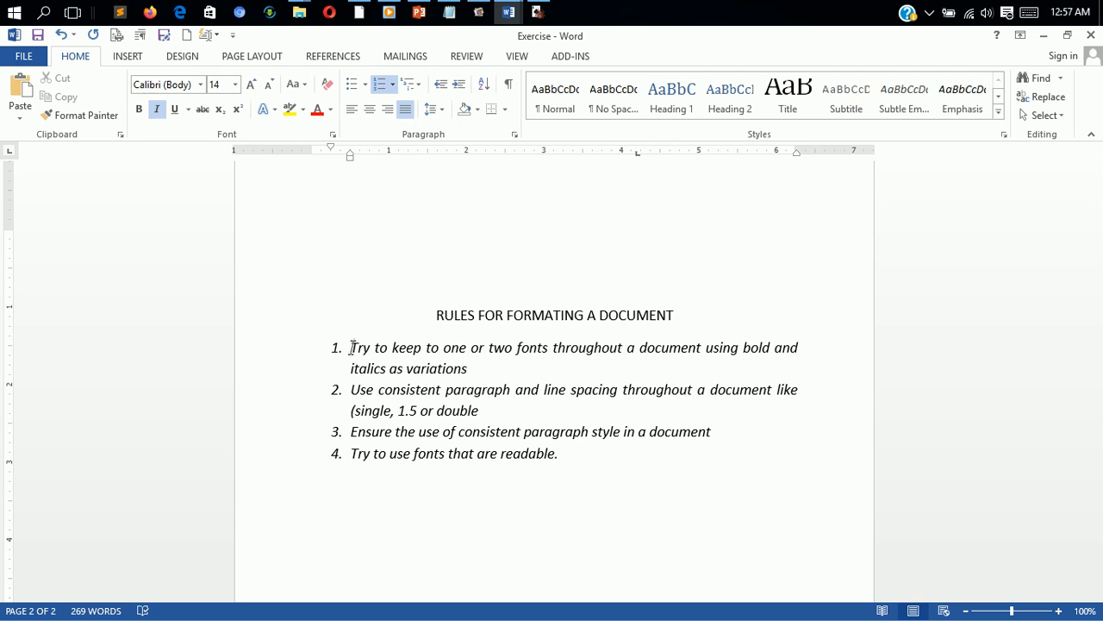
key(ctrl+z)
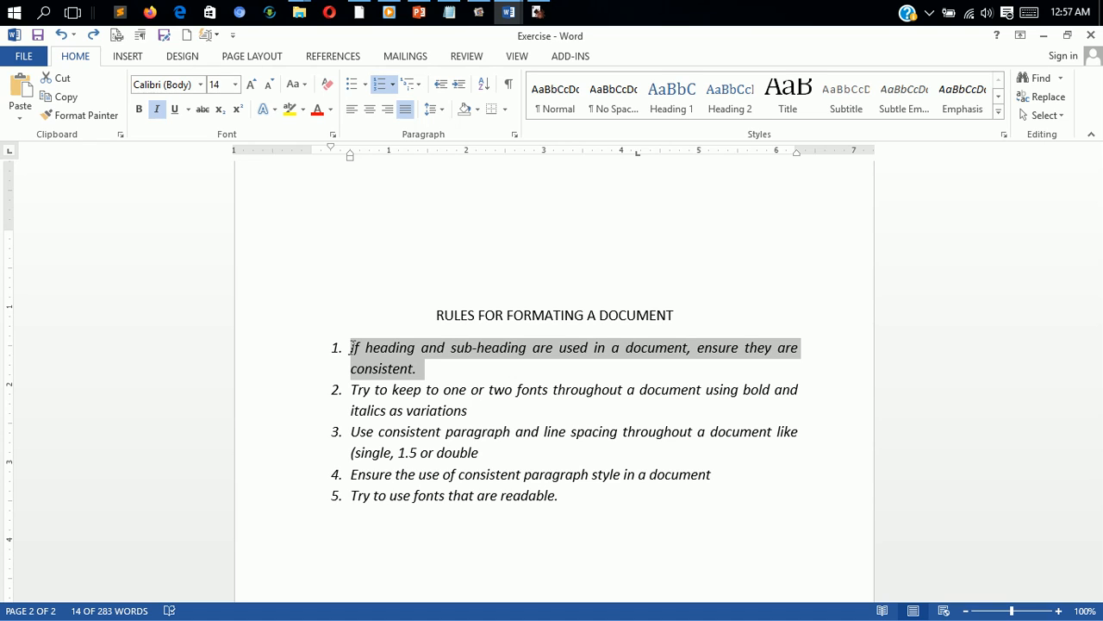
click(409, 380)
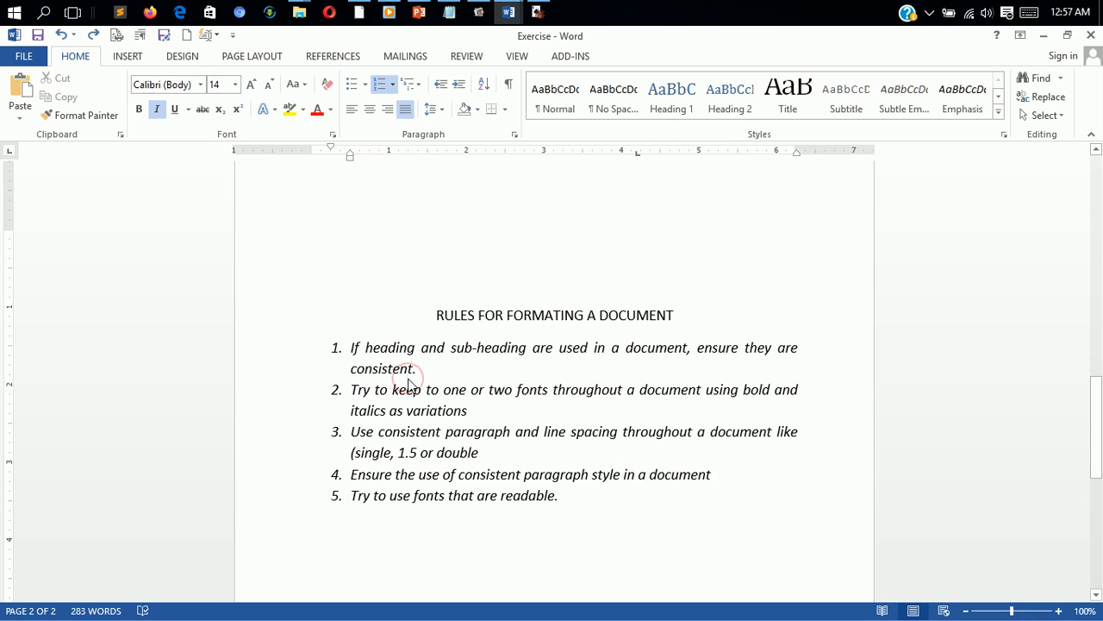
Step: Move the text cursor line by line down past the end of the list and back up to list item 3
key(Down)
key(Down)
key(Down)
key(Down)
key(Down)
key(Down)
key(Down)
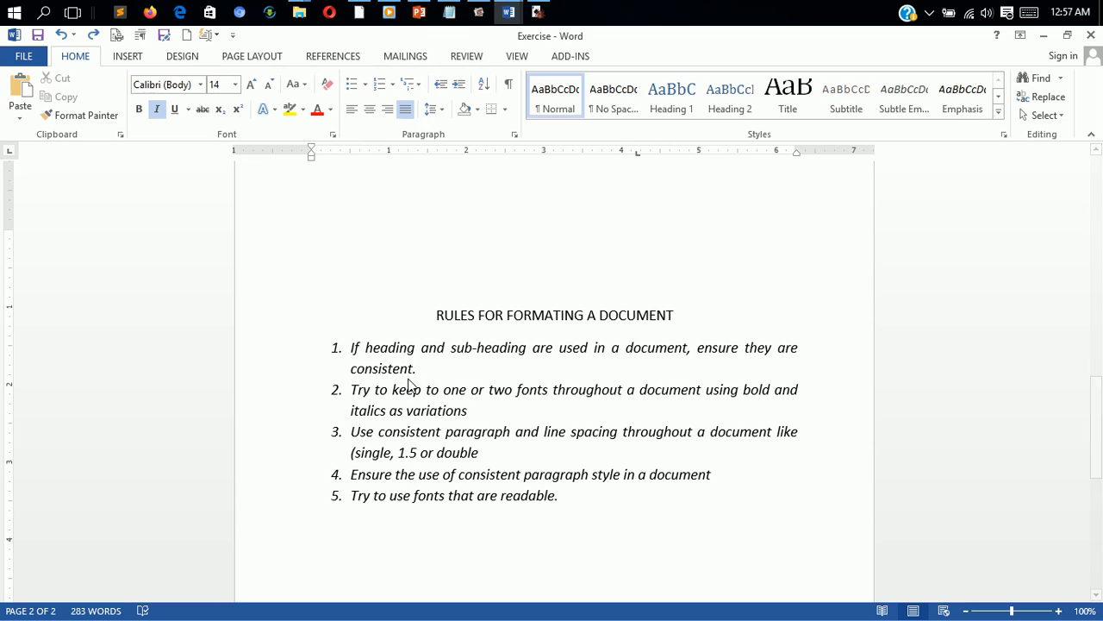
key(Up)
key(Up)
key(Up)
key(Up)
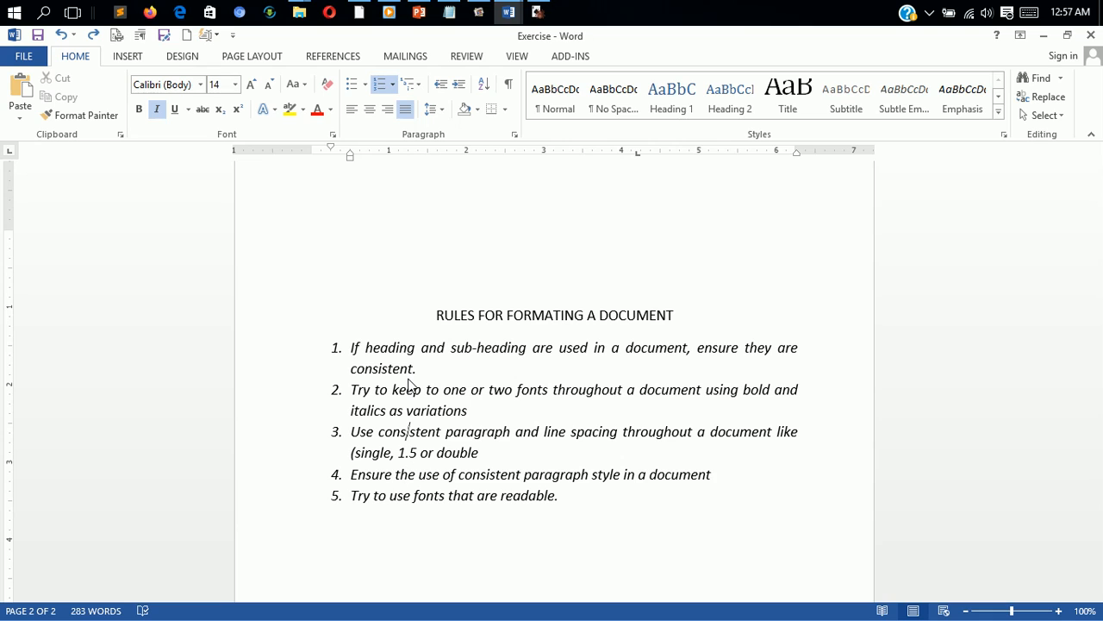
Step: Move the text cursor character by character onward from list item 3 to the blank line below the list
key(Right)
key(Right)
key(Right)
key(Right)
key(Right)
key(Right)
key(Right)
key(Right)
key(Right)
key(Right)
key(Right)
key(Right)
key(Right)
key(Right)
key(Right)
key(Right)
key(Right)
key(Right)
key(Right)
key(Right)
key(Right)
key(Right)
key(Right)
key(Right)
key(Right)
key(Right)
key(Right)
key(Right)
key(Right)
key(Right)
key(Right)
key(Right)
key(Right)
key(Right)
key(Right)
key(Right)
key(Right)
key(Right)
key(Right)
key(Right)
key(ctrl+End)
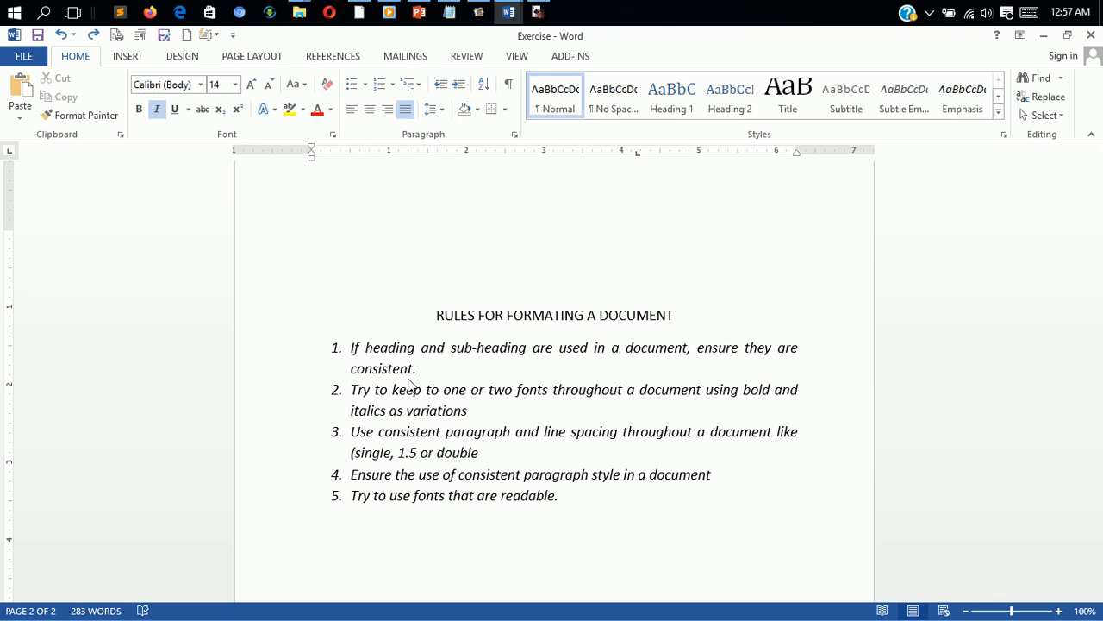
Step: Page through the document up to the body text on page 1 and back to the rules on page 2
scroll(410, 386, down, 5)
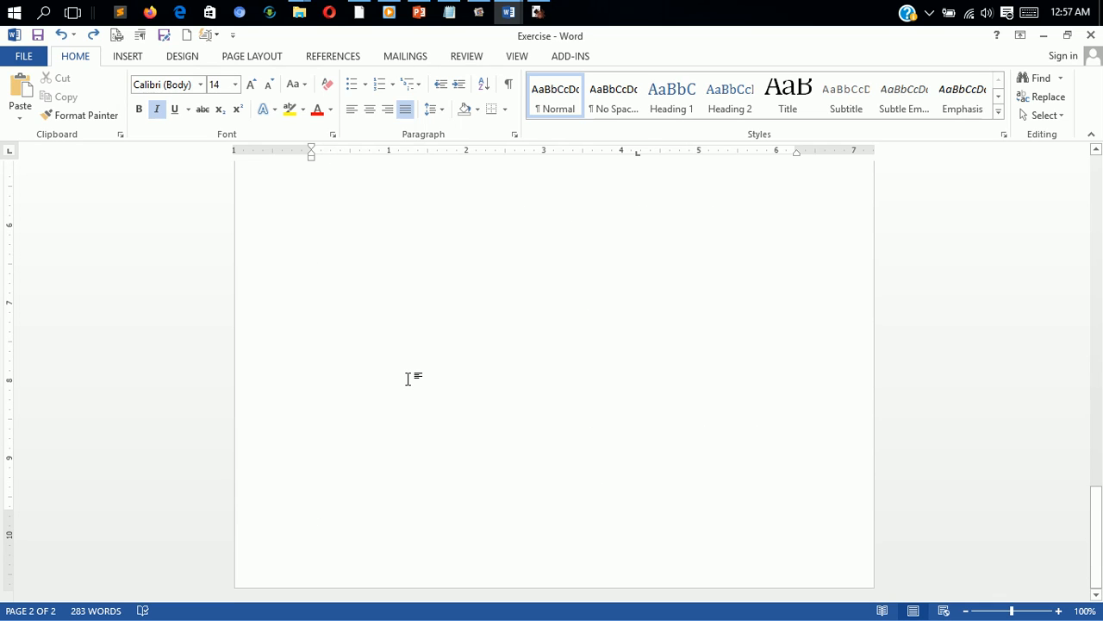
key(ctrl+Home)
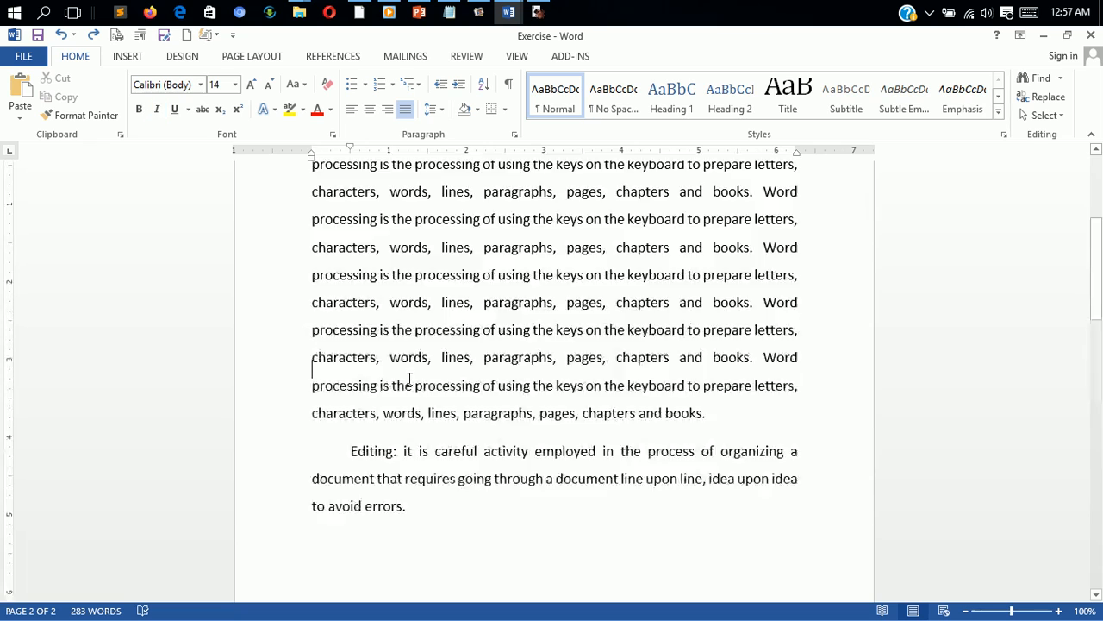
key(ctrl+End)
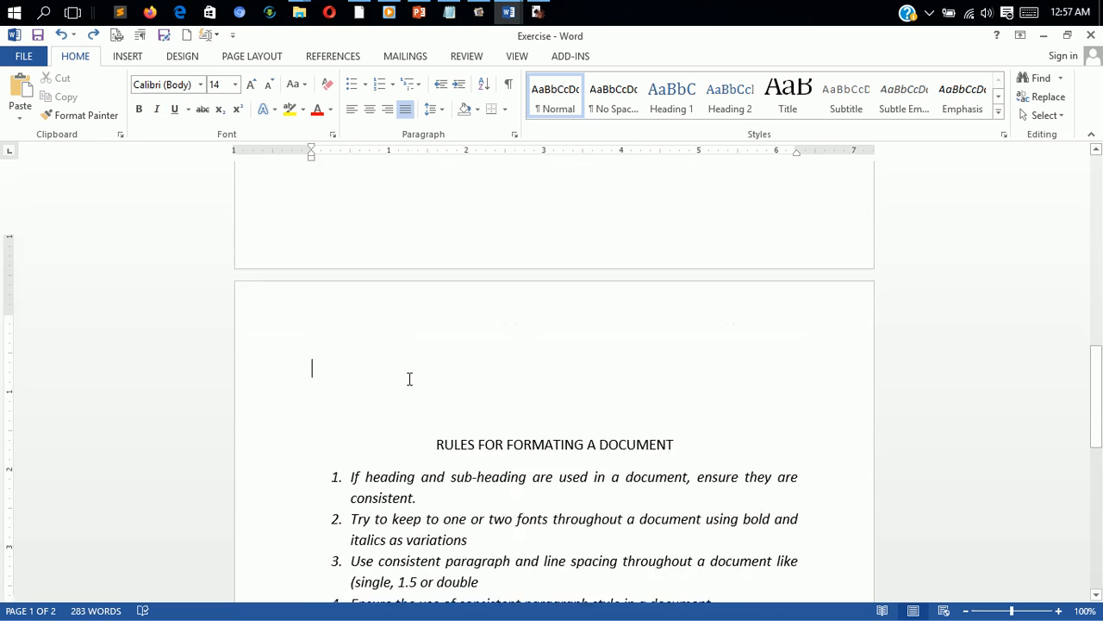
key(Page_Up)
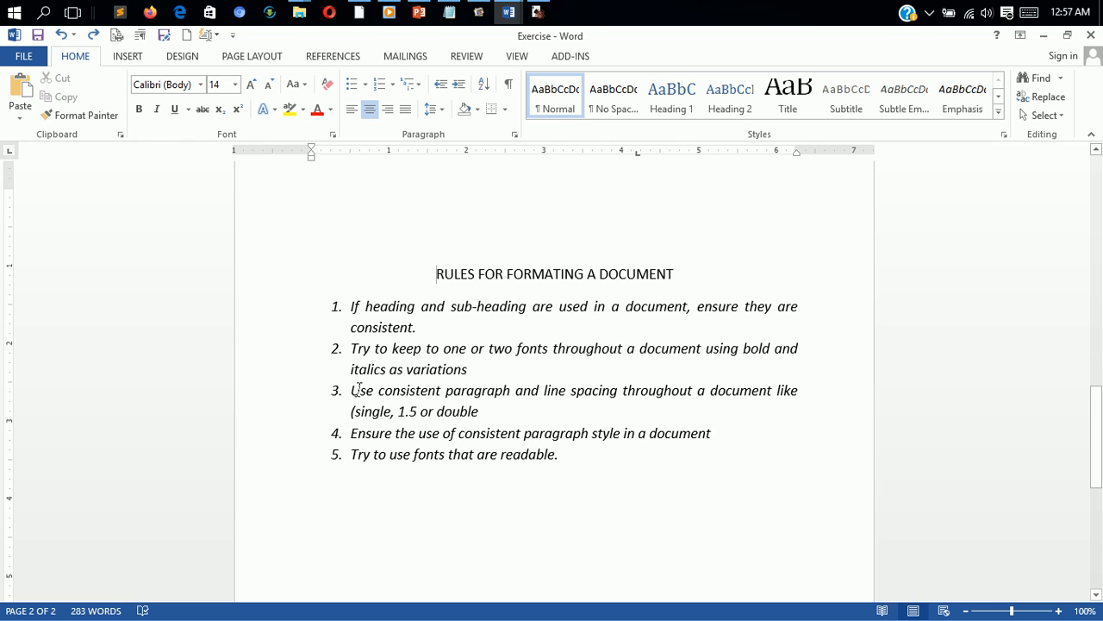
Step: Place the text cursor in the first line of list item 3, moving it to that line's end and back to its start
click(354, 388)
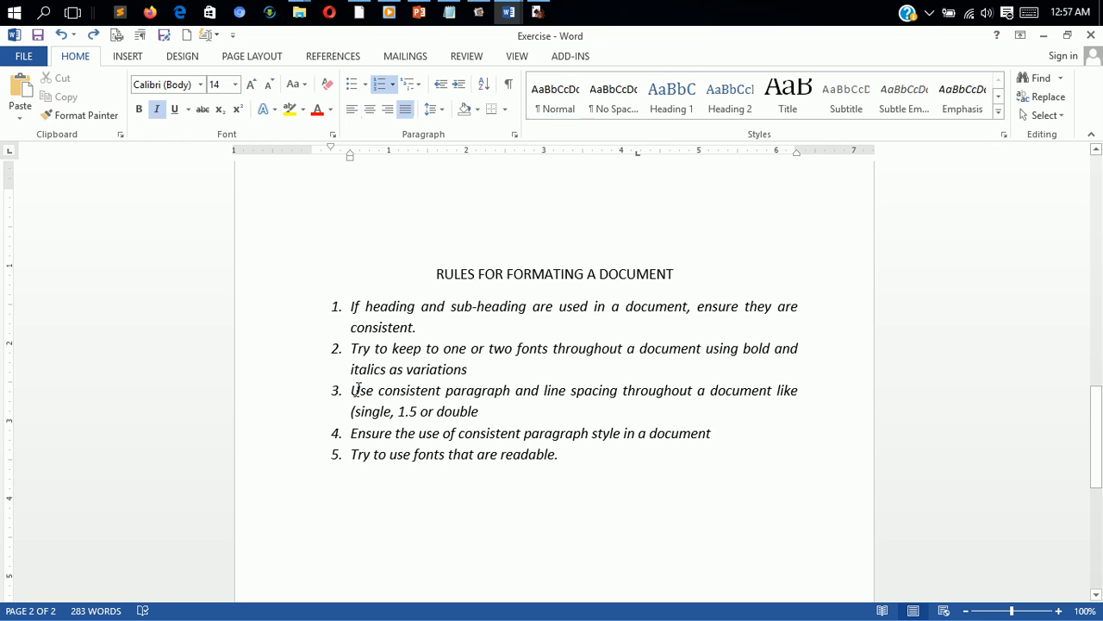
key(End)
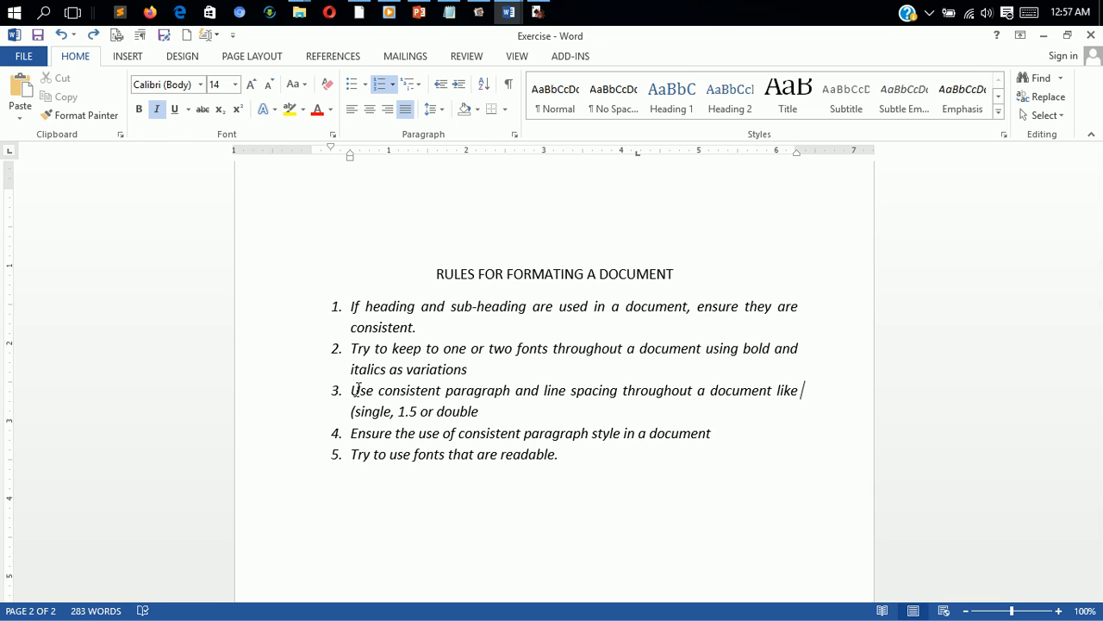
key(Home)
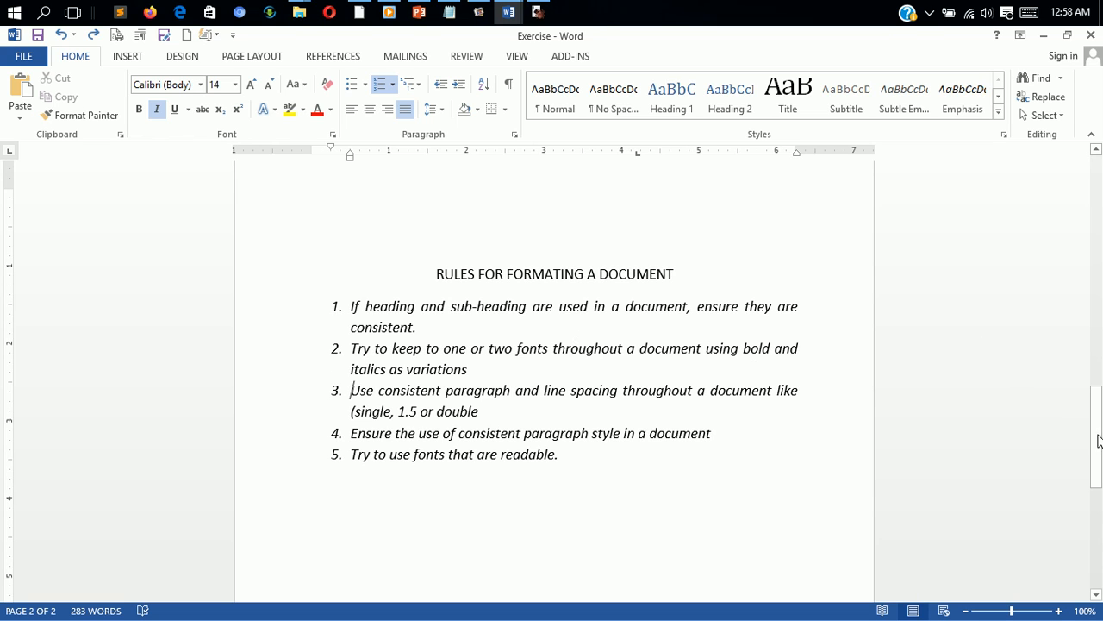
drag(1098, 437, 1101, 355)
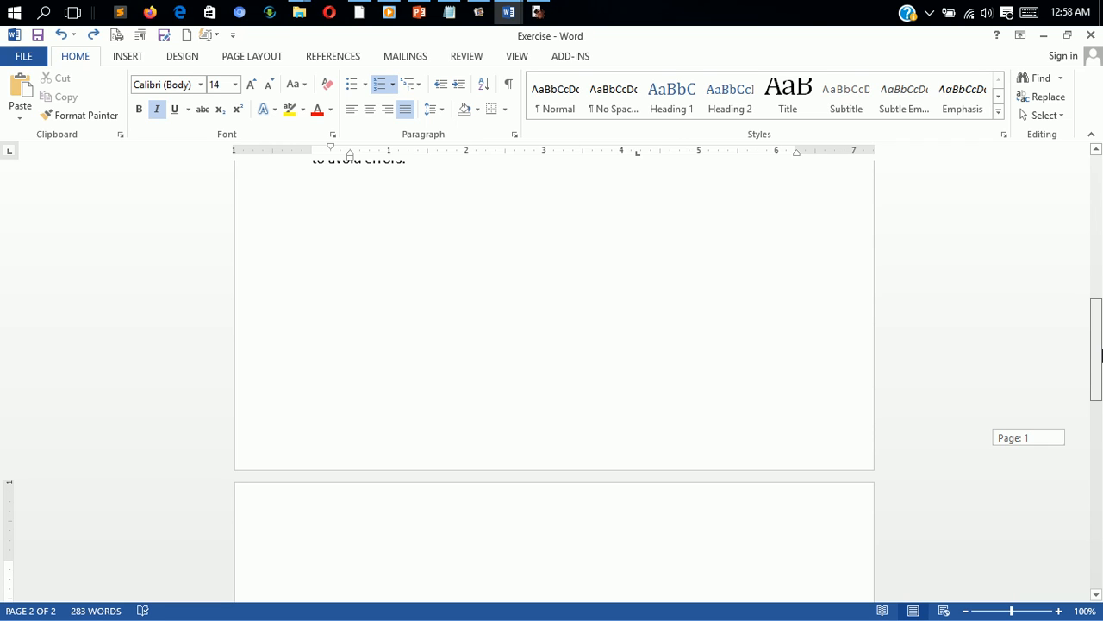
drag(1100, 356, 1099, 360)
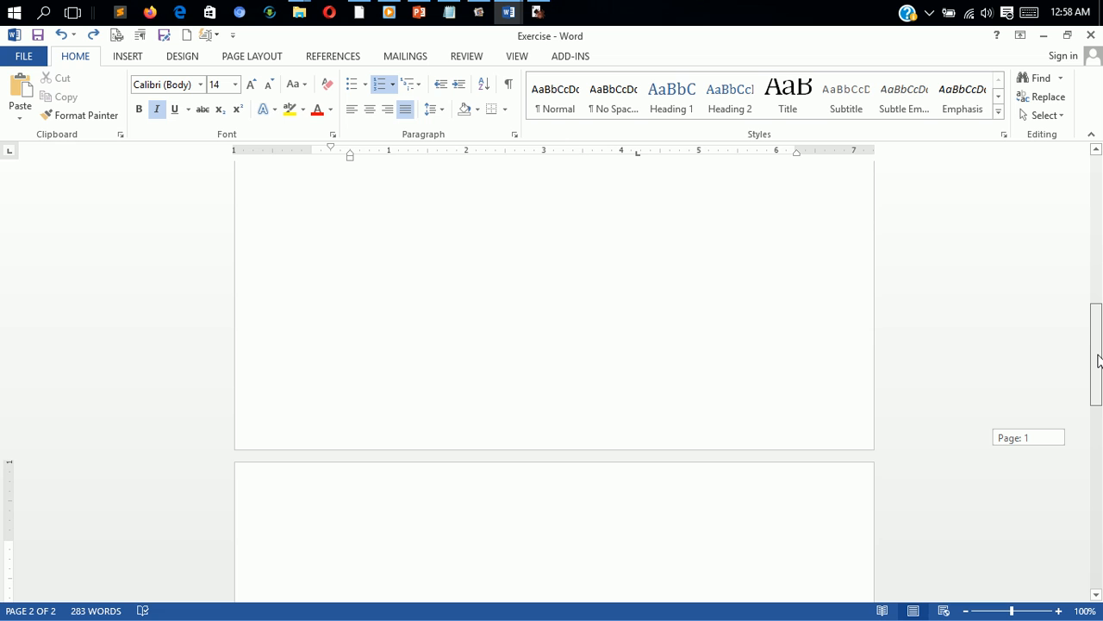
drag(1099, 360, 1096, 501)
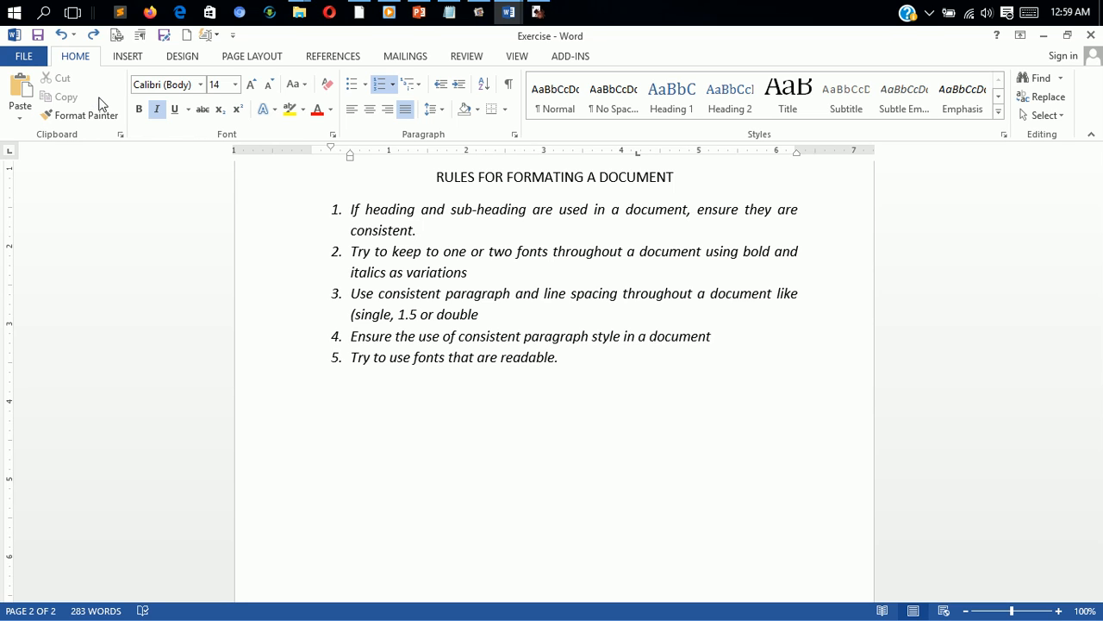
click(23, 119)
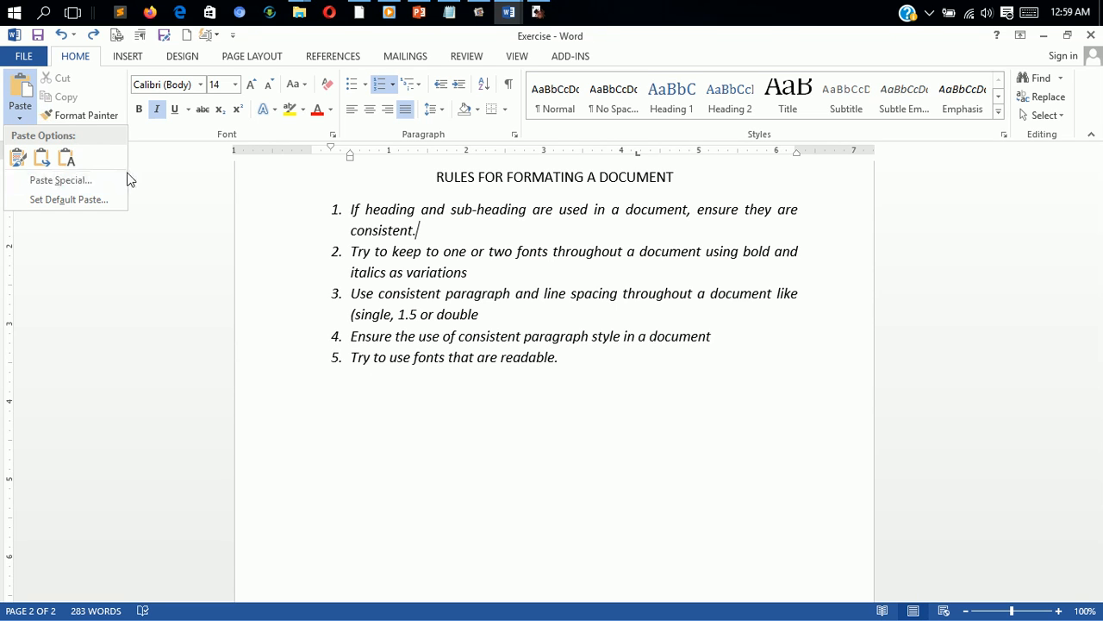
Step: End the numbered list after item 5 and write the word "Move" in a plain paragraph below it
click(582, 356)
click(582, 356)
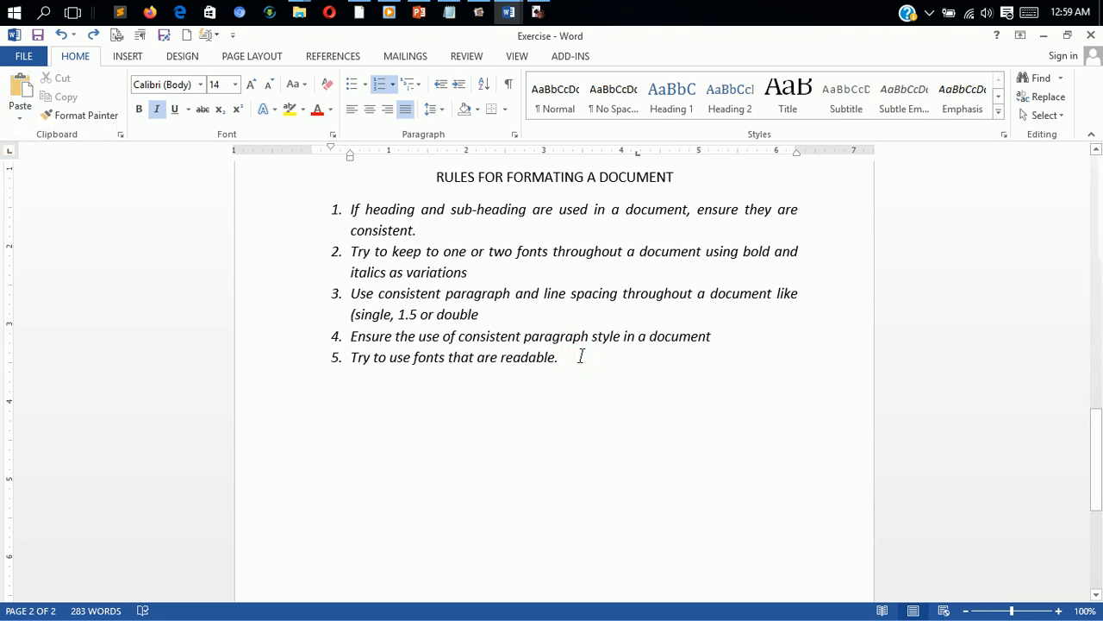
key(Return)
key(Return)
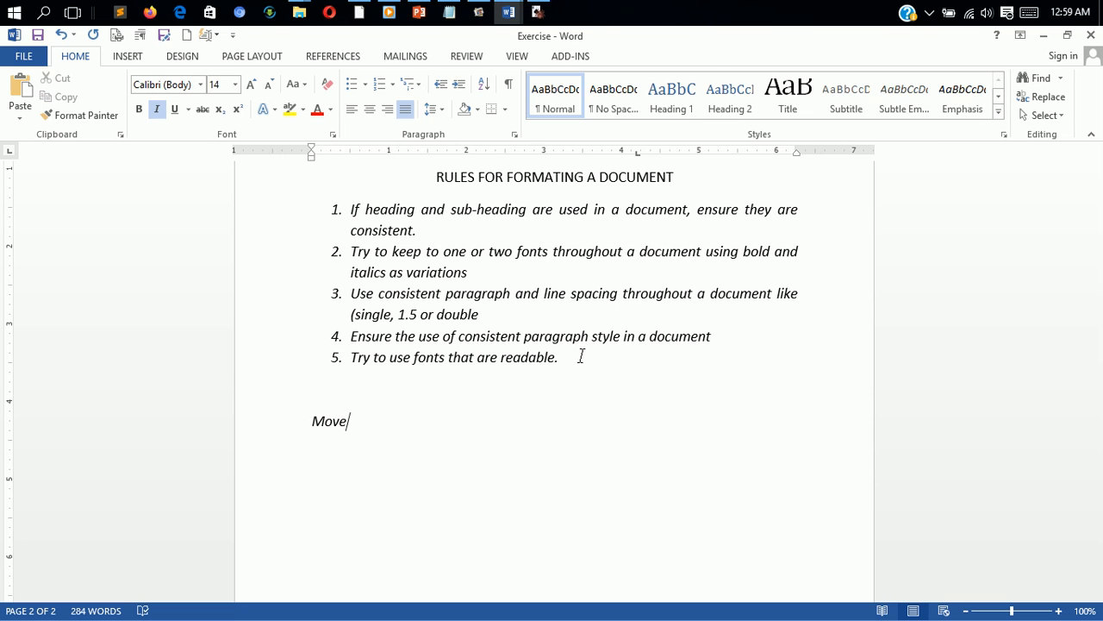
Step: Cut the word "Move" below the list and paste it back at the same place
drag(355, 426, 309, 427)
key(ctrl+c)
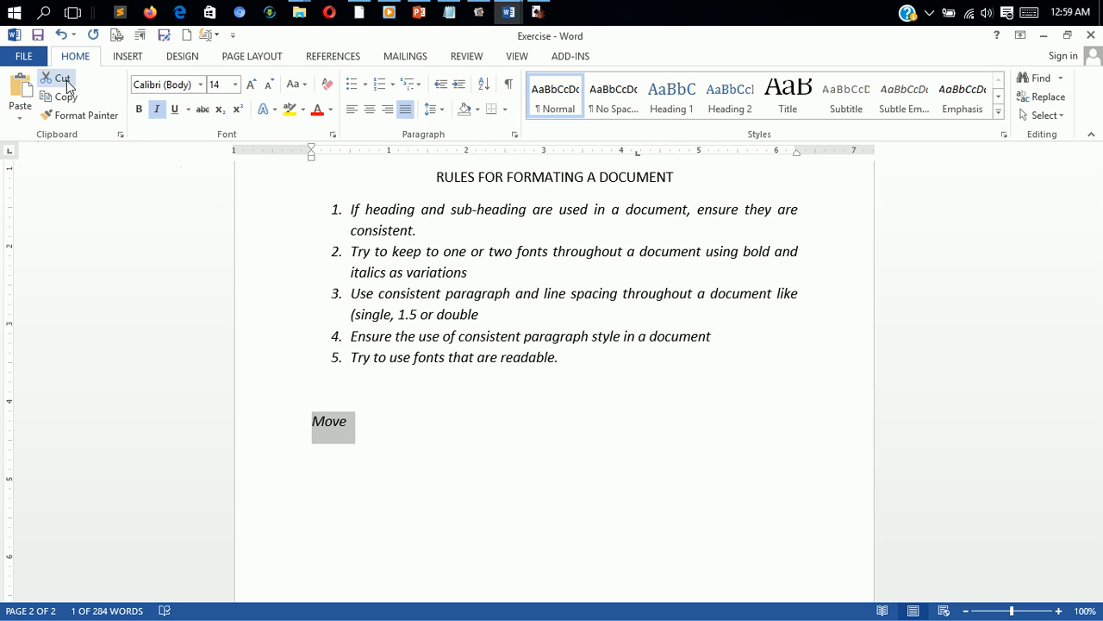
click(65, 81)
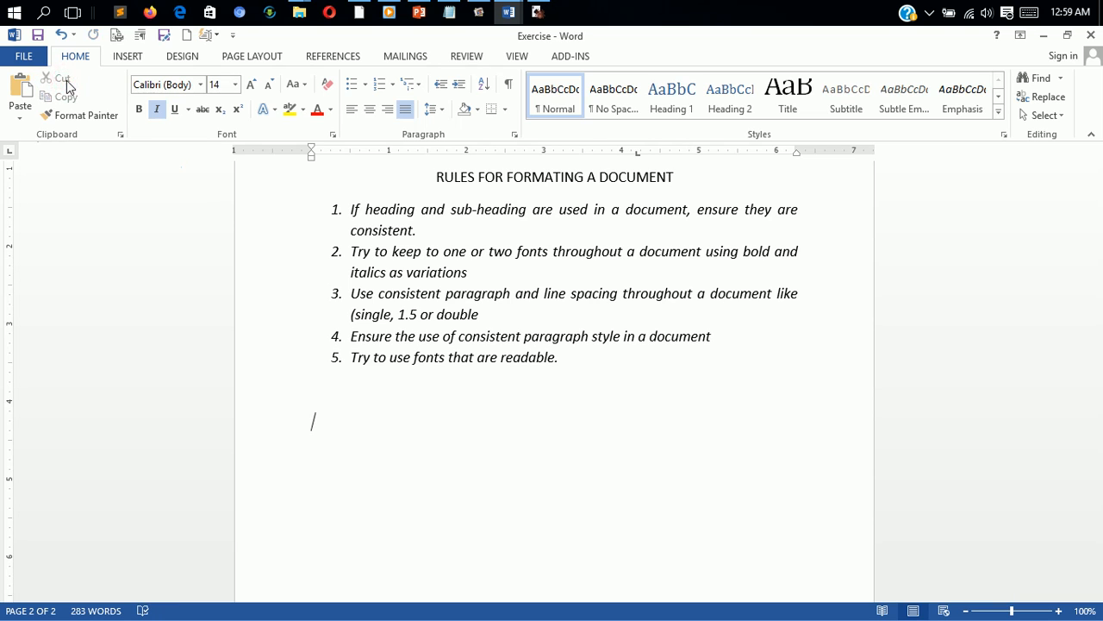
click(19, 87)
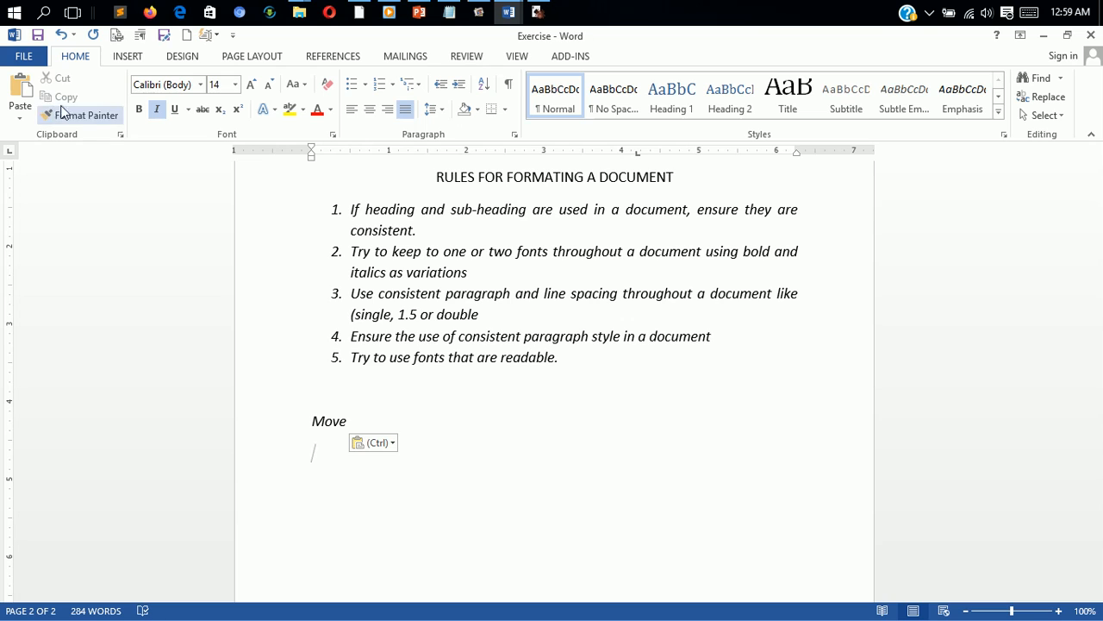
Step: Copy the word "Move" and paste a duplicate directly after it on the same line
double_click(352, 419)
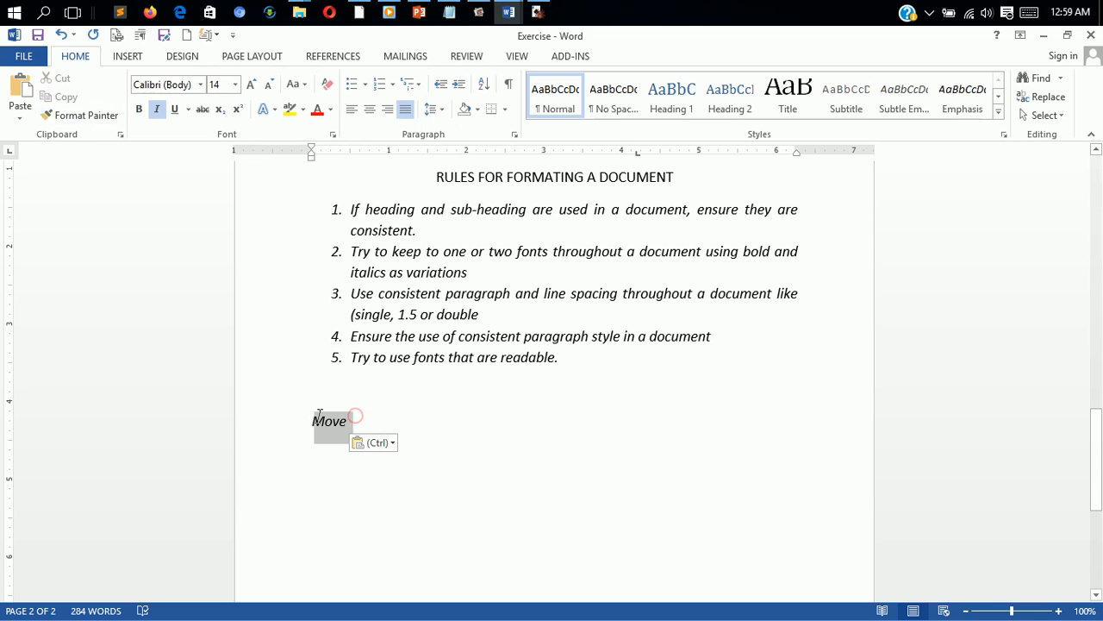
click(71, 98)
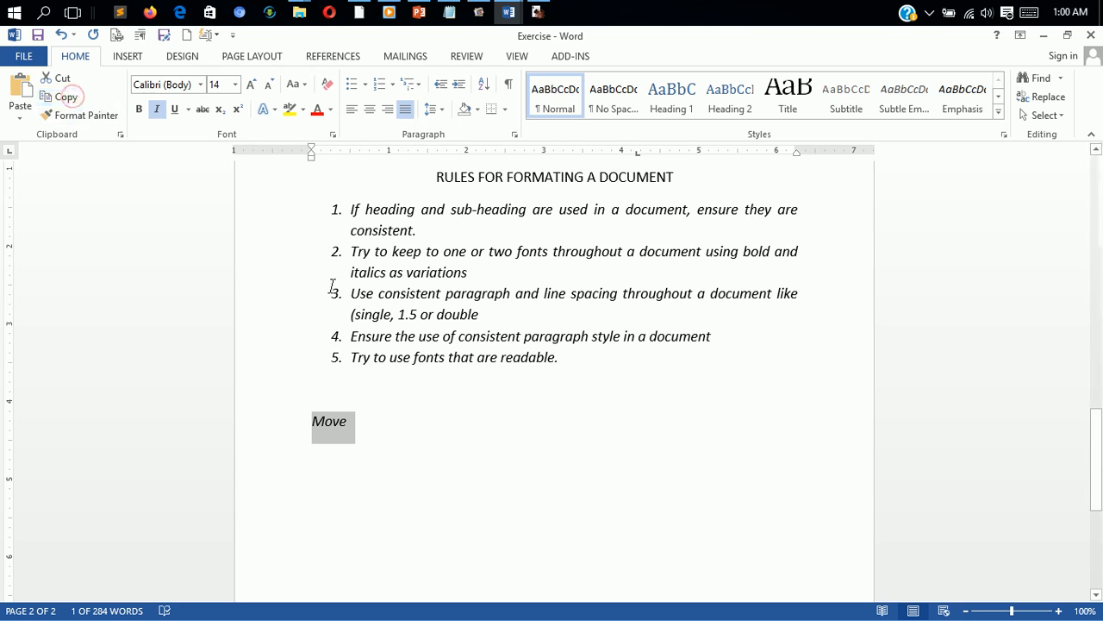
click(411, 394)
click(404, 423)
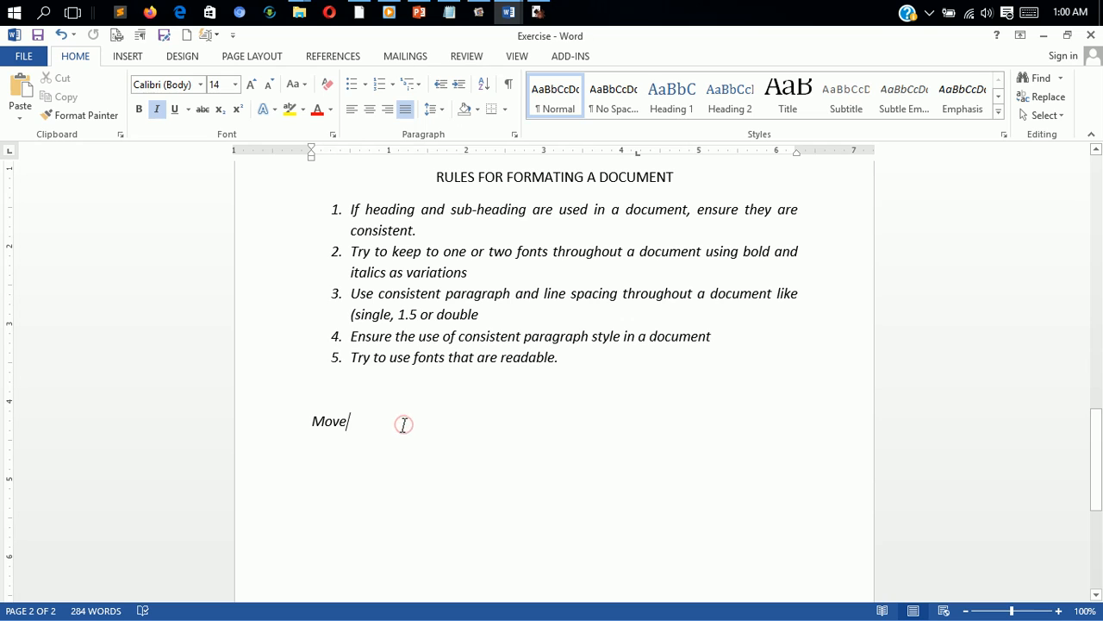
click(20, 90)
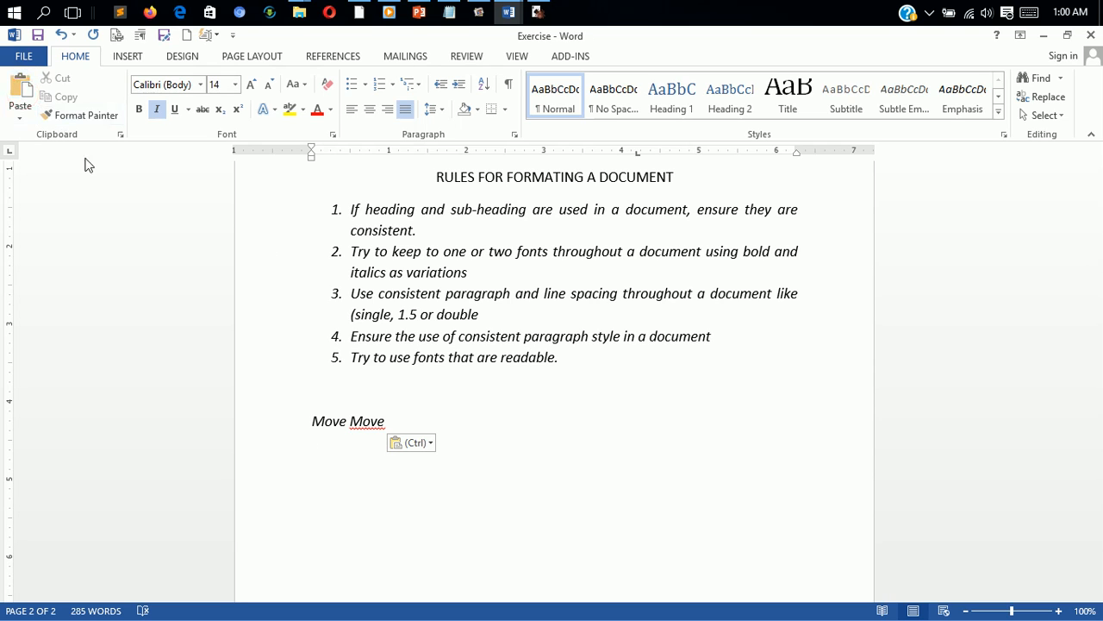
Step: Examine the formats offered by Paste Special for the copied text and cancel without pasting
click(20, 111)
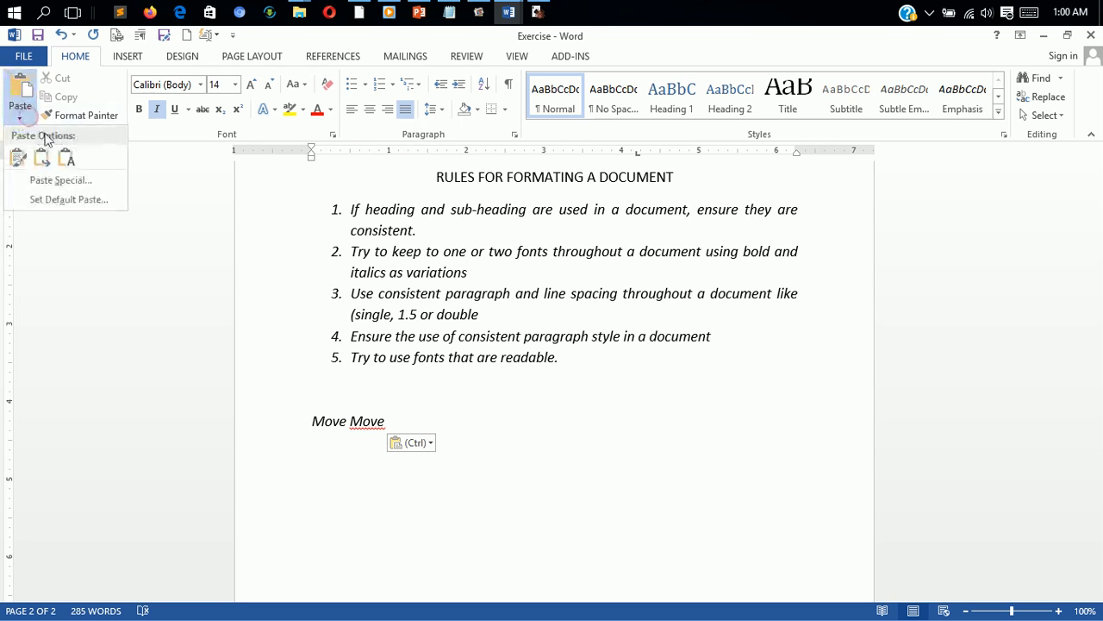
click(77, 178)
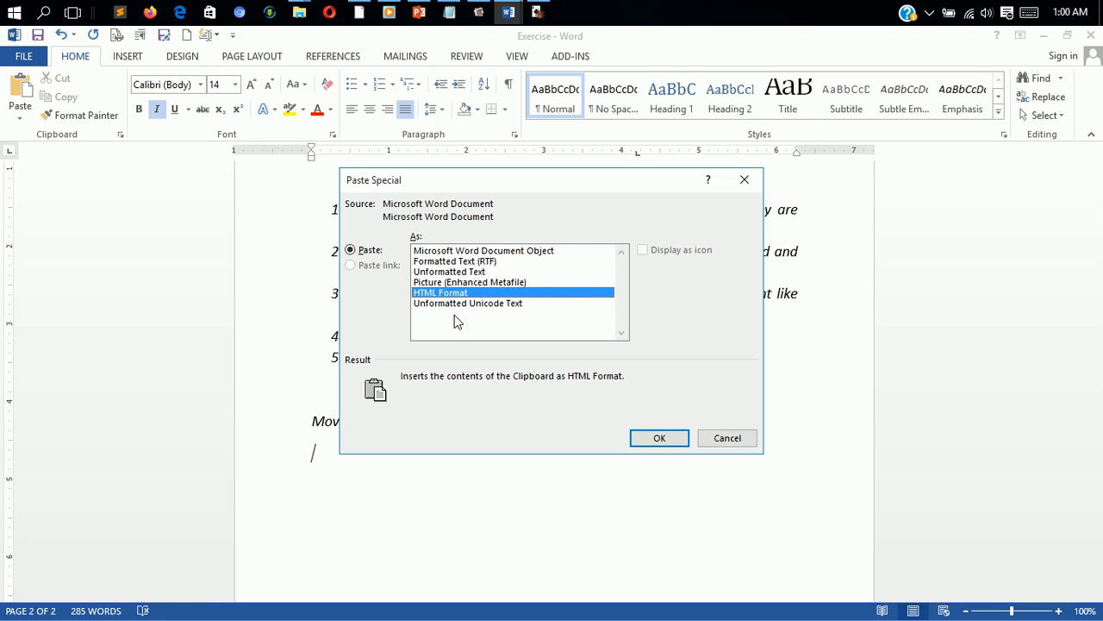
click(722, 433)
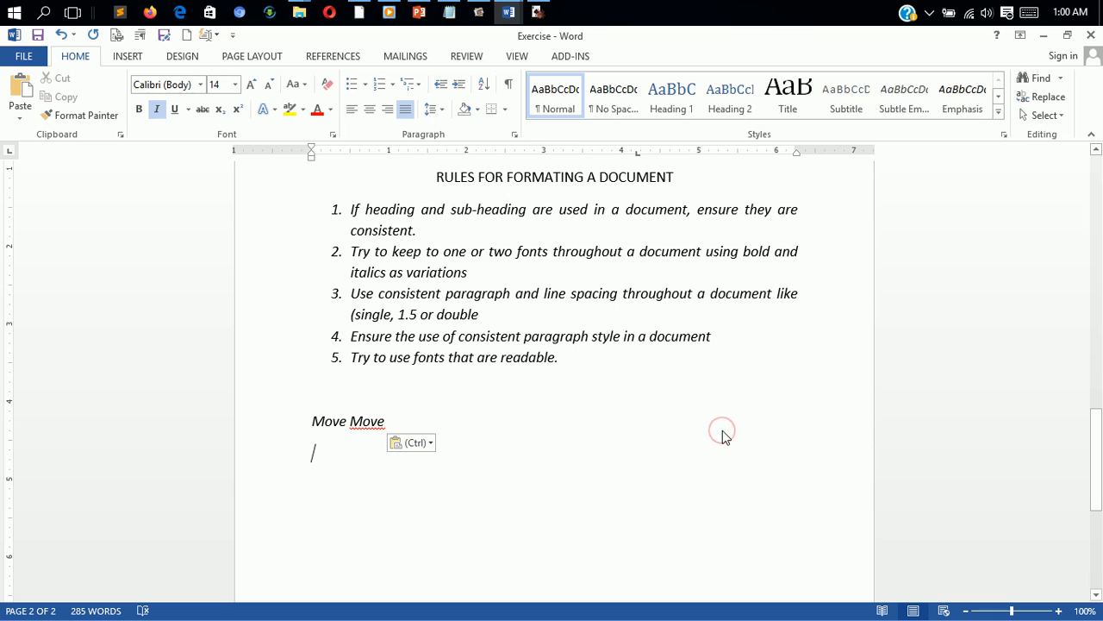
Step: Examine the available fonts and the list of font sizes without changing any text
click(200, 86)
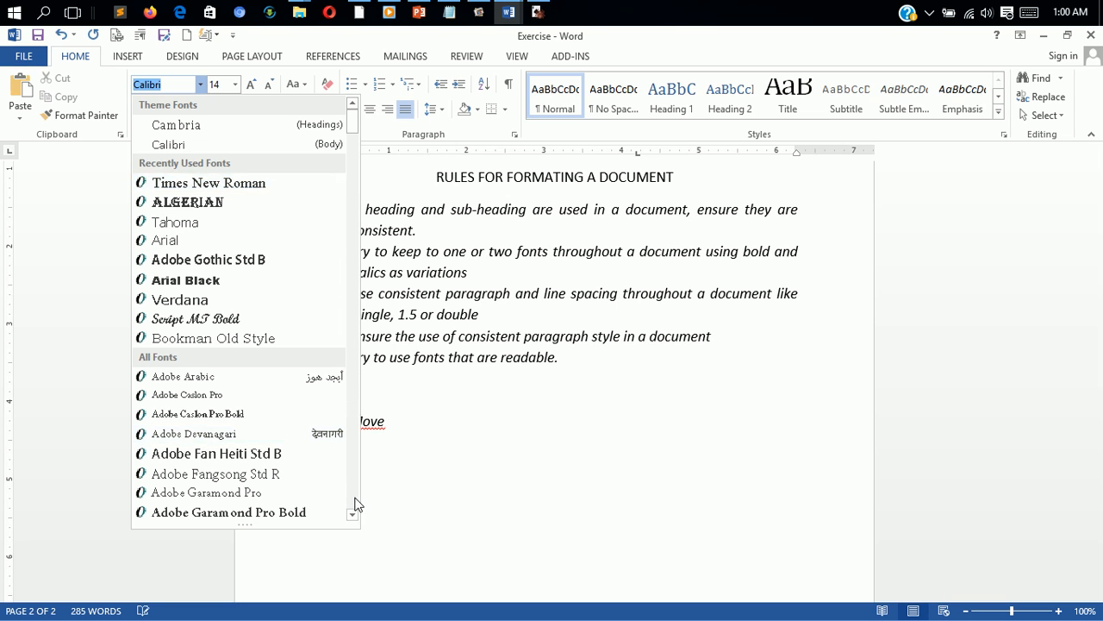
drag(354, 515, 353, 515)
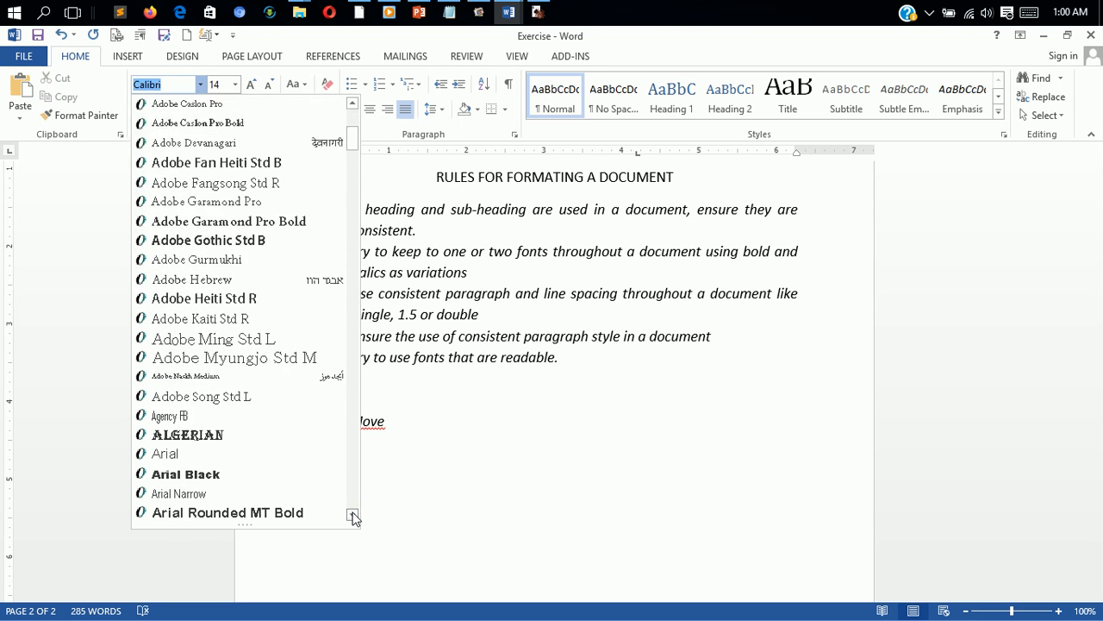
click(235, 90)
click(235, 89)
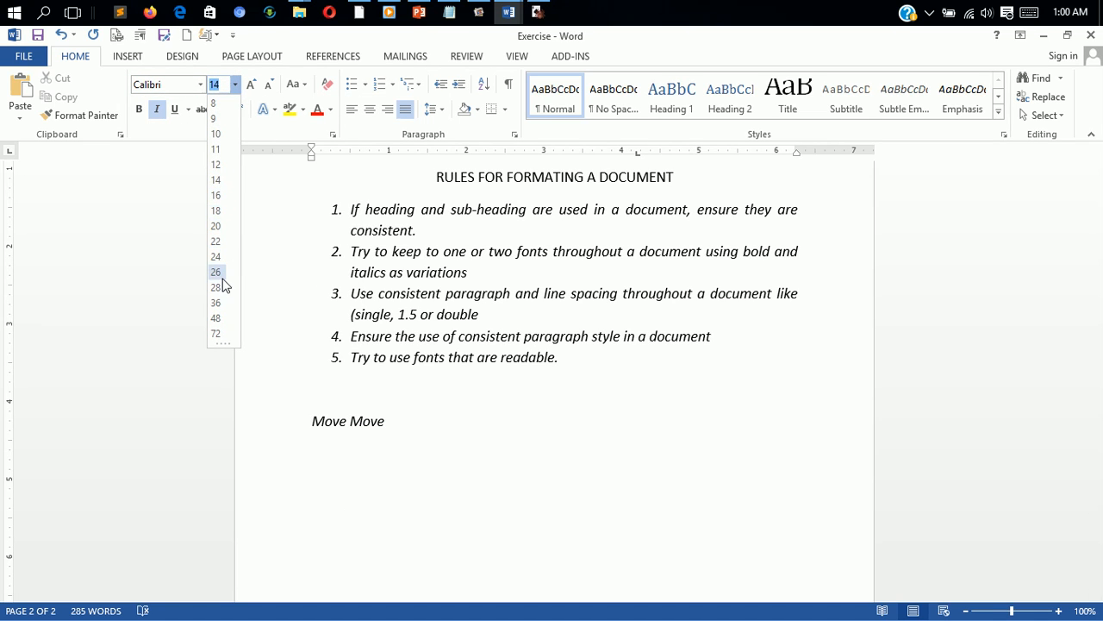
click(278, 226)
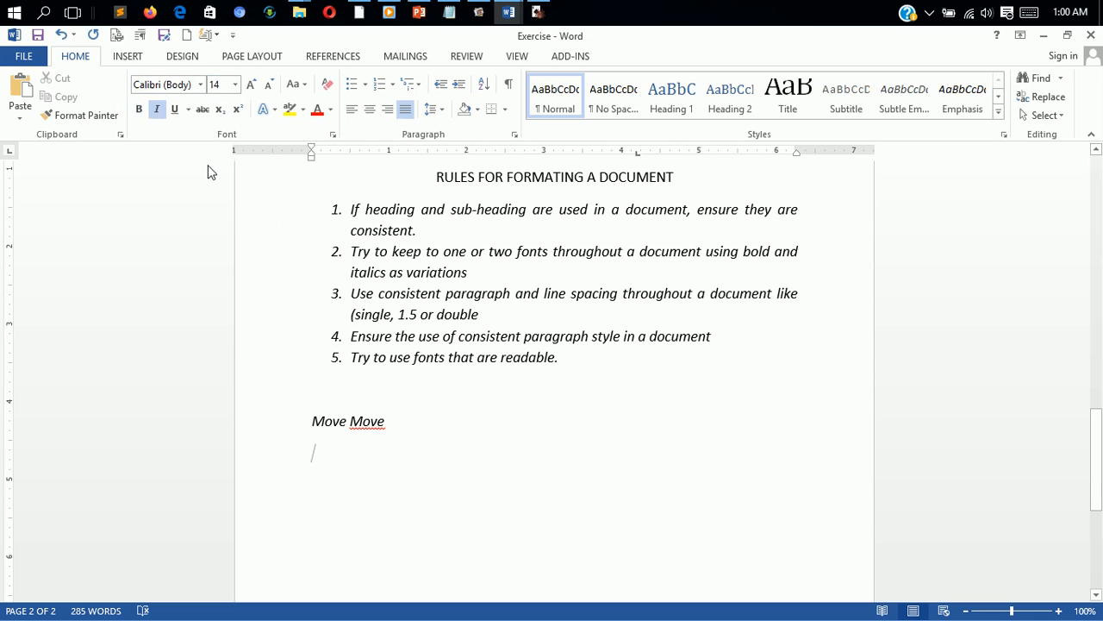
Step: Toggle bold on and off for the "Move Move" line and remove its italic formatting
drag(390, 424, 300, 409)
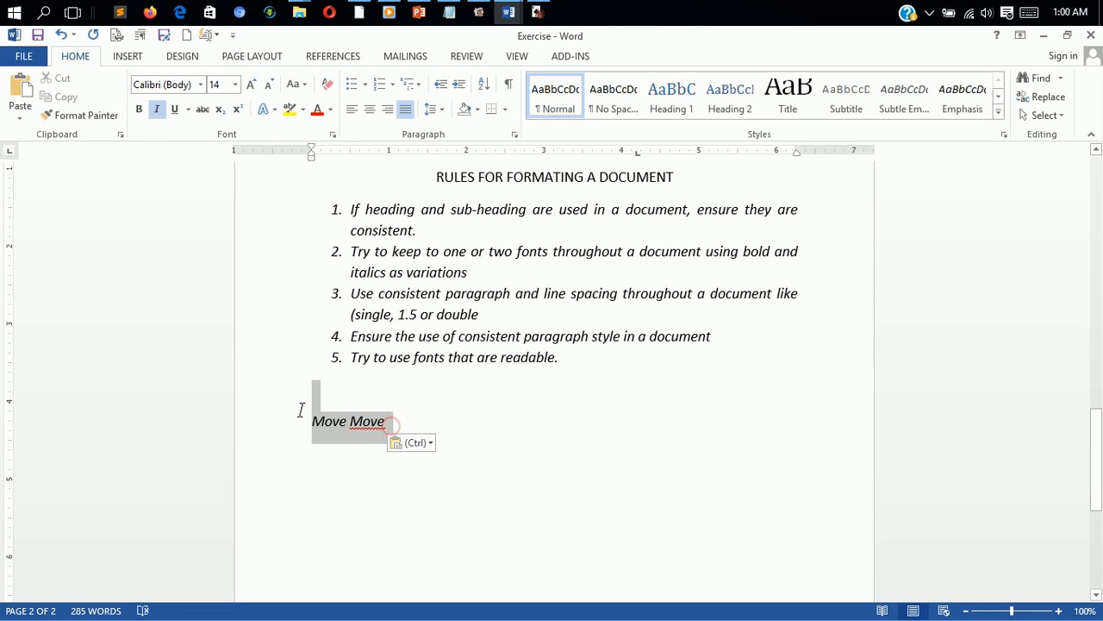
click(139, 109)
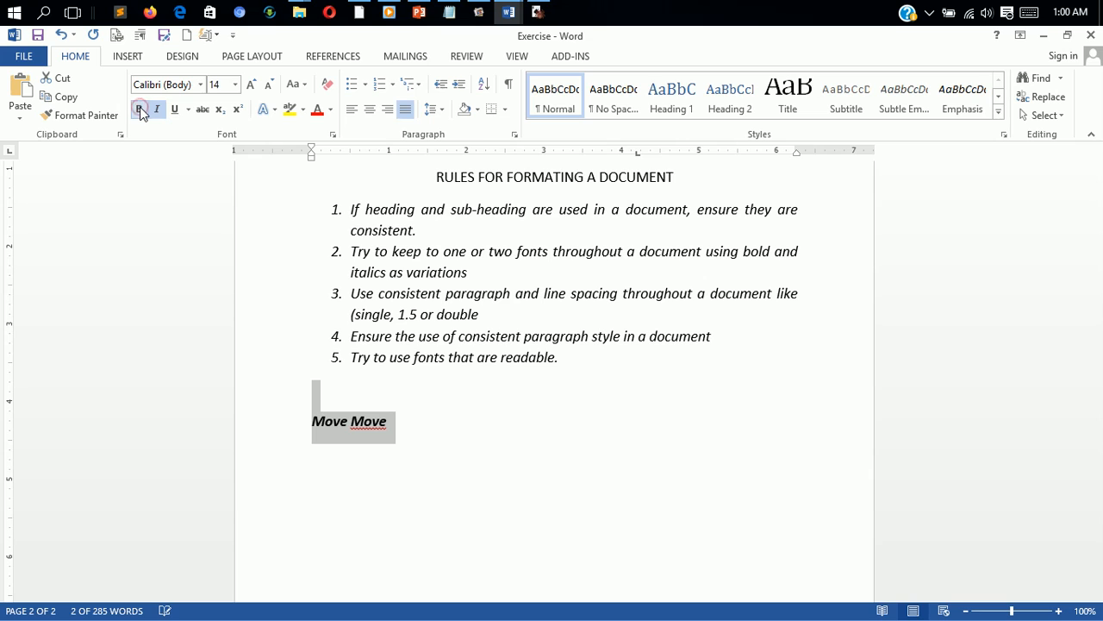
click(140, 109)
click(140, 110)
click(143, 109)
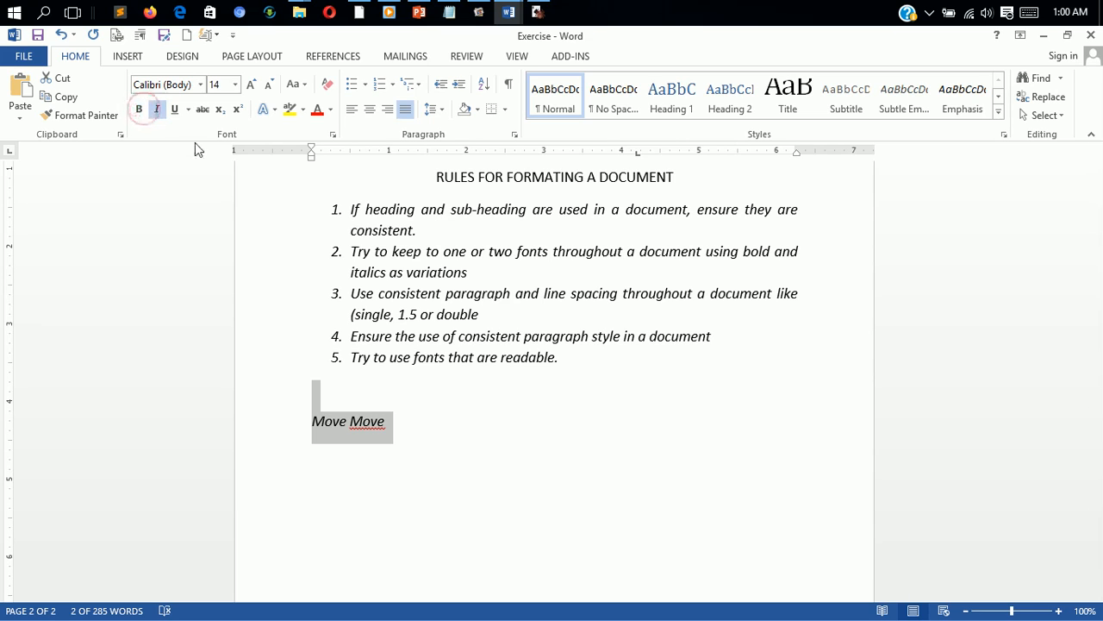
click(158, 111)
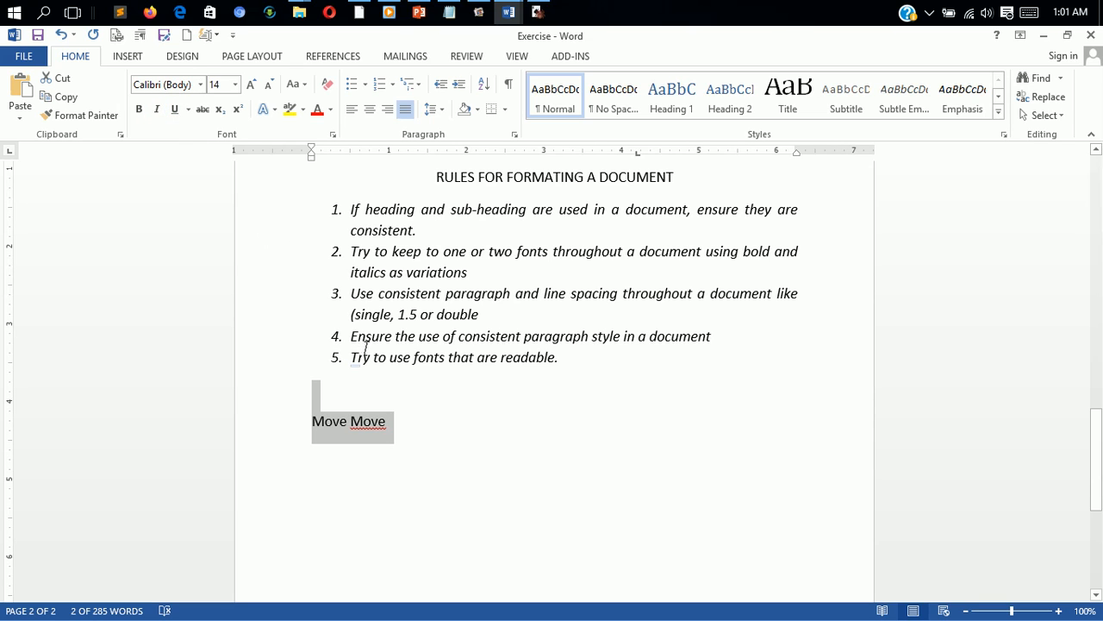
Step: Remove the italic formatting from the five numbered rules
drag(322, 209, 581, 353)
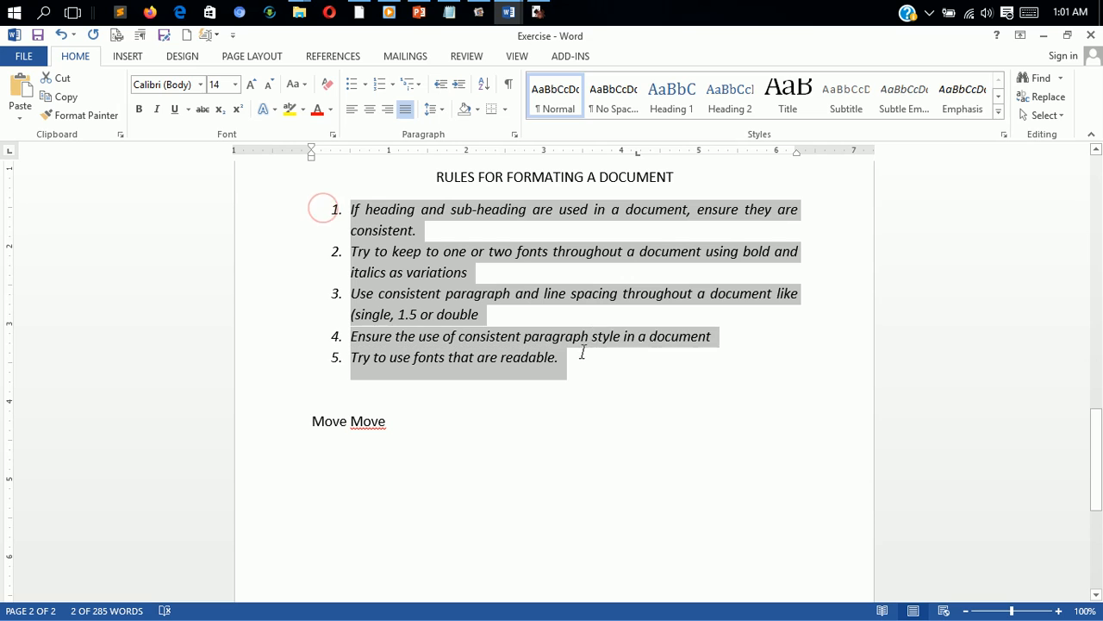
click(156, 110)
click(435, 314)
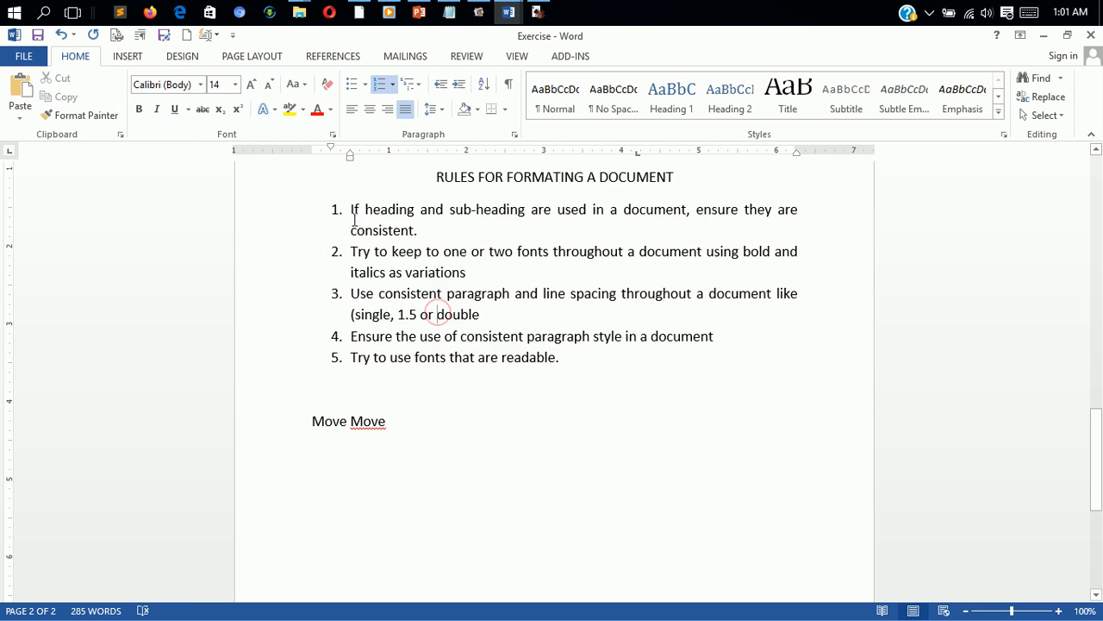
drag(344, 212, 537, 343)
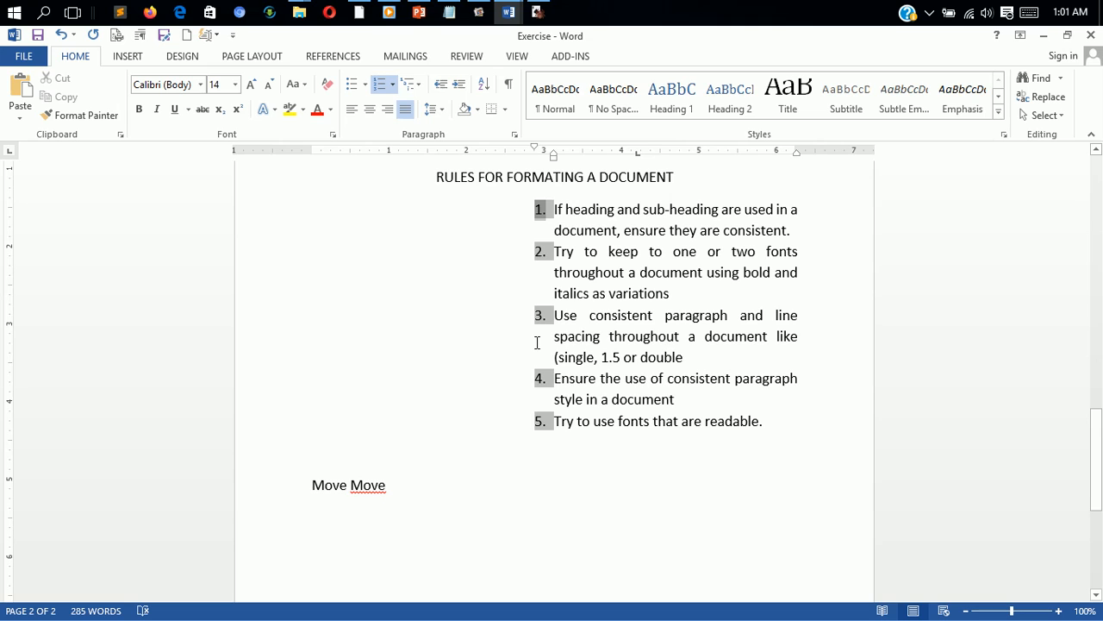
key(ctrl+z)
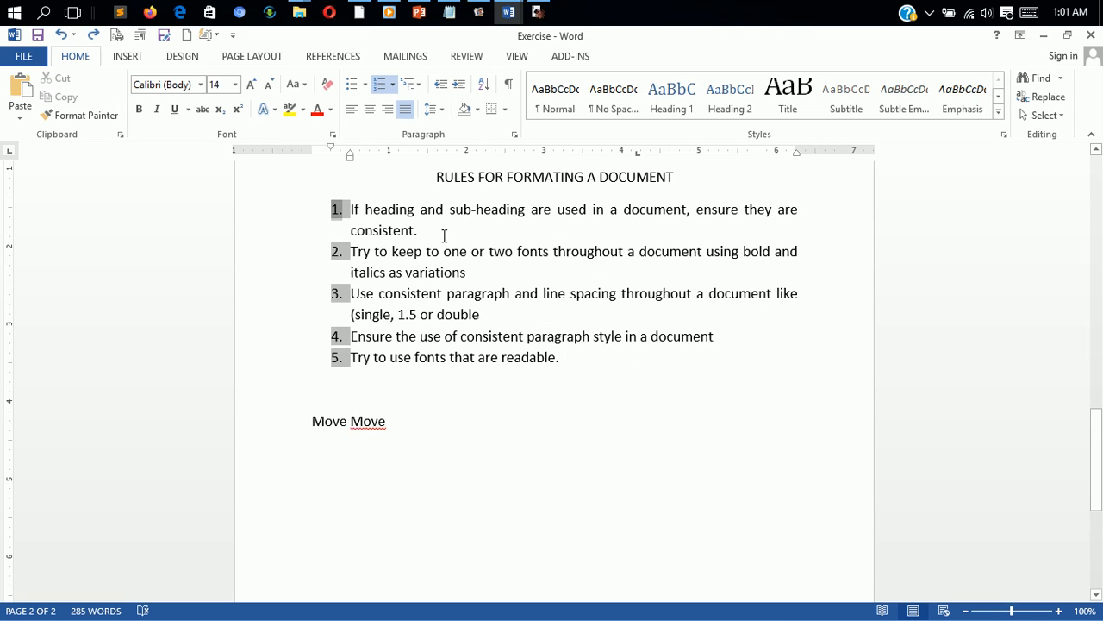
click(189, 110)
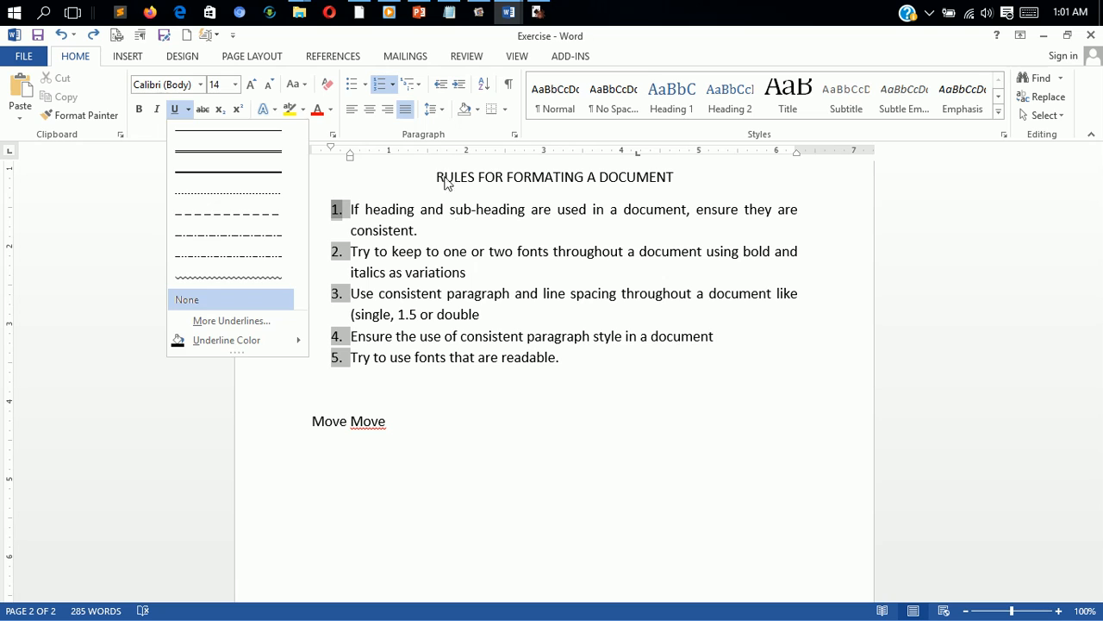
click(468, 258)
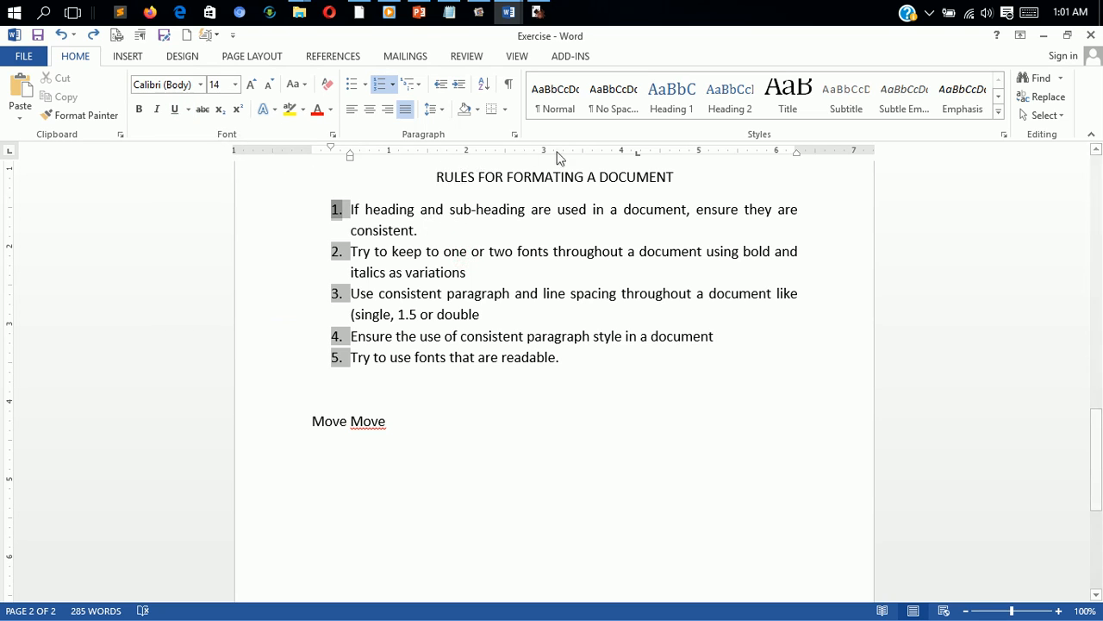
Step: Underline the heading "RULES FOR FORMATING A DOCUMENT", trying single, double and thick lines before settling on a wavy underline
click(668, 177)
drag(677, 177, 436, 179)
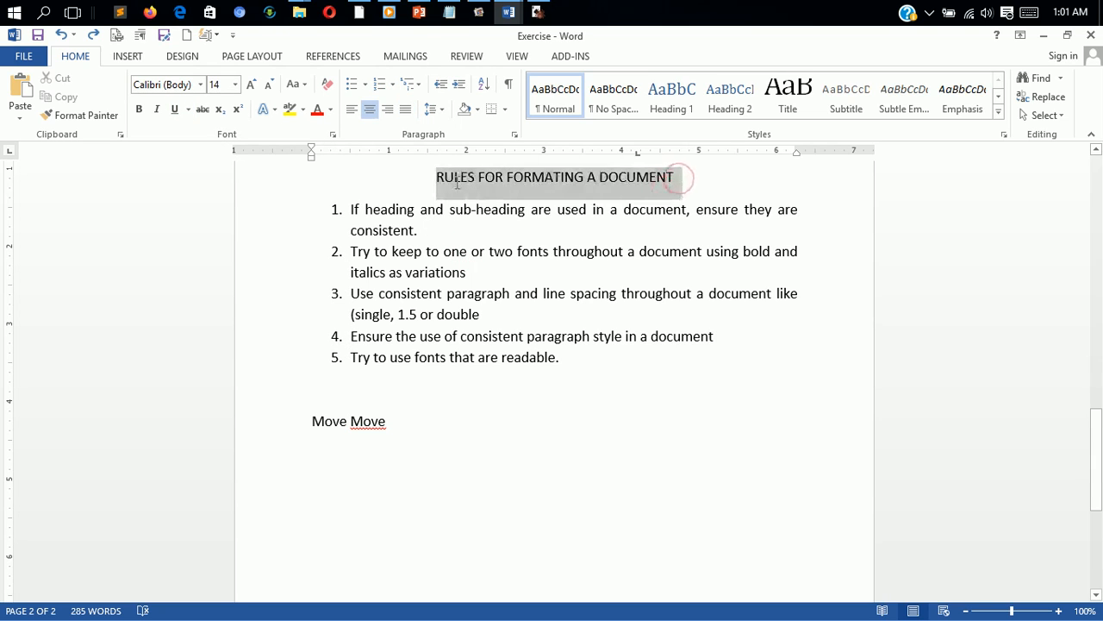
click(176, 111)
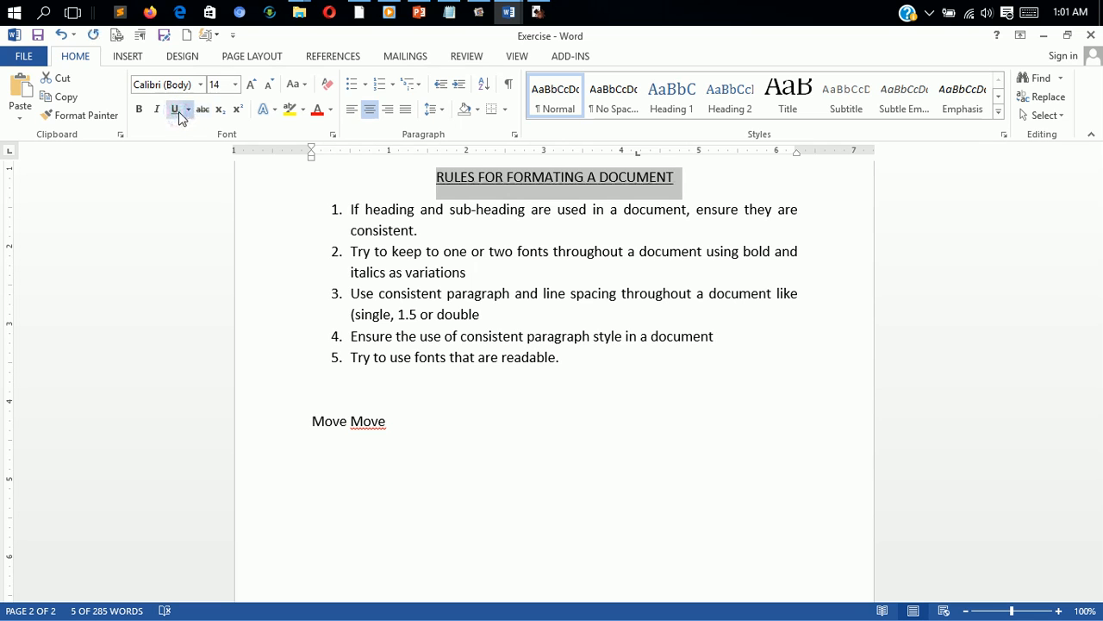
click(188, 109)
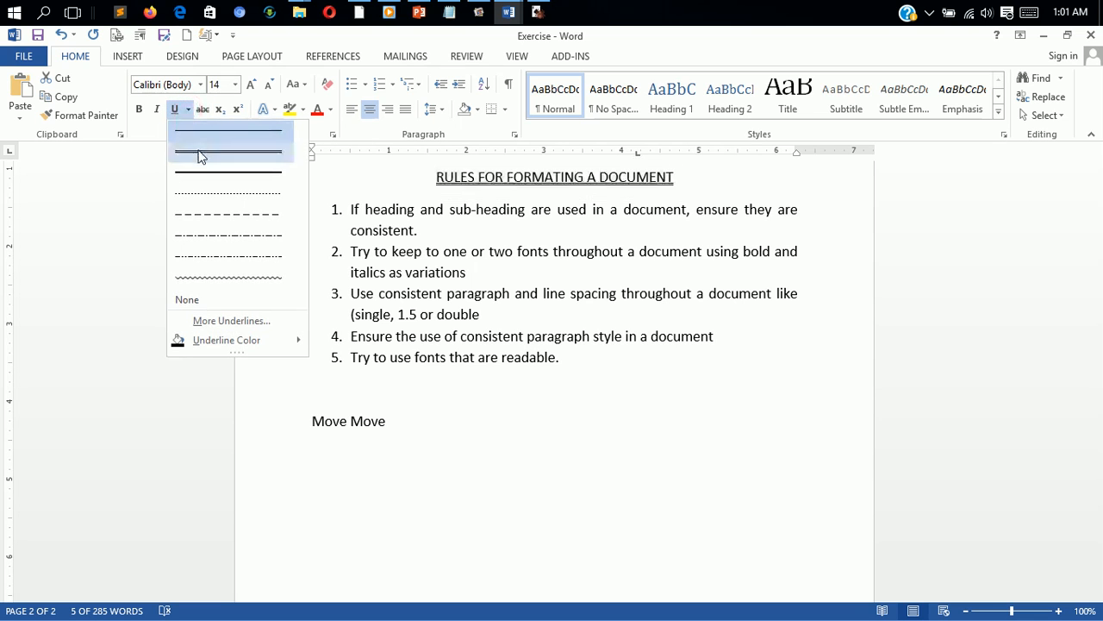
click(197, 142)
click(189, 110)
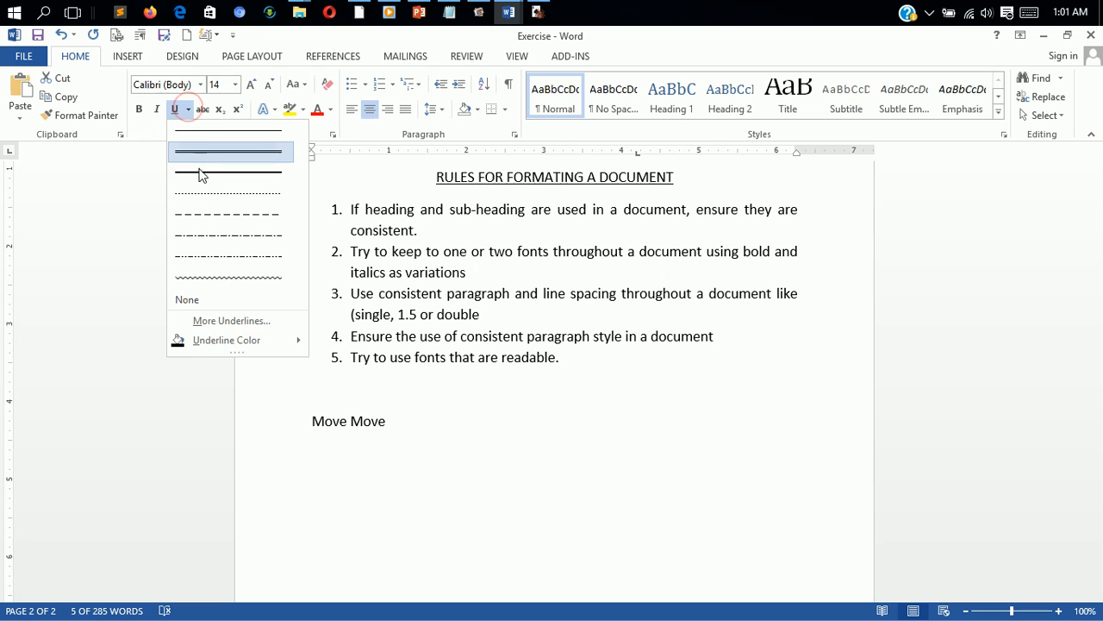
click(200, 172)
click(188, 111)
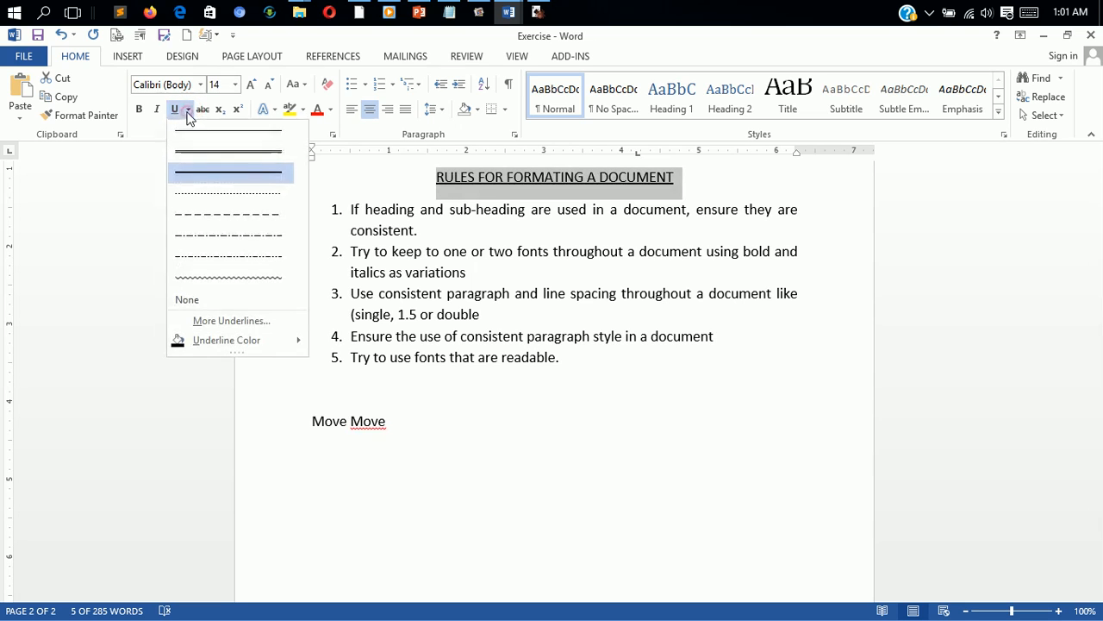
click(222, 276)
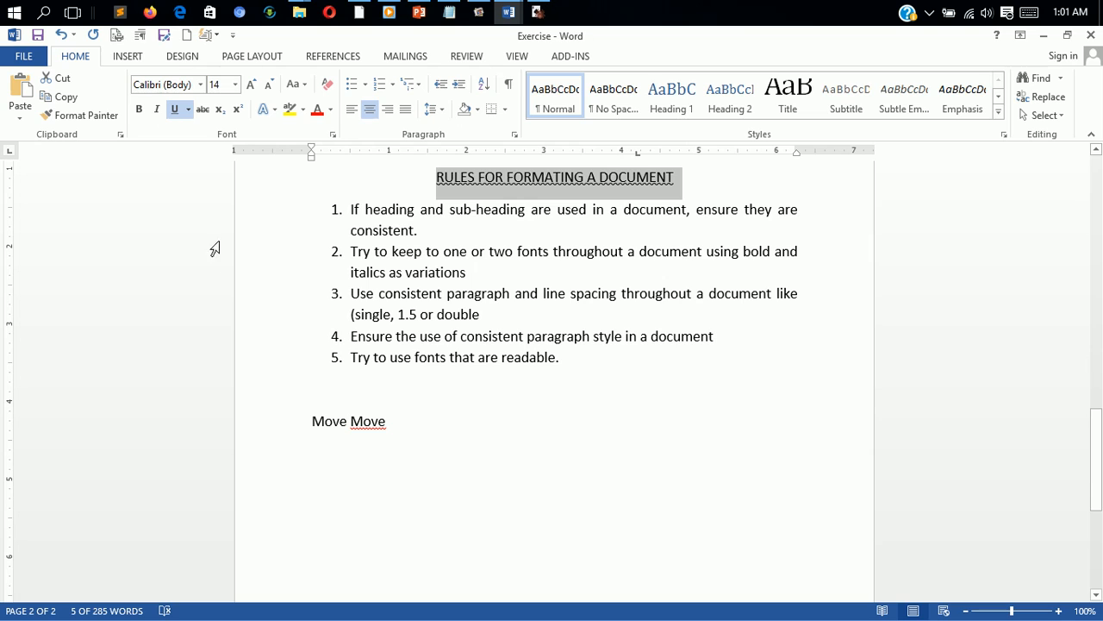
Step: Apply strikethrough to the heading and remove it again
click(202, 110)
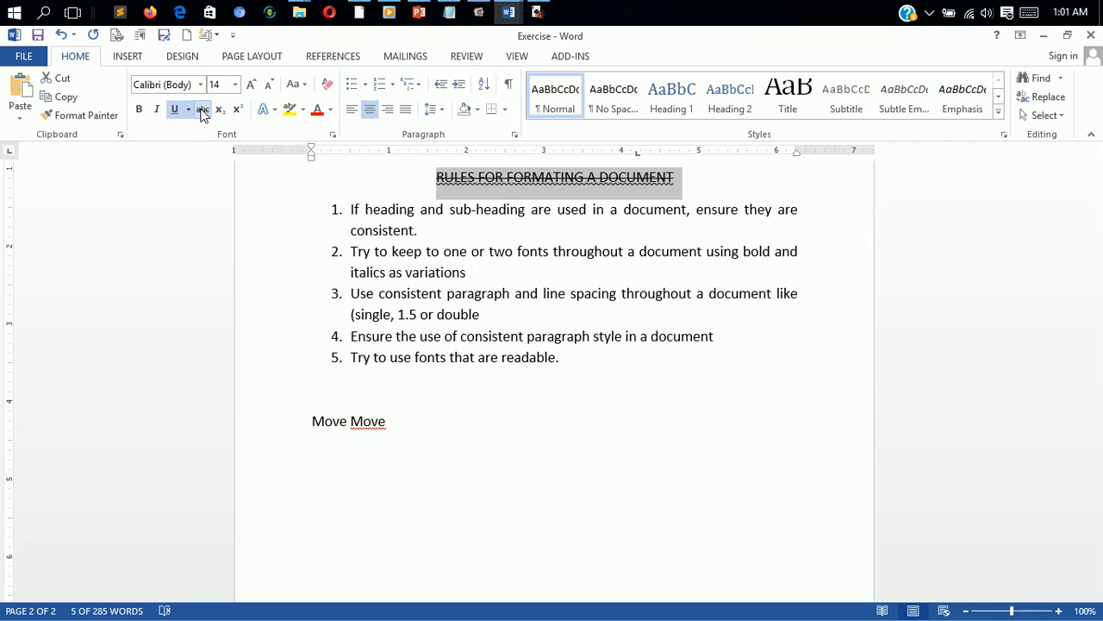
click(202, 110)
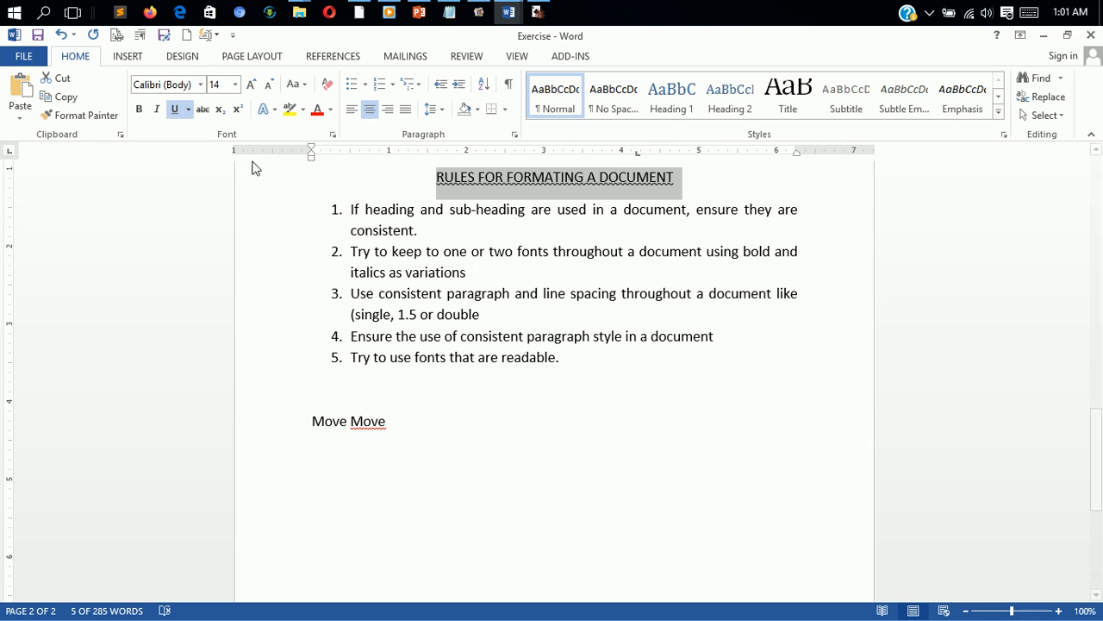
Step: Write "X2" on each of two new lines below the "Move Move" line
click(424, 423)
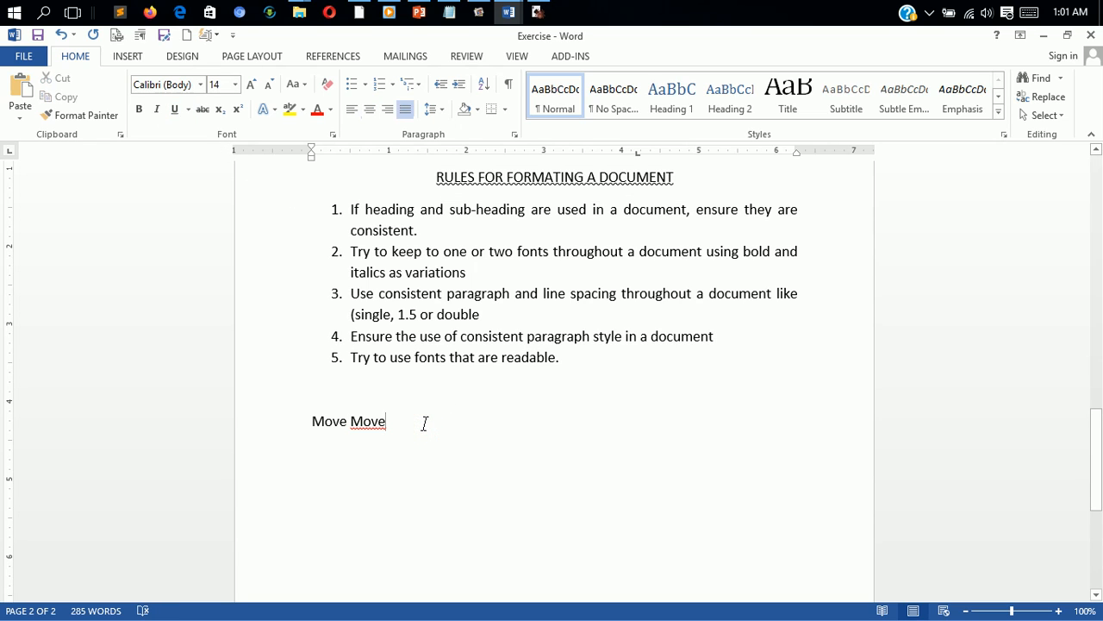
key(Return)
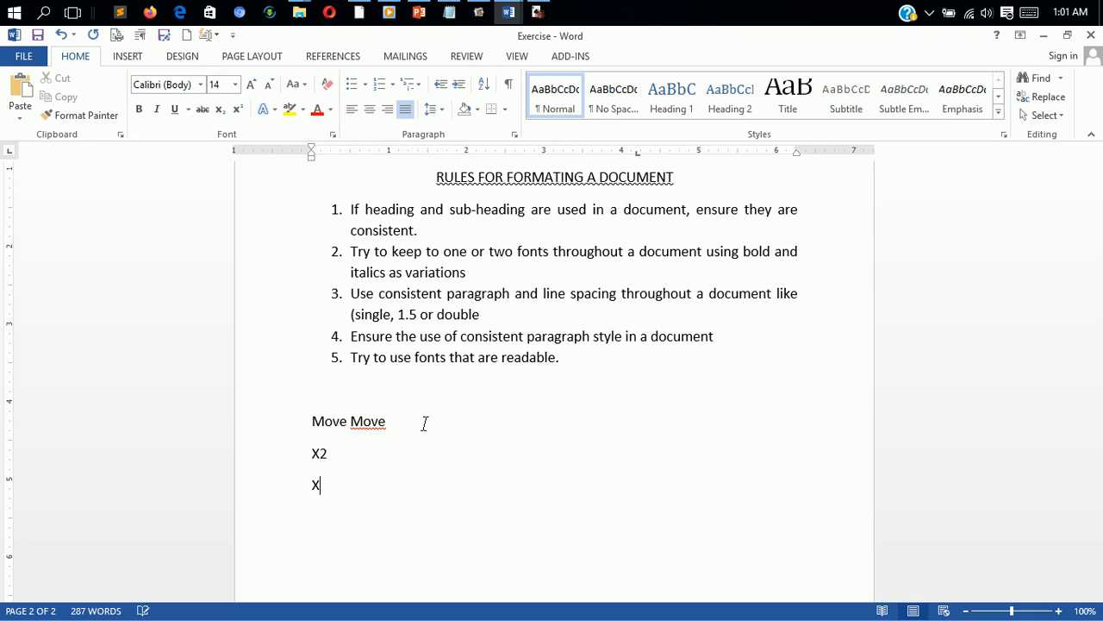
text(2)
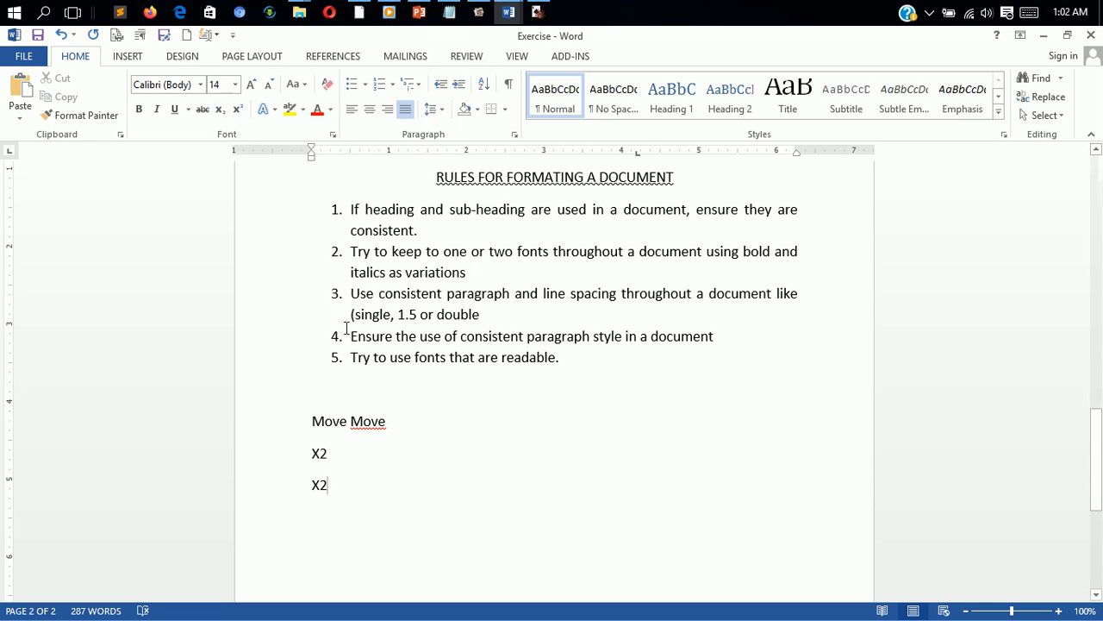
Step: Format the 2 in the first "X2" as subscript and the 2 in the second "X2" as superscript
drag(328, 452, 318, 454)
click(218, 113)
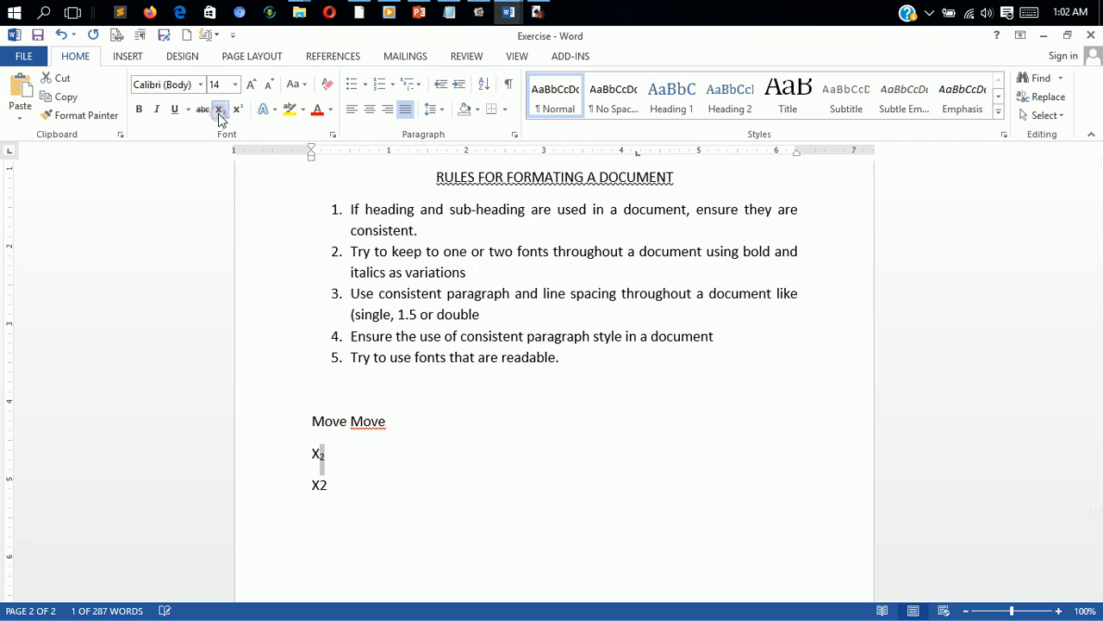
drag(332, 485, 321, 485)
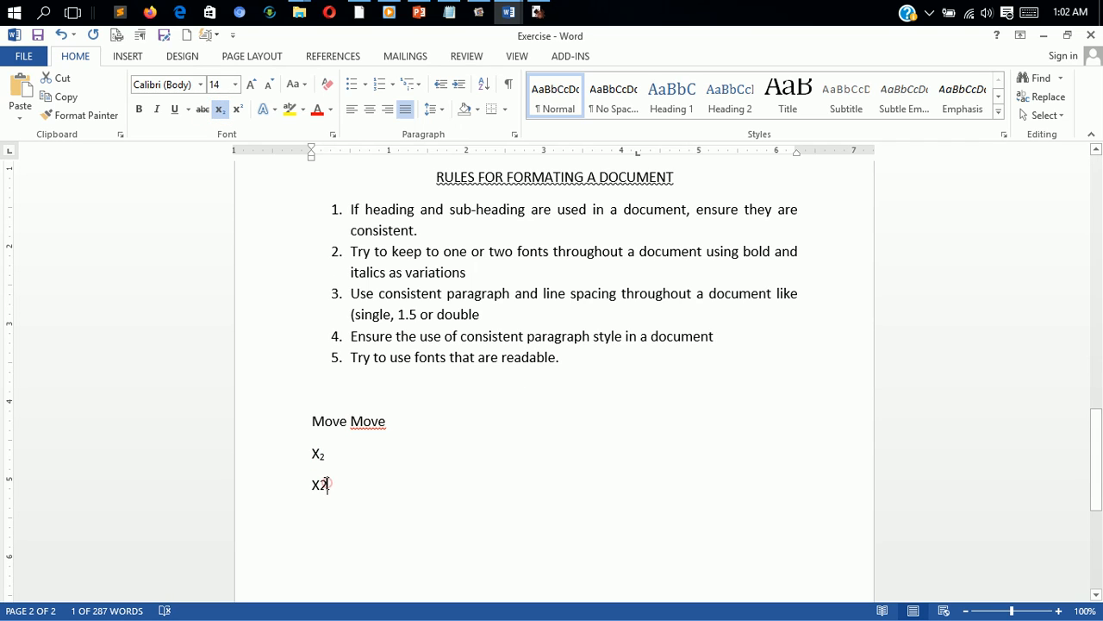
click(238, 111)
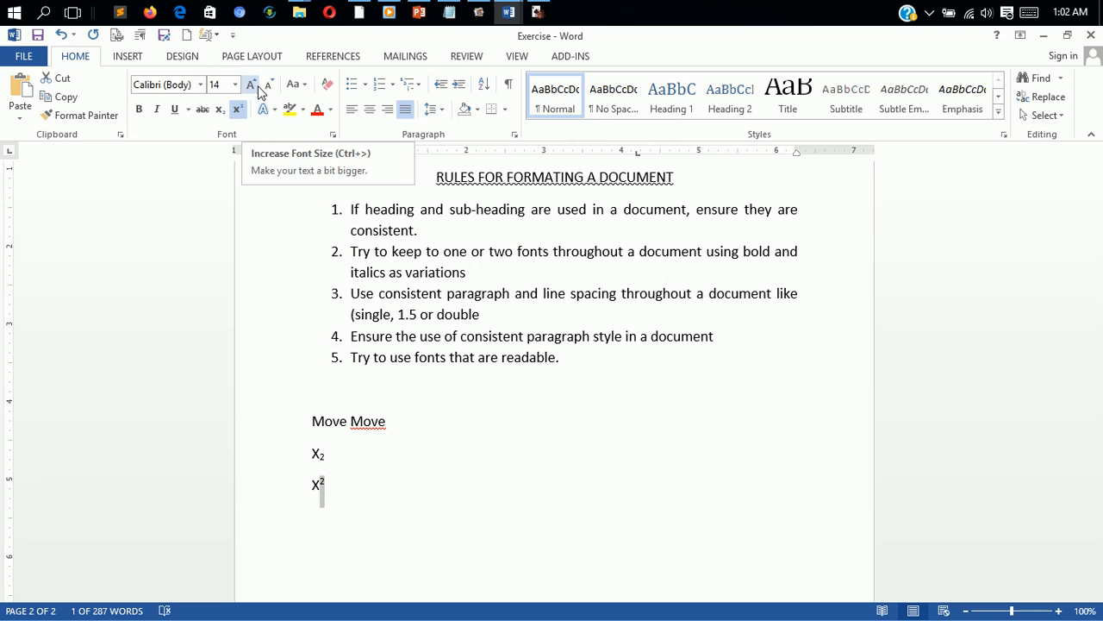
Step: Increase the font size of the superscript 2 to 20 in three increments
click(256, 86)
click(256, 86)
click(256, 86)
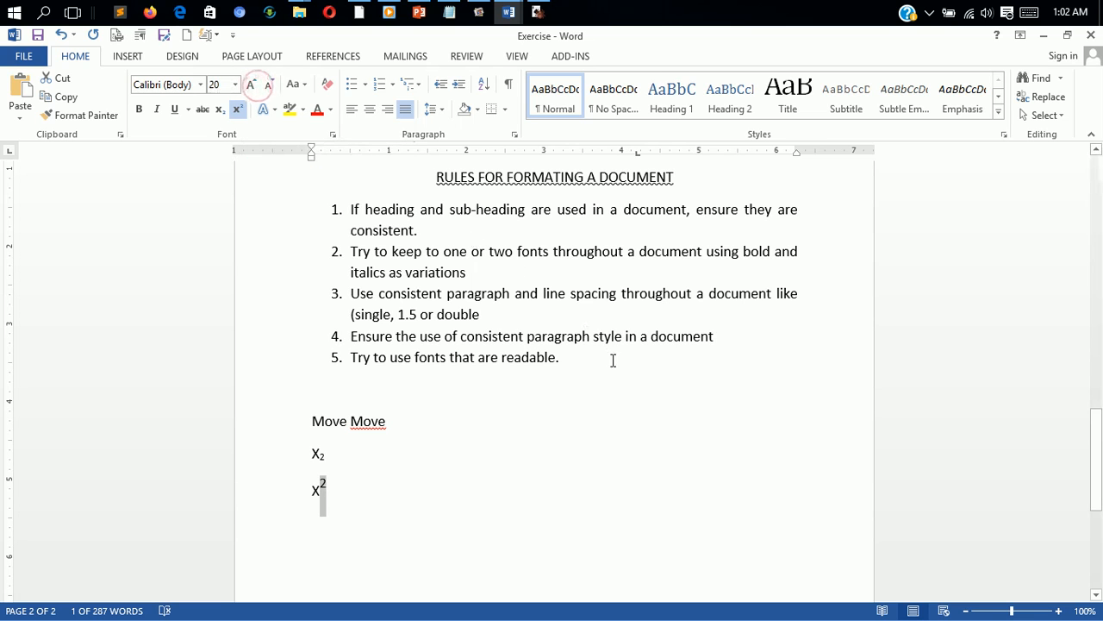
Step: Enlarge the text of all five numbered rules stepwise to font size 26
drag(603, 360, 314, 212)
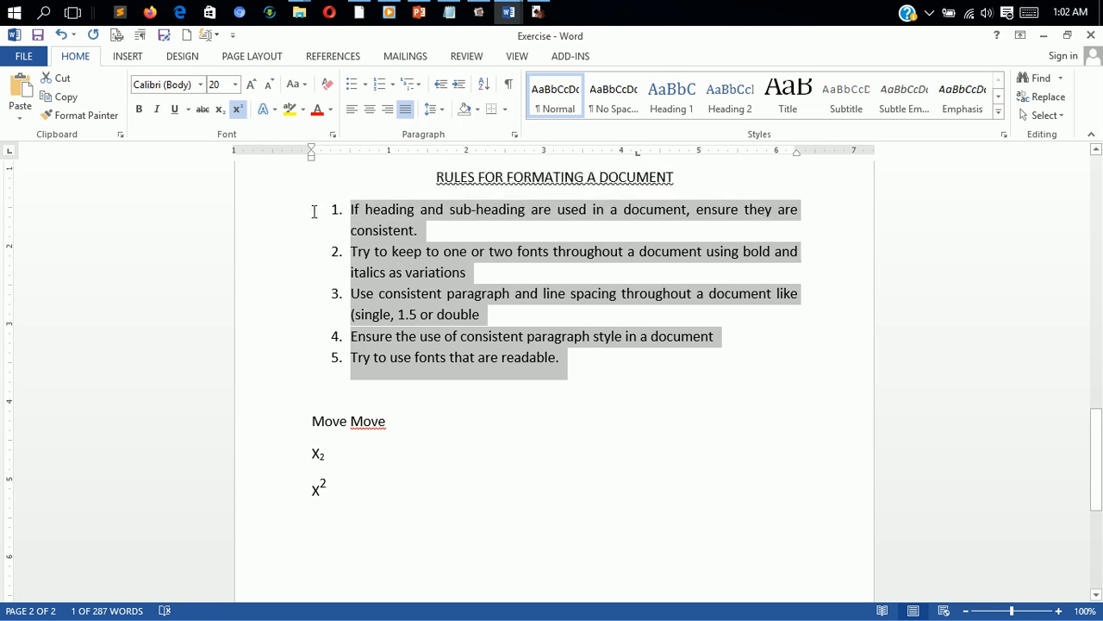
click(252, 83)
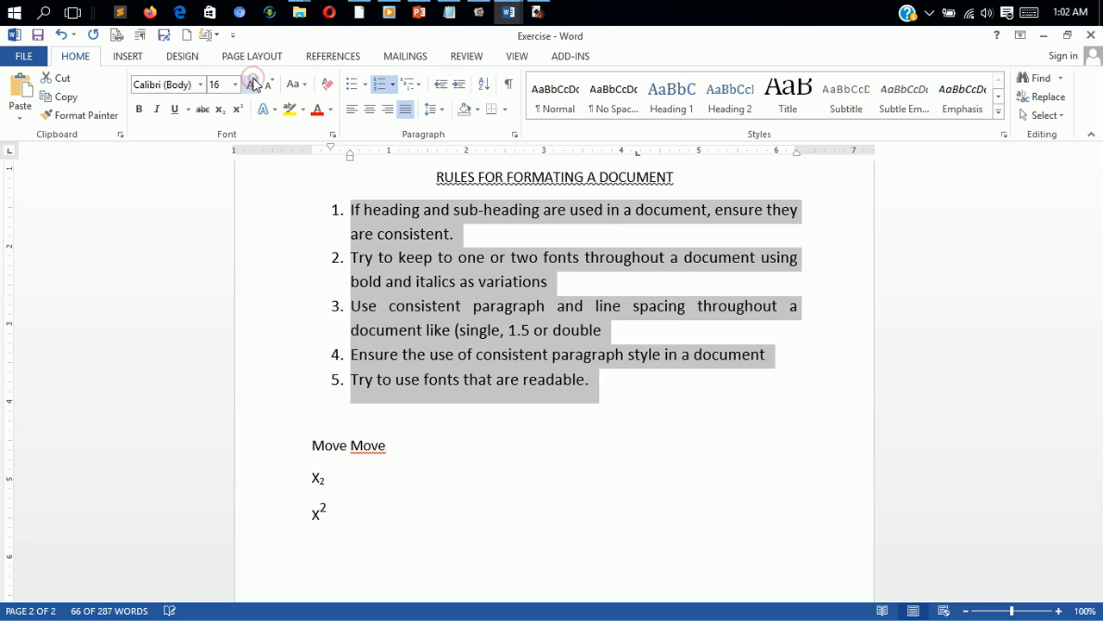
click(253, 84)
click(252, 84)
click(253, 84)
click(252, 84)
click(252, 83)
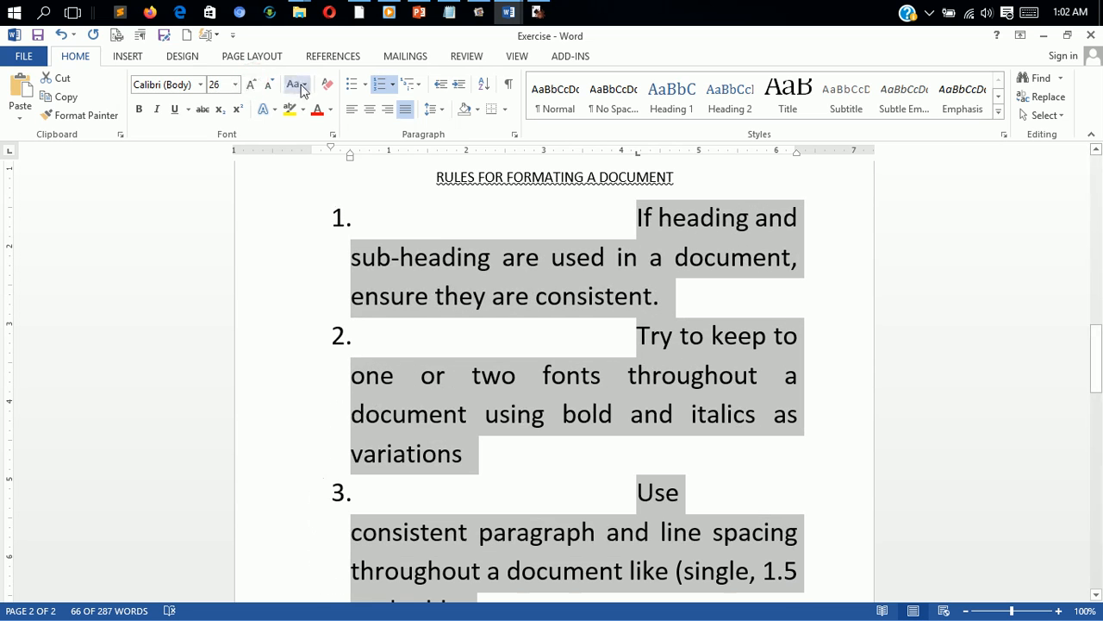
Step: Shrink the five numbered rules stepwise to font size 12, and enlarge them one increment to 14
click(269, 87)
click(270, 87)
click(269, 86)
click(270, 87)
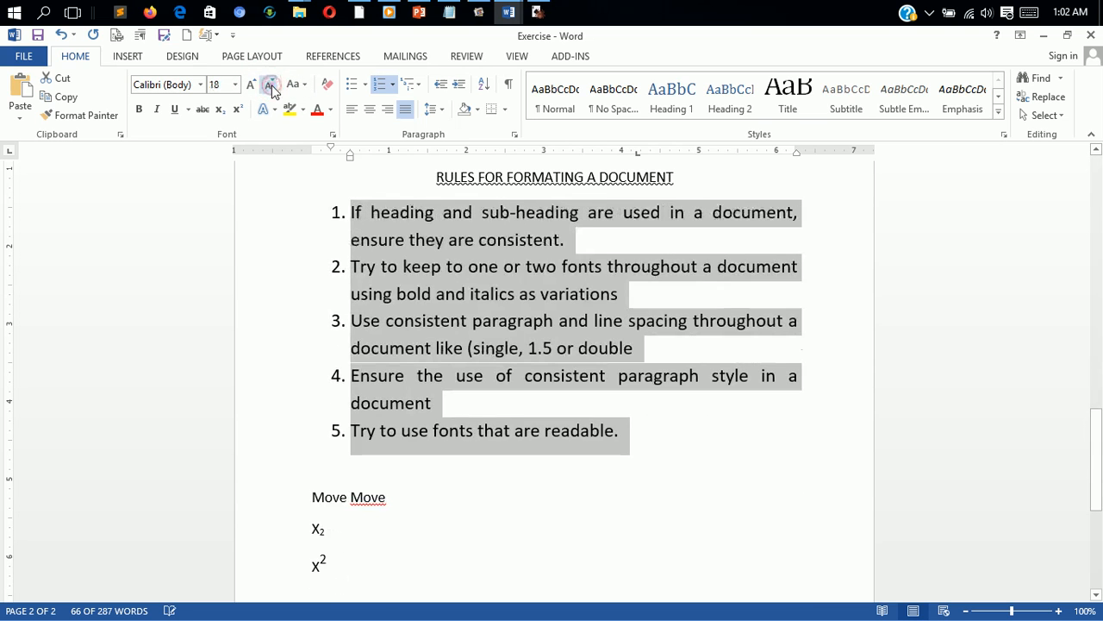
click(269, 86)
click(269, 86)
click(268, 86)
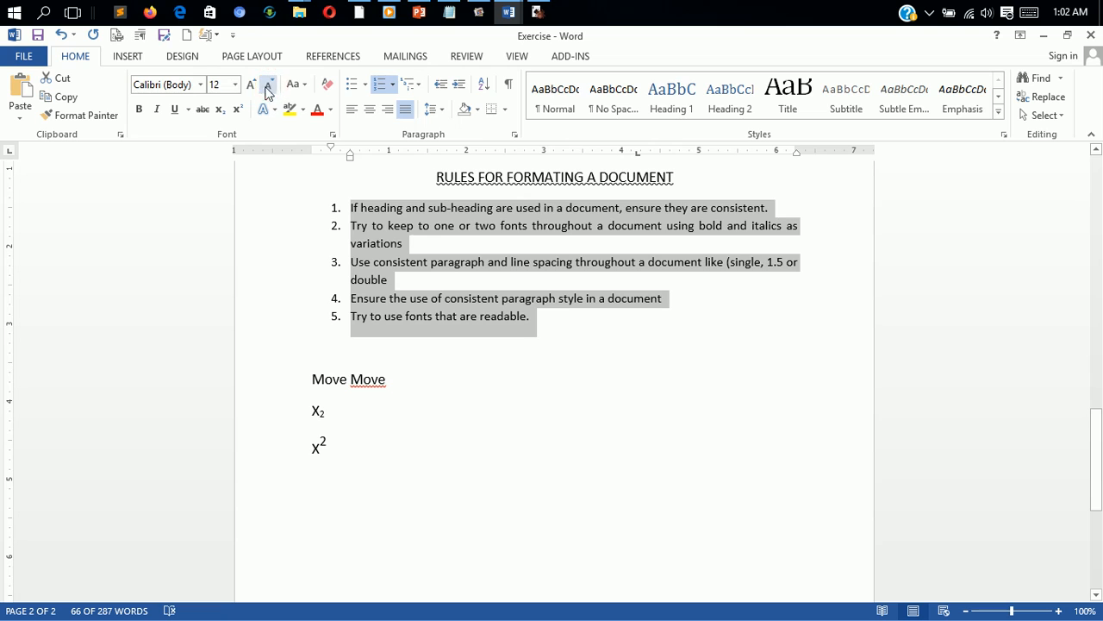
click(249, 85)
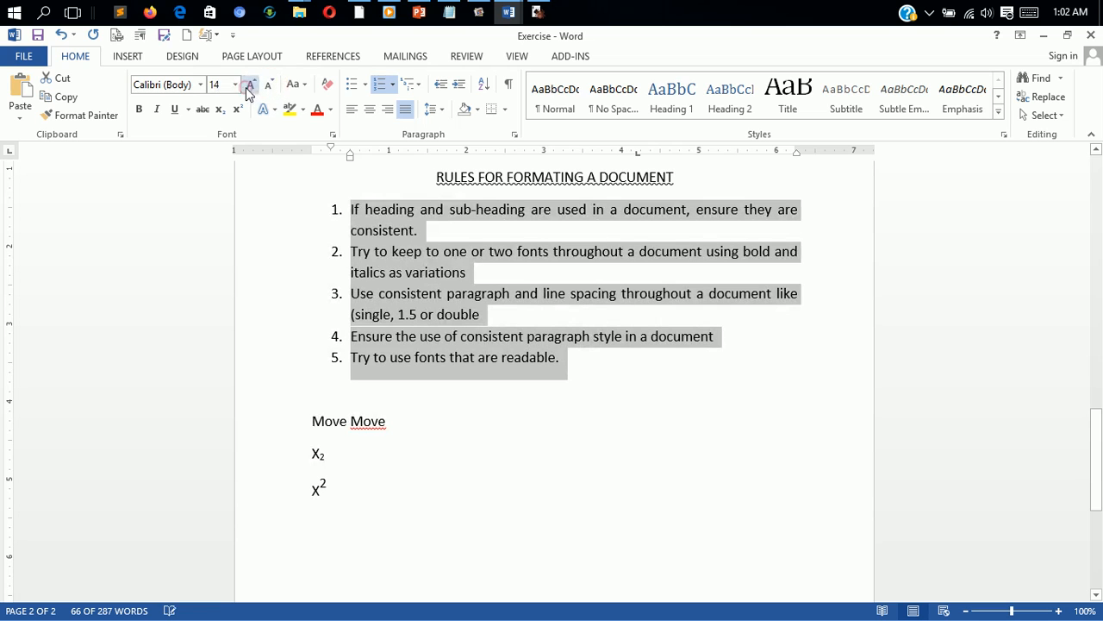
Step: Apply sentence case to the five numbered rules
click(302, 87)
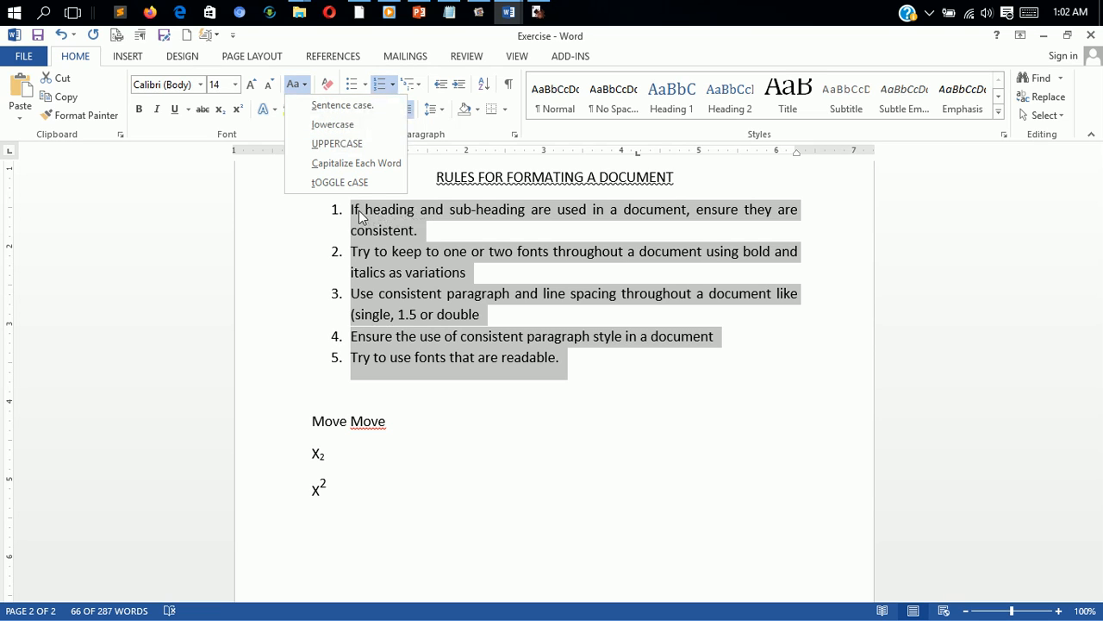
click(348, 108)
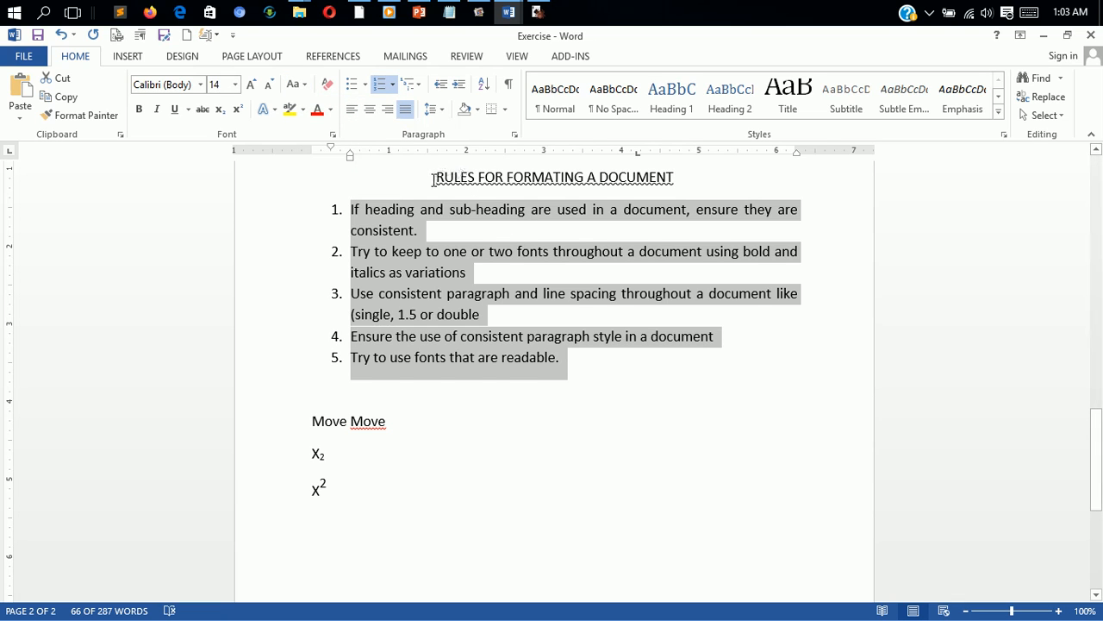
Step: Try the heading above the numbered rules in sentence case, lowercase and uppercase
drag(433, 178, 677, 179)
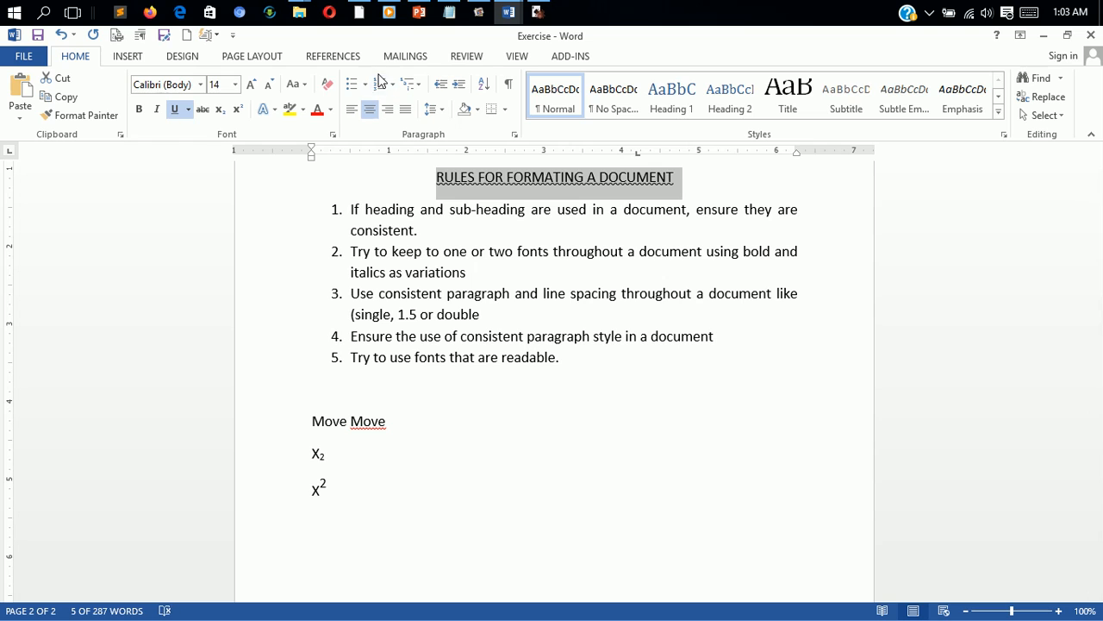
click(307, 87)
click(312, 104)
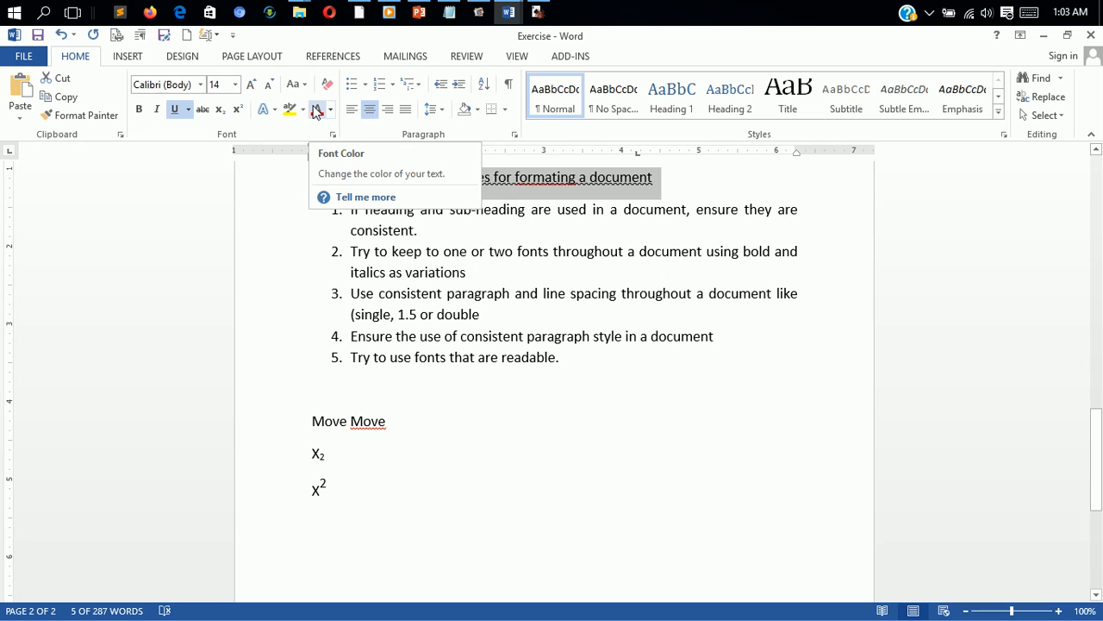
click(307, 87)
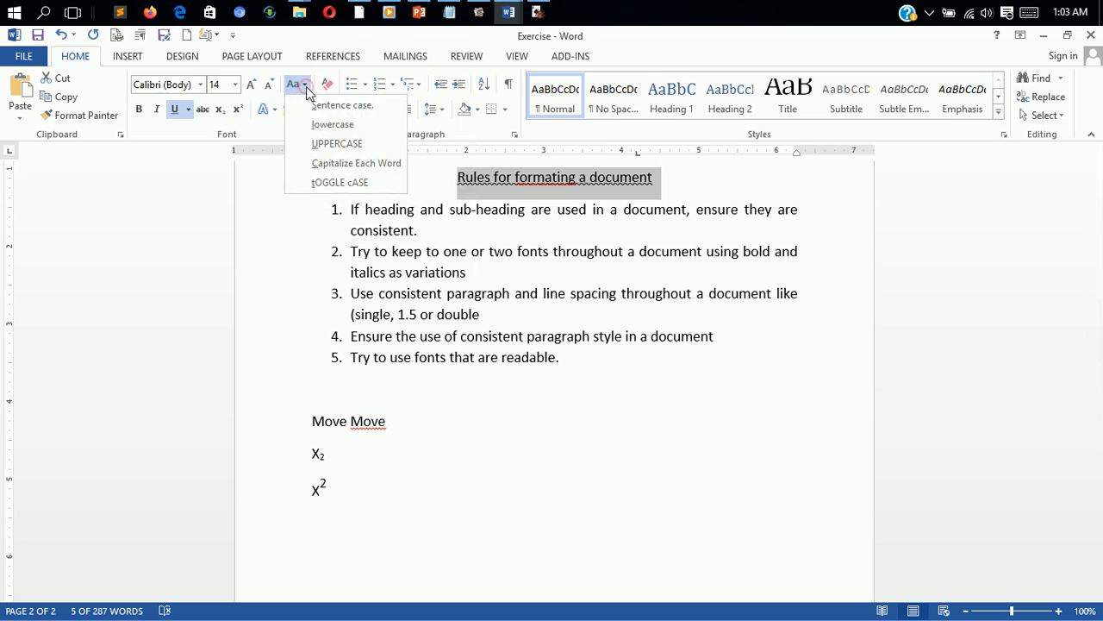
click(317, 124)
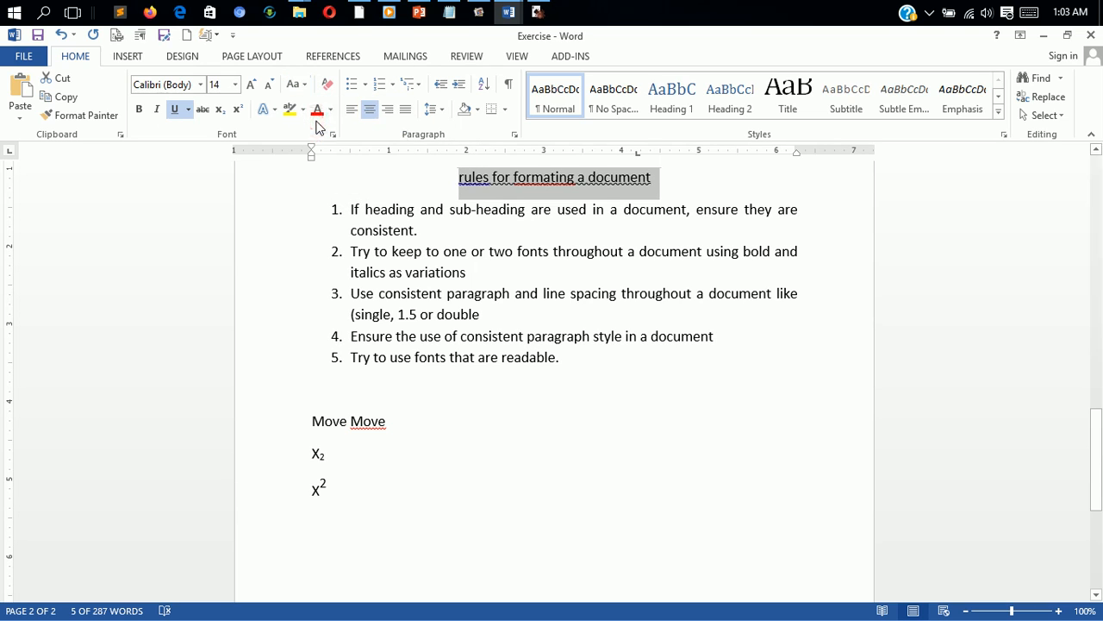
click(295, 84)
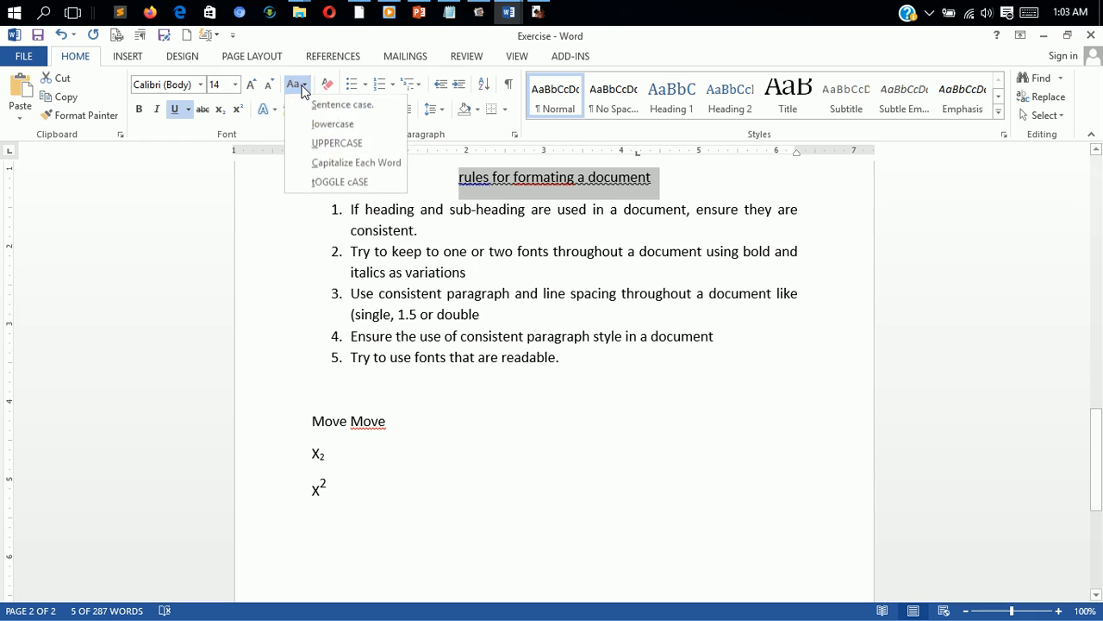
click(320, 144)
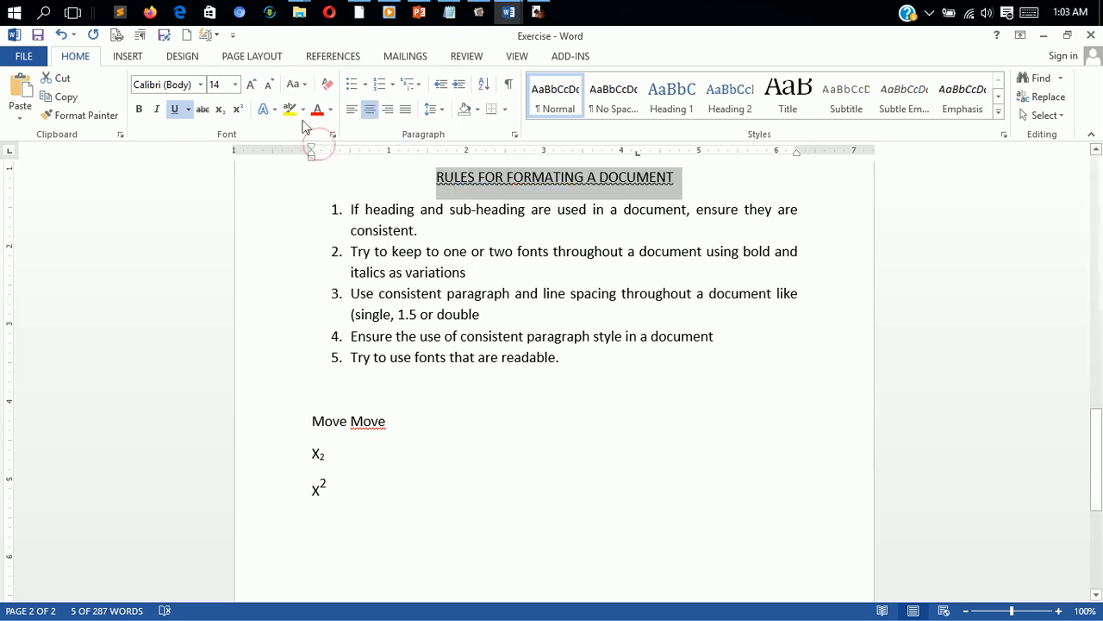
Step: Capitalize each word of the heading and correct the misspelled "Formating" to "Formatting"
click(296, 84)
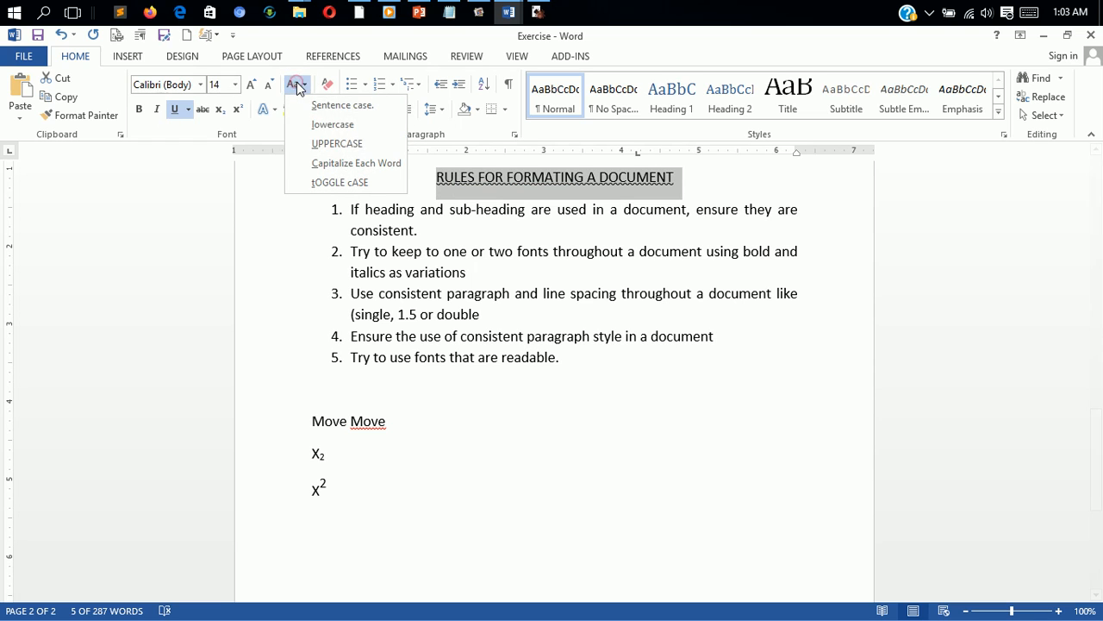
click(316, 163)
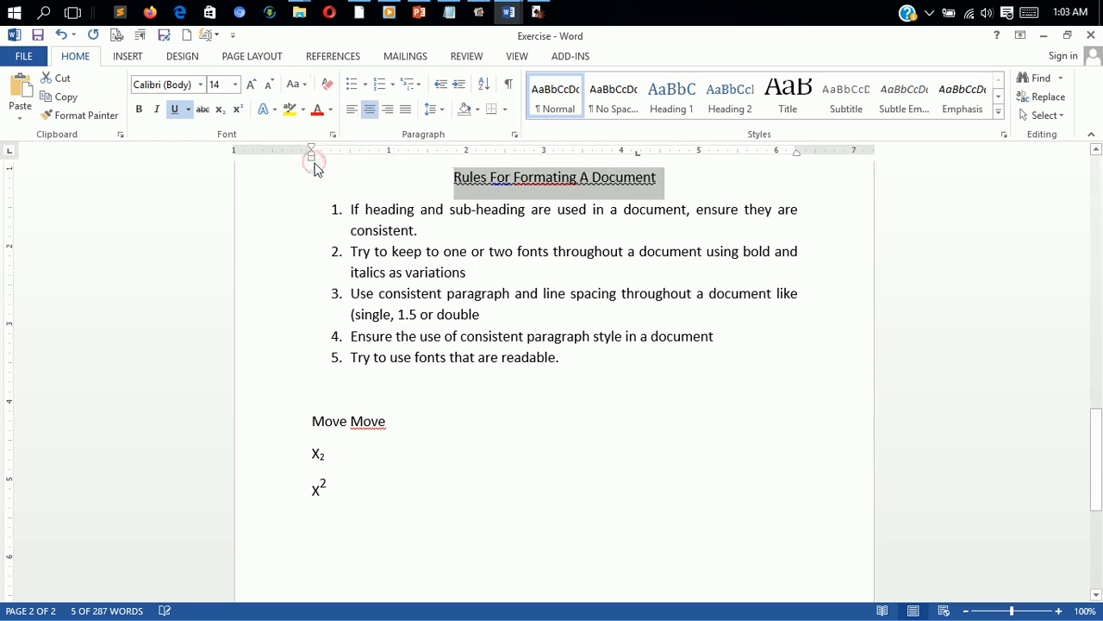
right_click(540, 178)
key(Escape)
click(536, 178)
right_click(538, 180)
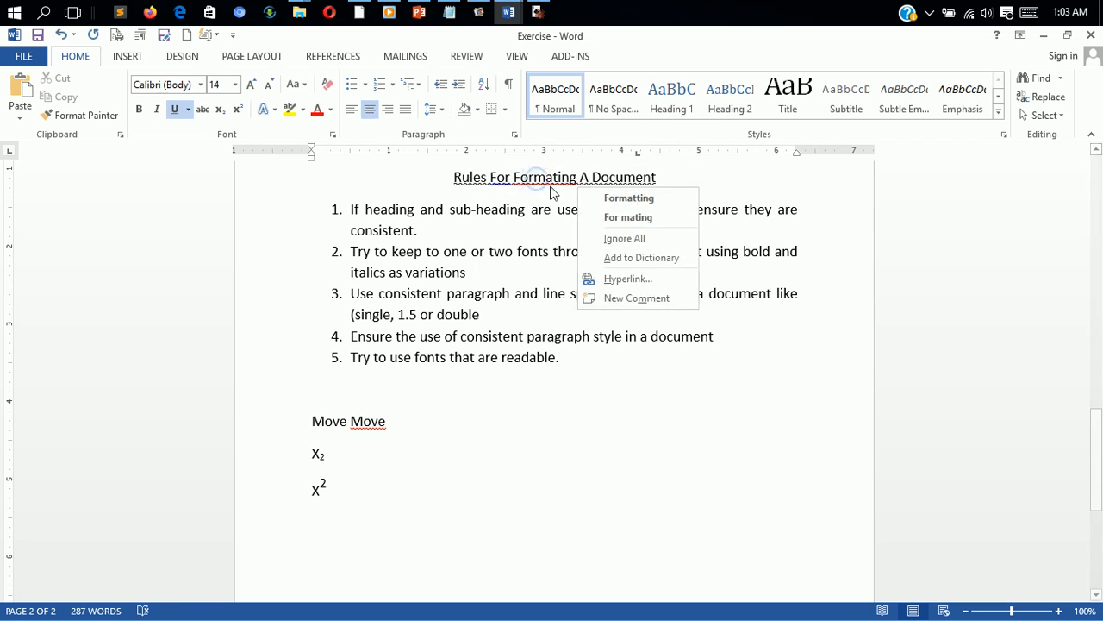
click(628, 197)
Step: Apply toggle case to the whole heading
drag(691, 170, 449, 177)
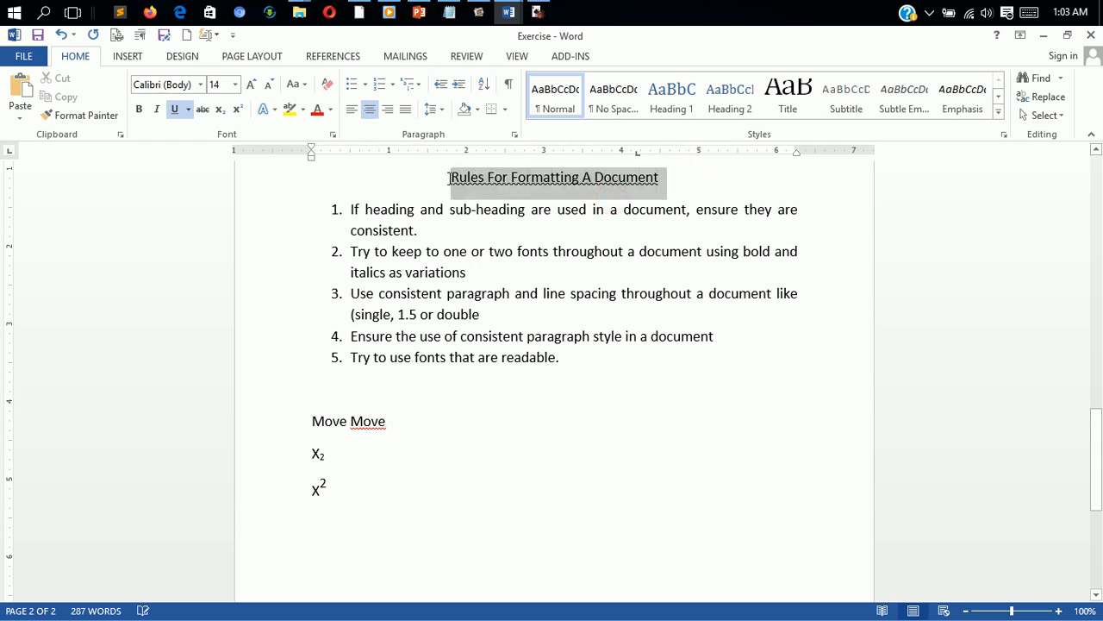
click(306, 88)
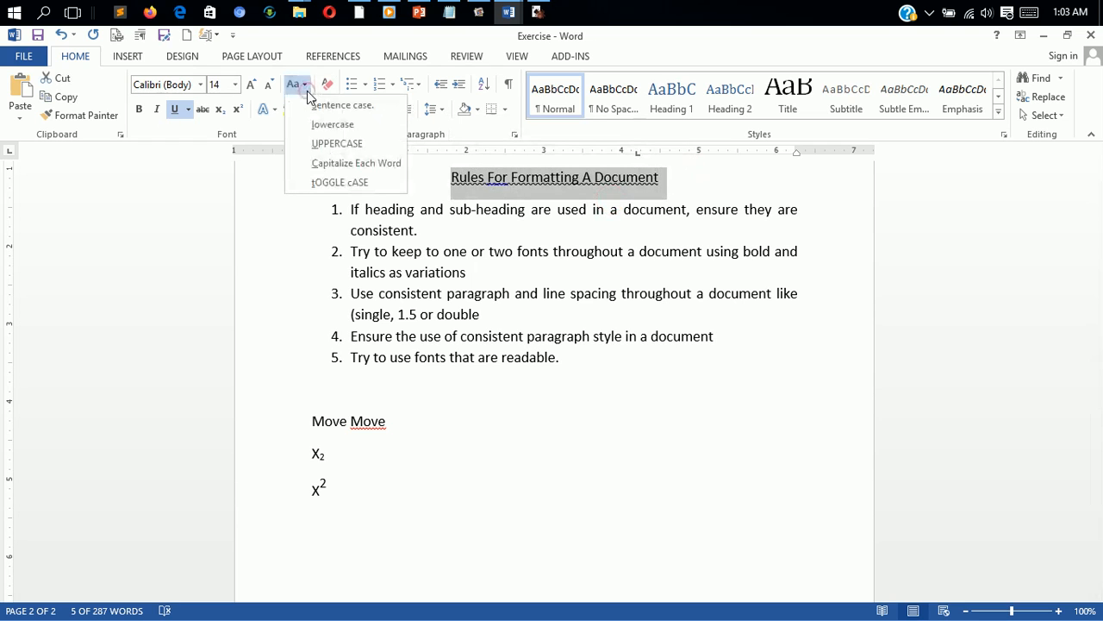
click(335, 182)
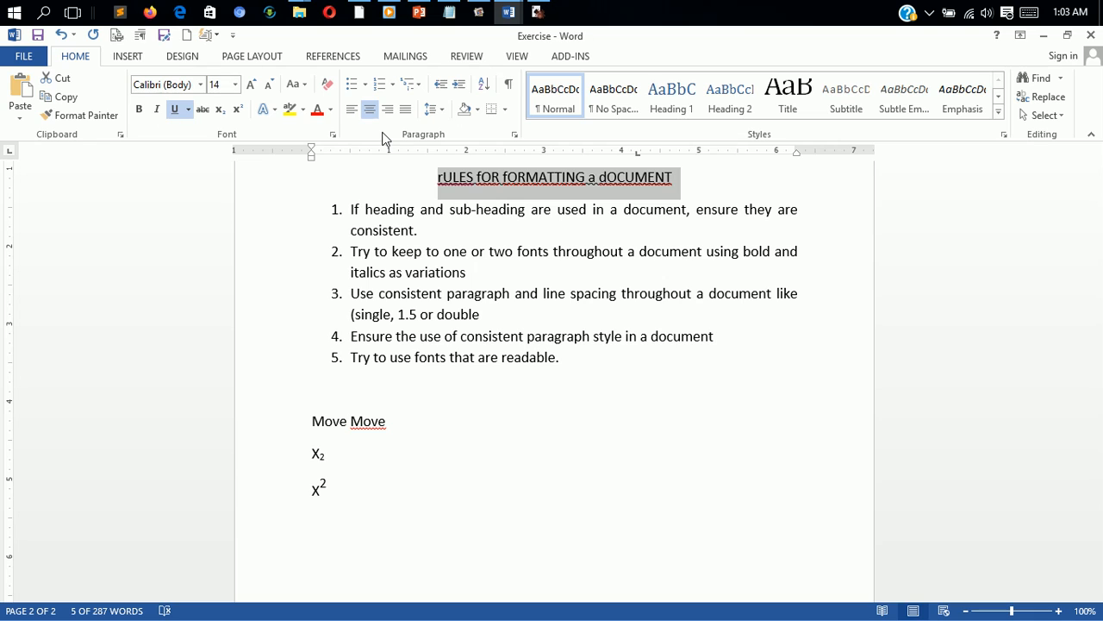
Step: Apply the white-filled, red-outlined text effect to the heading and highlight it in yellow
click(275, 110)
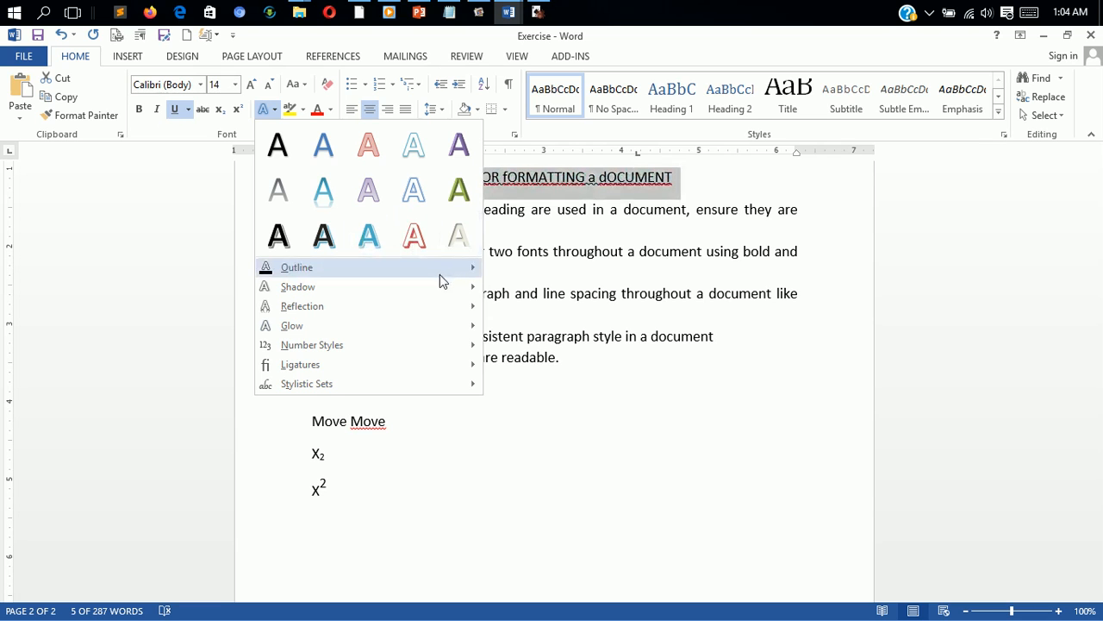
mouse_move(440, 282)
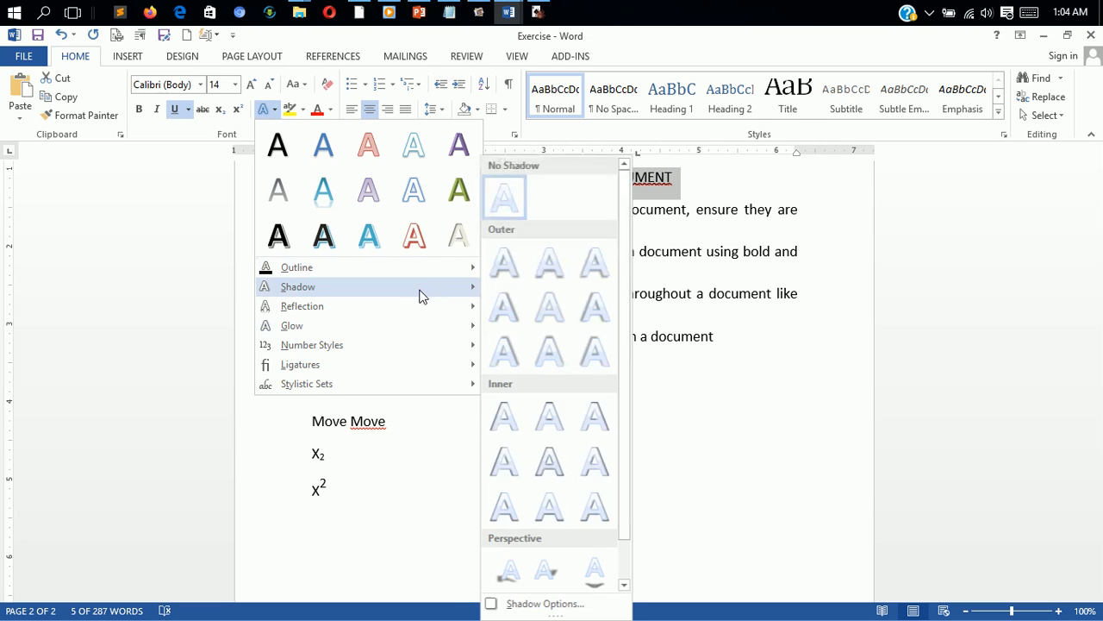
mouse_move(424, 311)
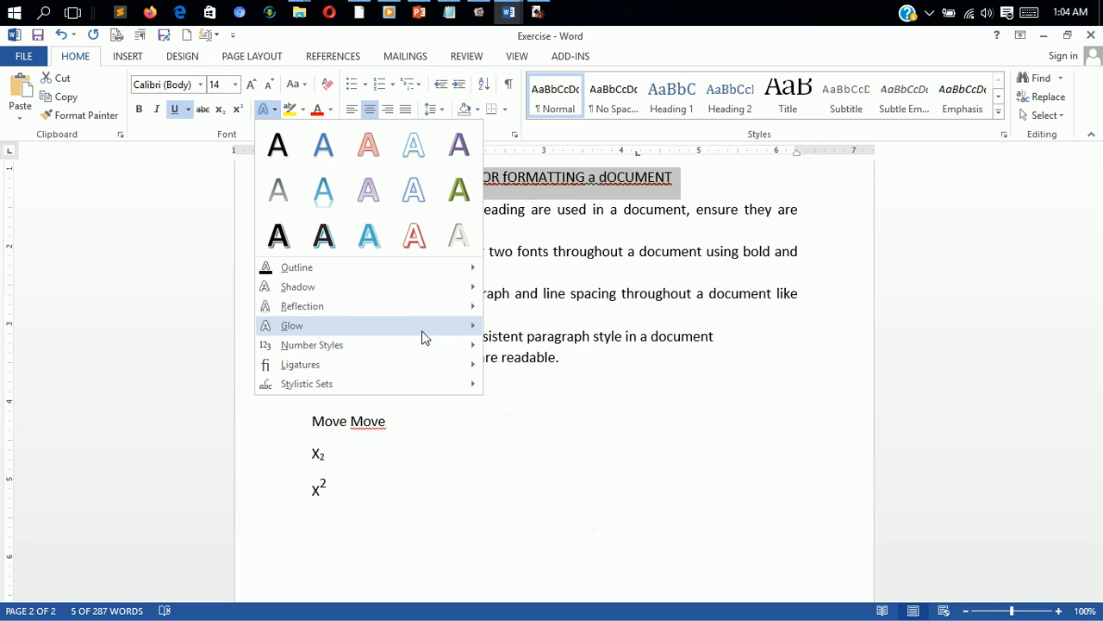
mouse_move(411, 354)
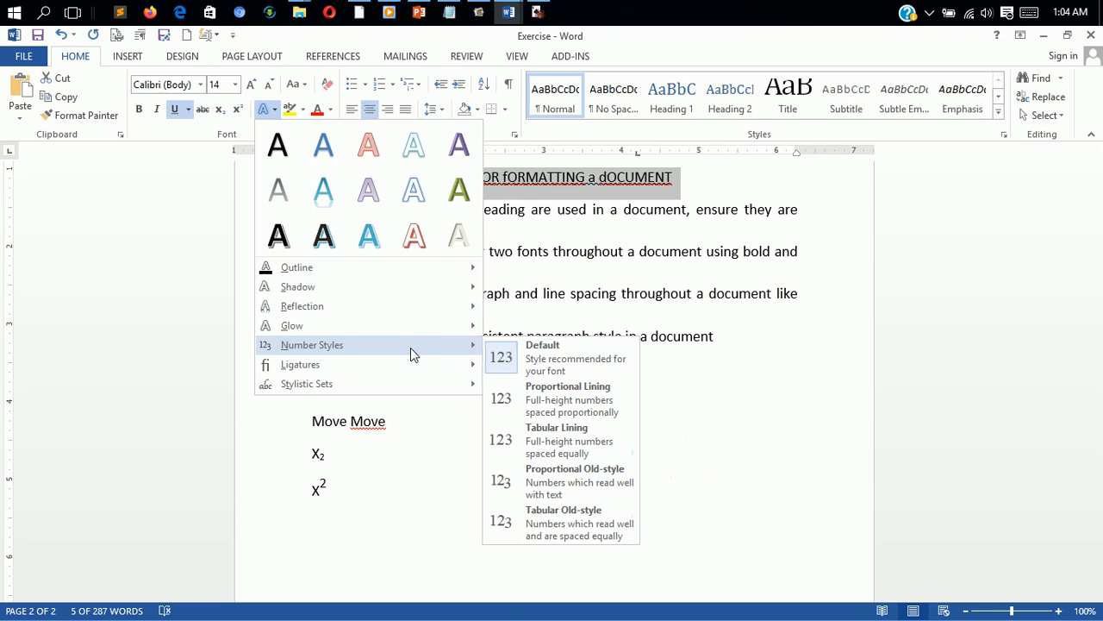
mouse_move(407, 373)
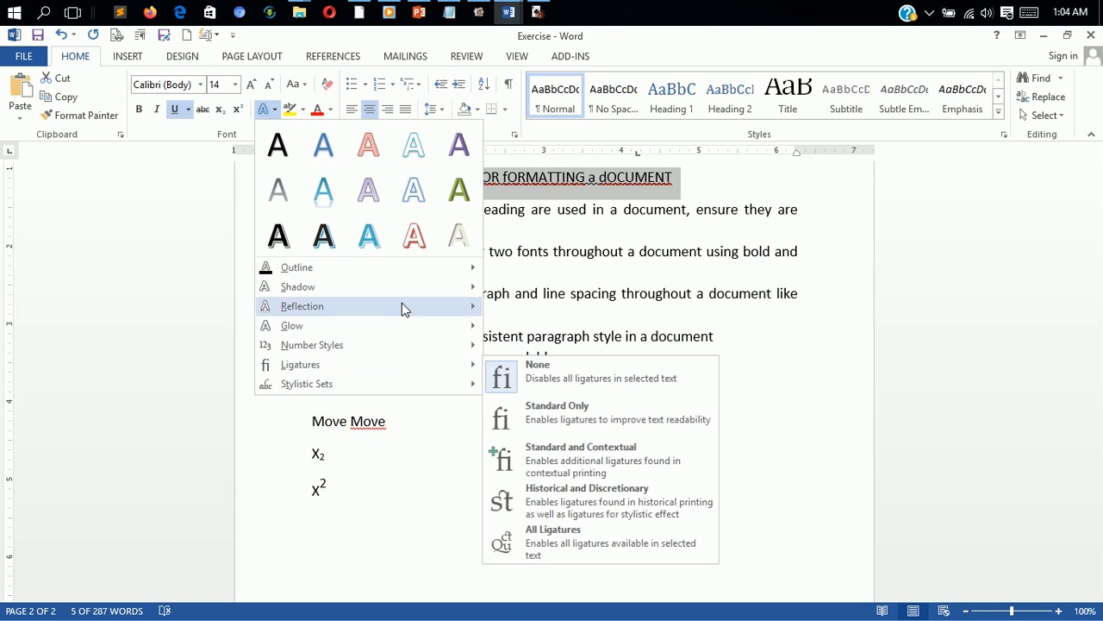
click(414, 235)
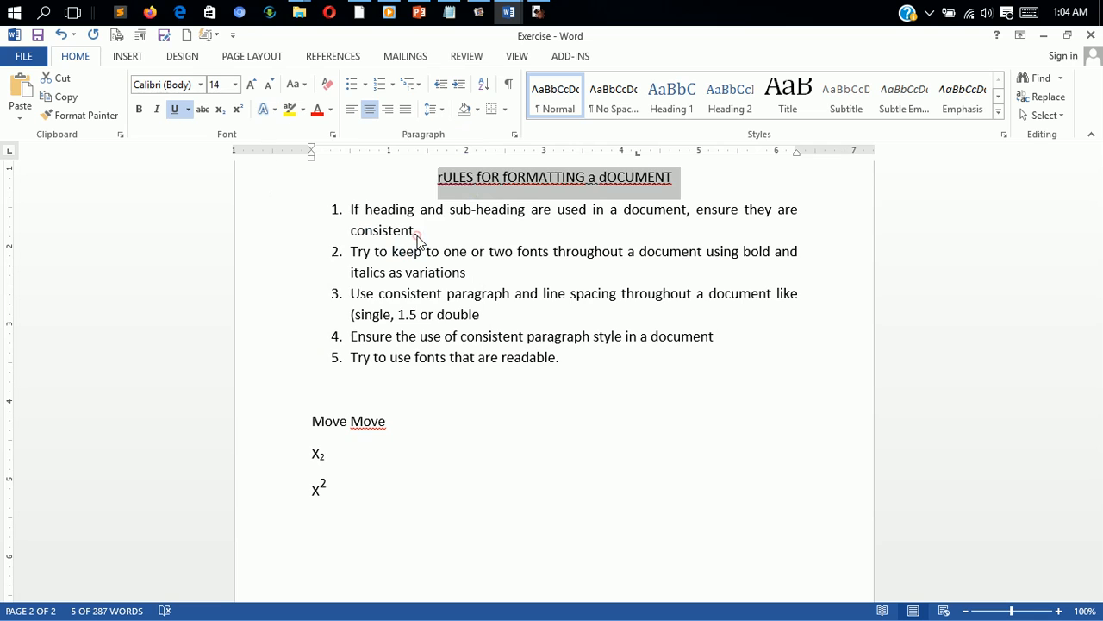
click(303, 110)
click(294, 135)
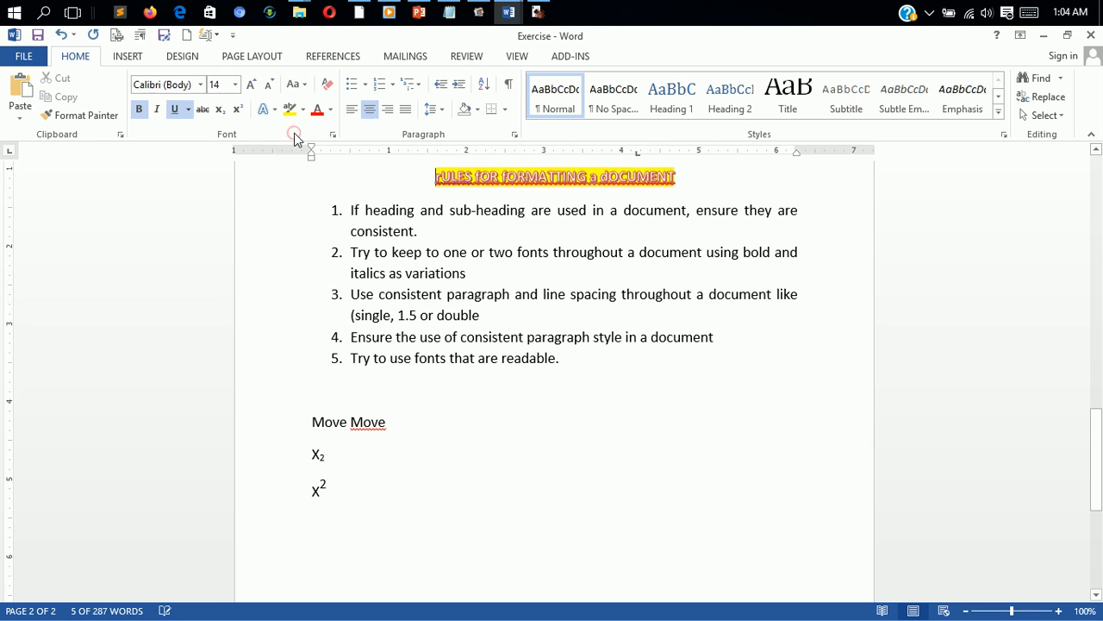
Step: Highlight the heading and the second numbered rule in bright green
click(303, 109)
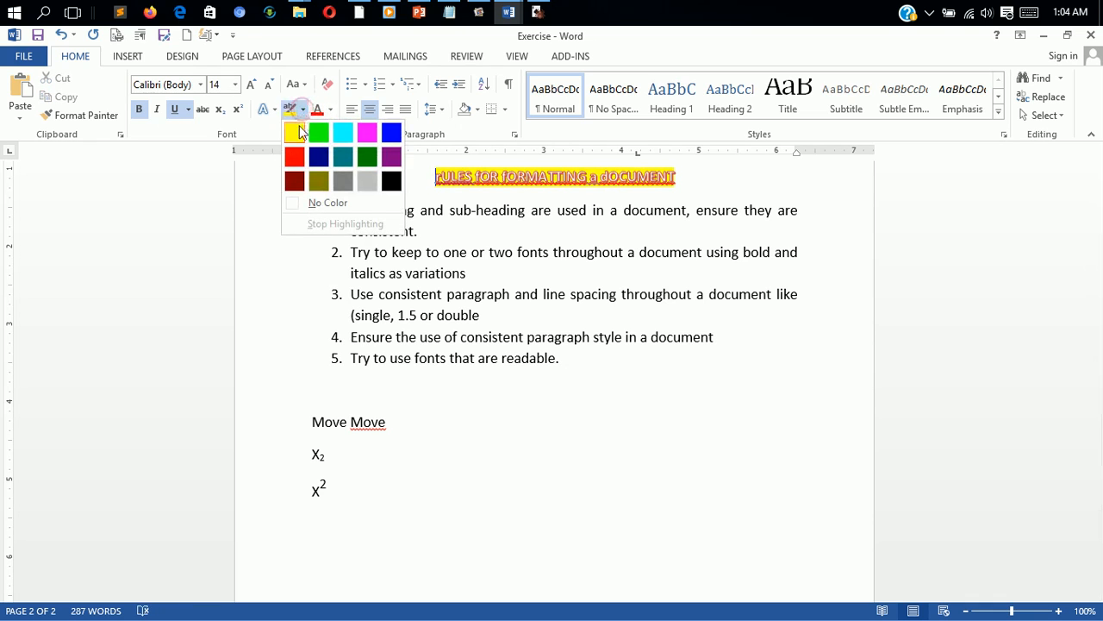
click(318, 134)
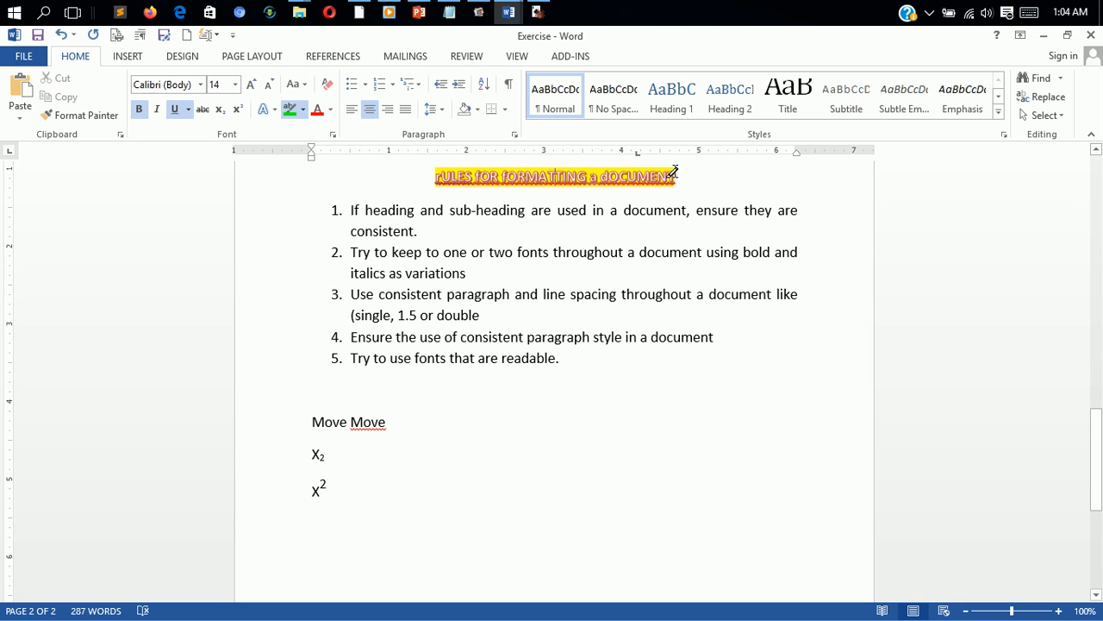
drag(677, 173, 435, 176)
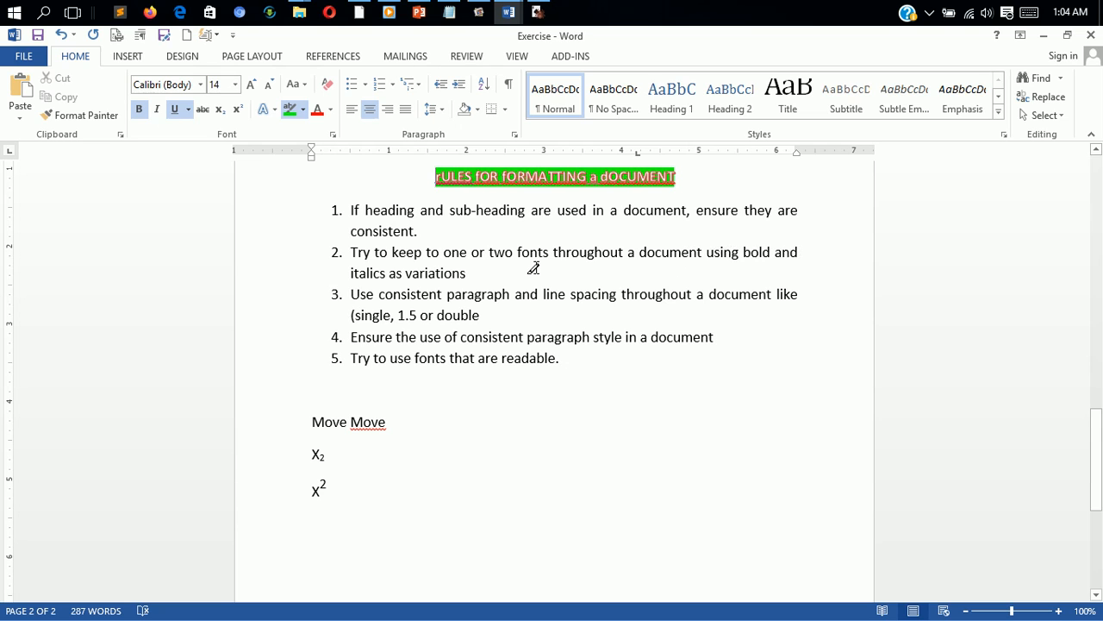
drag(470, 273, 345, 254)
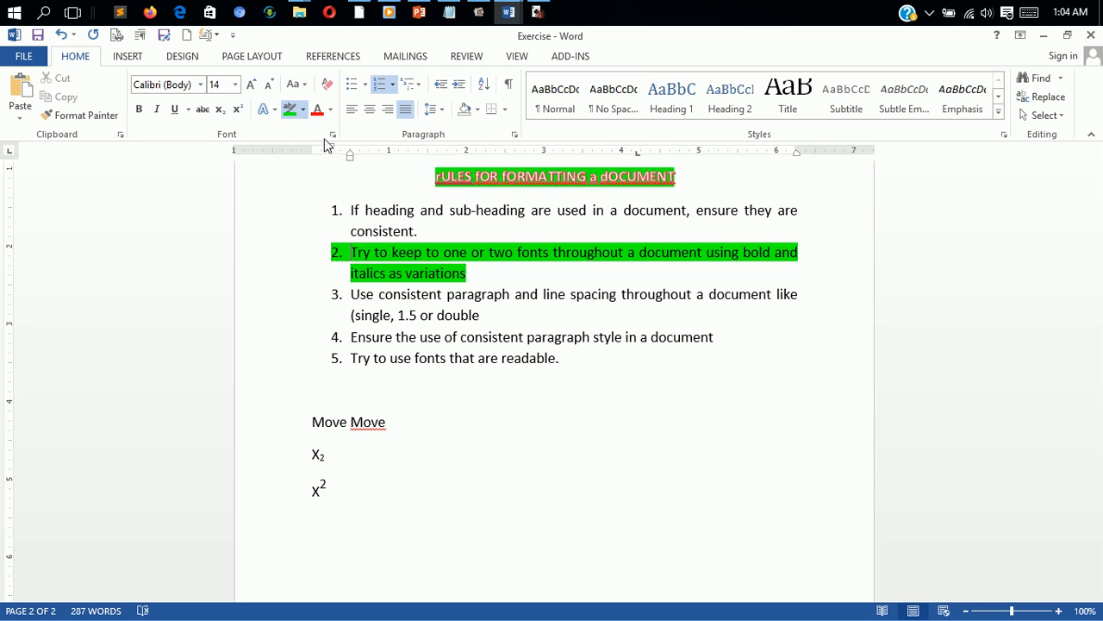
Step: Change the font color of the second numbered rule to red
click(333, 115)
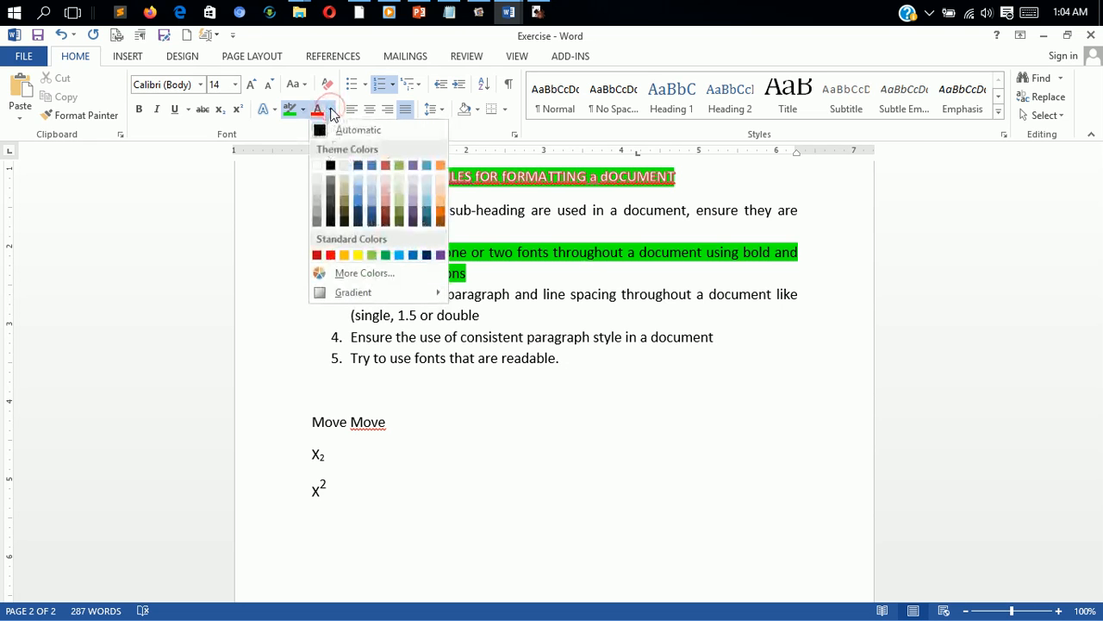
click(320, 117)
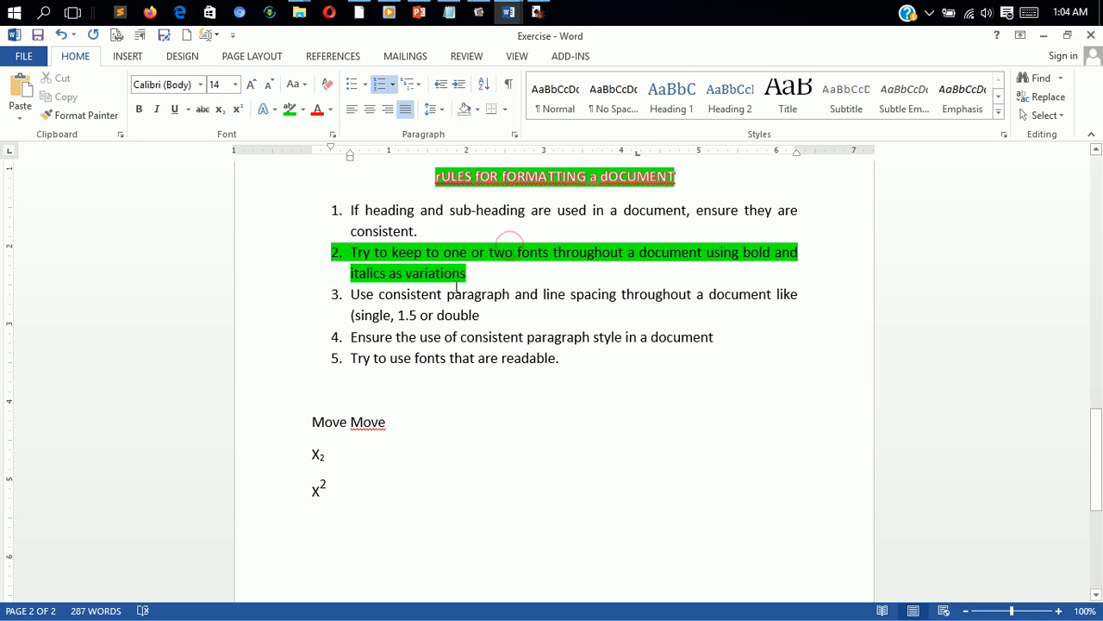
drag(470, 273, 351, 251)
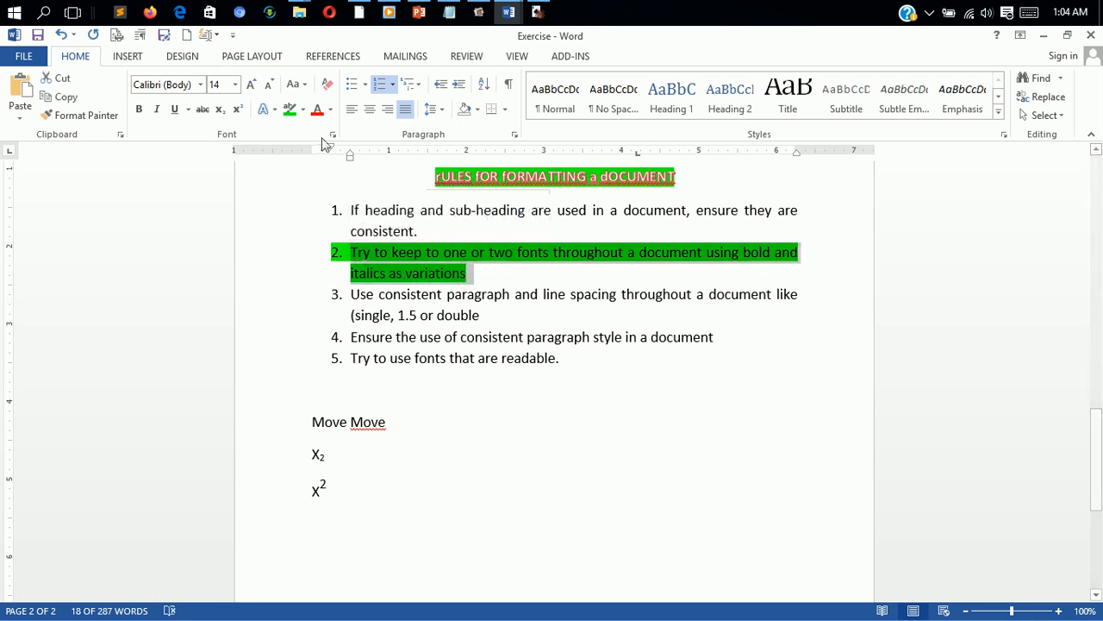
click(316, 109)
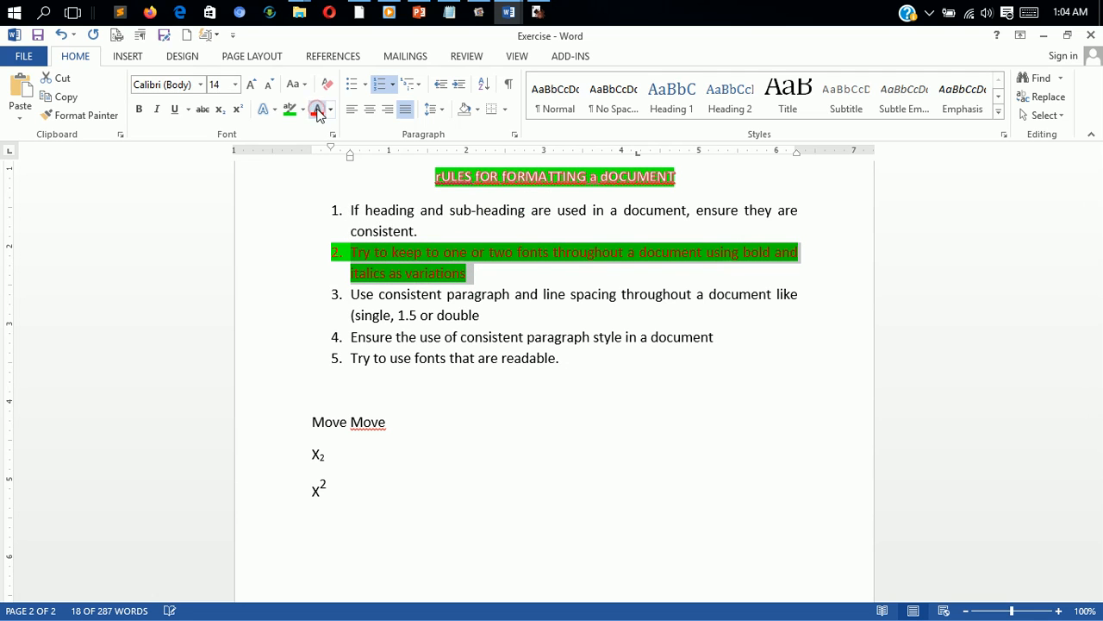
click(532, 280)
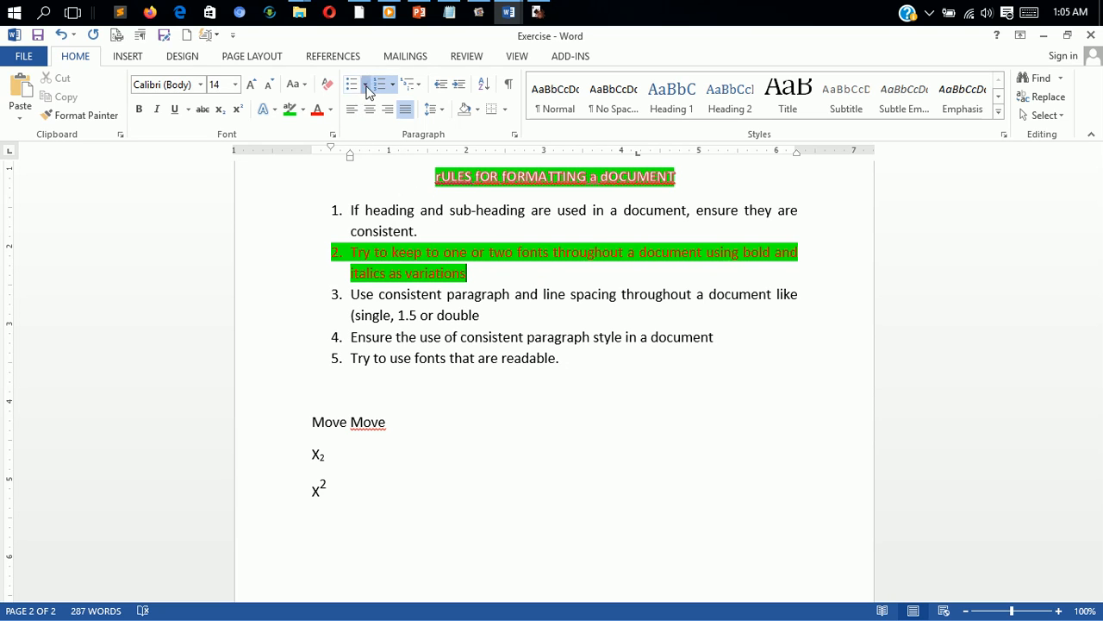
Step: Preview bullet and numbering styles for the rules list and view the Define New Number Format settings, leaving the list unchanged
click(366, 85)
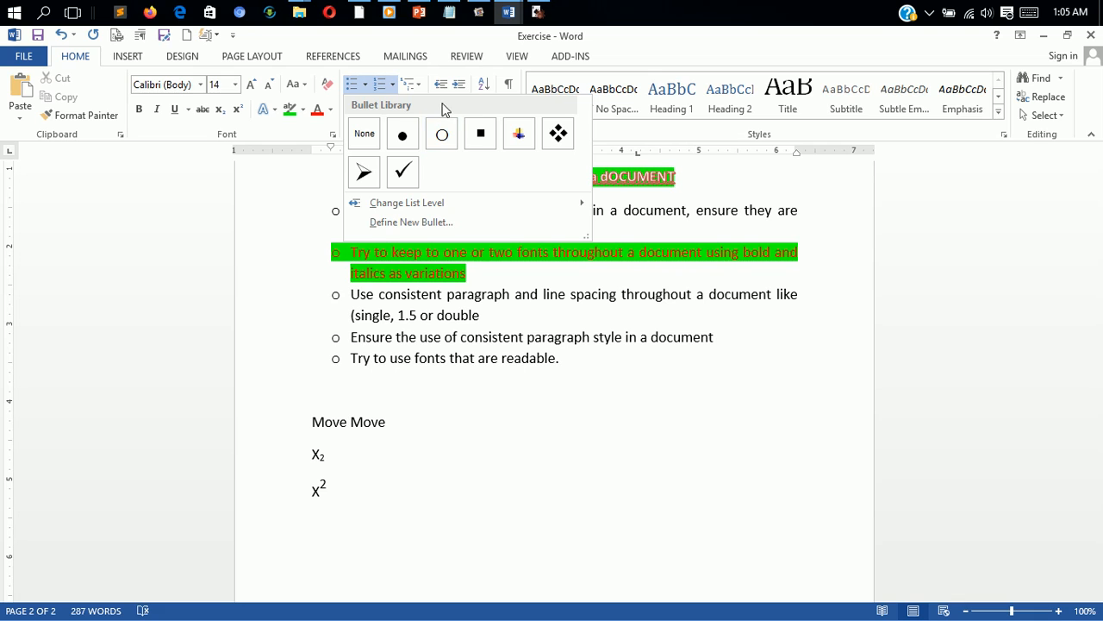
click(393, 84)
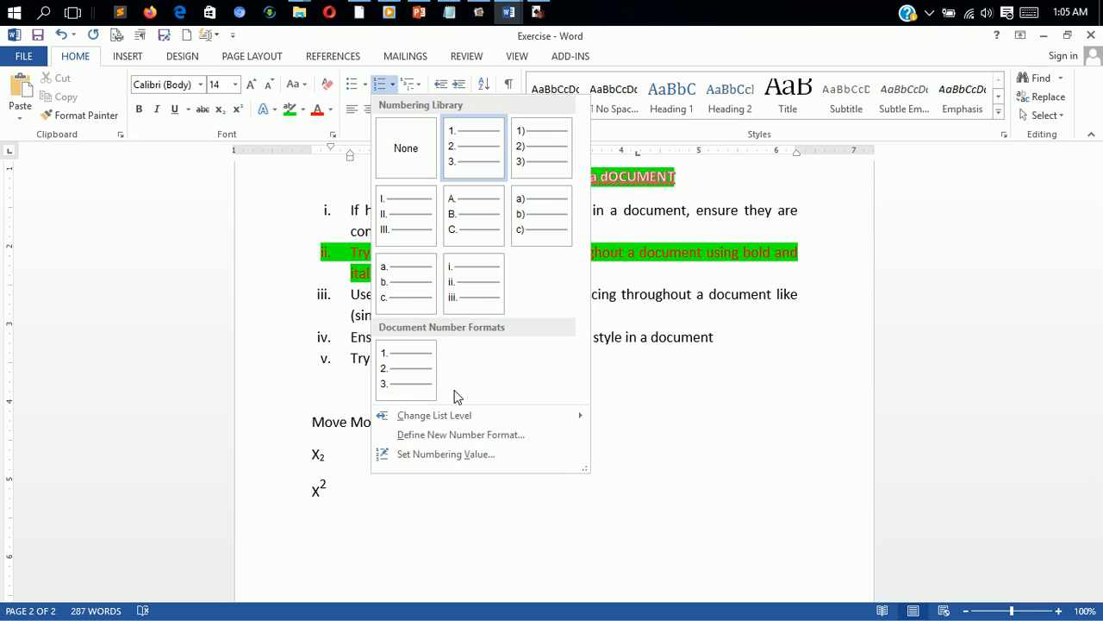
mouse_move(455, 421)
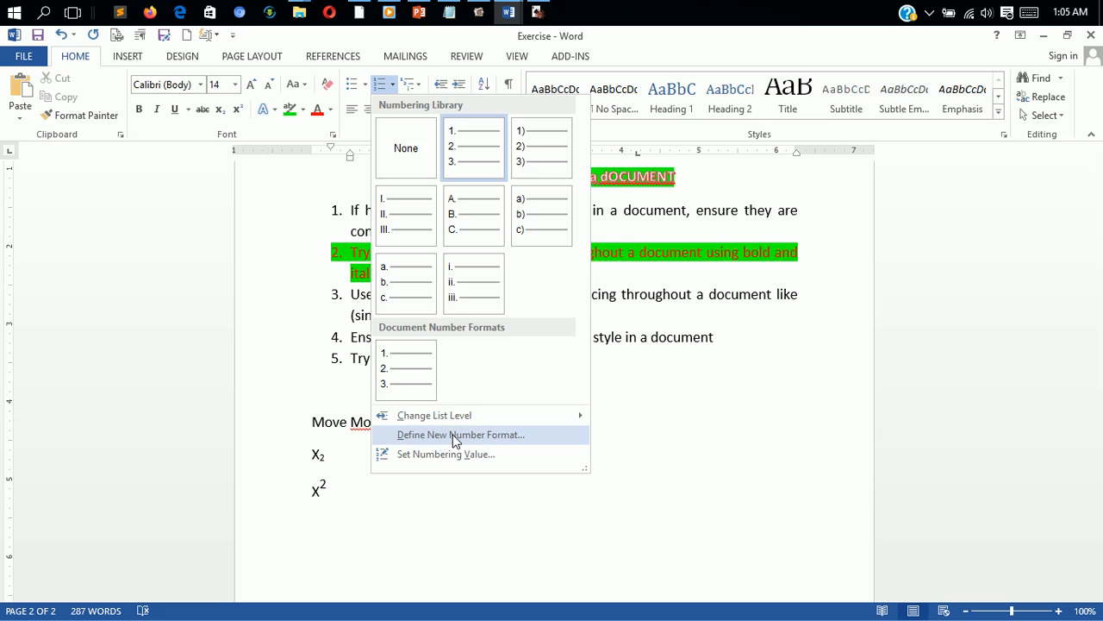
click(455, 435)
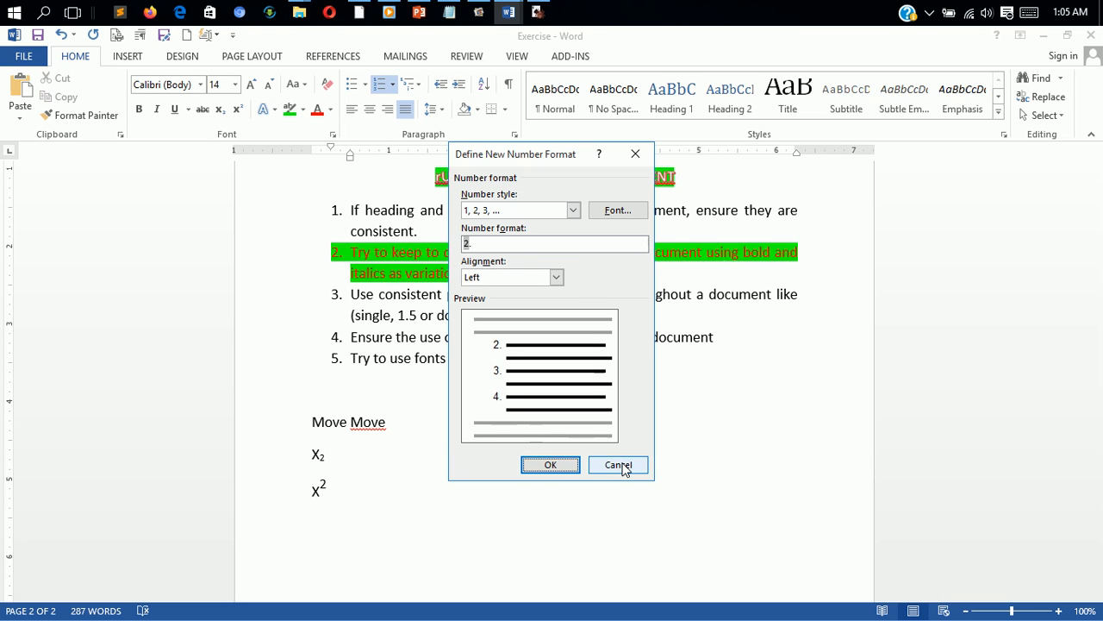
click(622, 465)
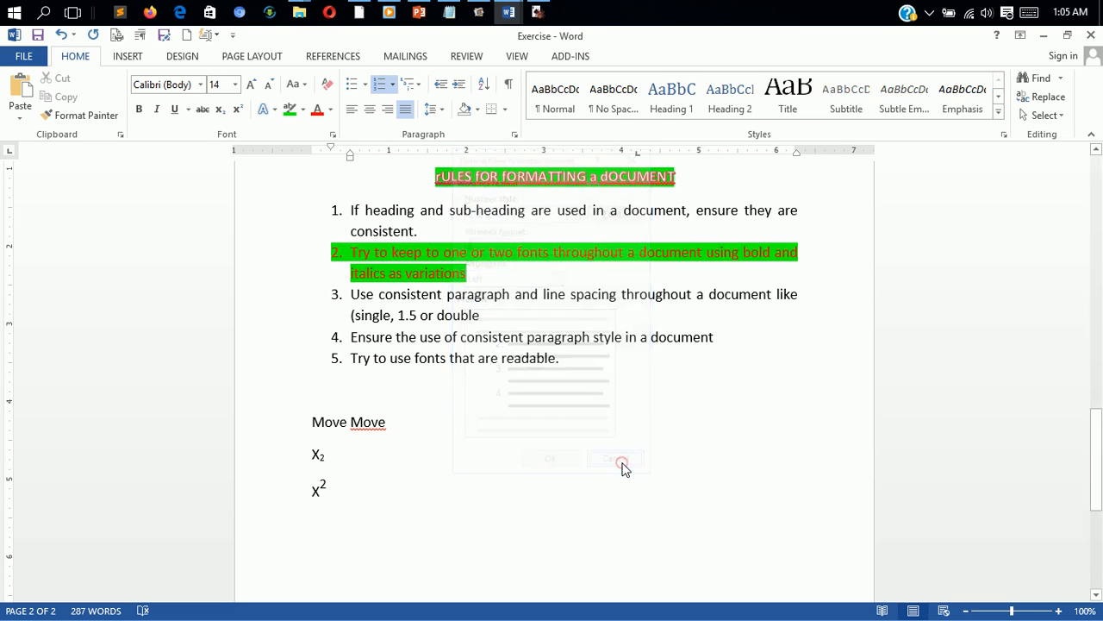
Step: Review the numbering value options for starting a new list or continuing from the previous list, and close them without applying
click(392, 85)
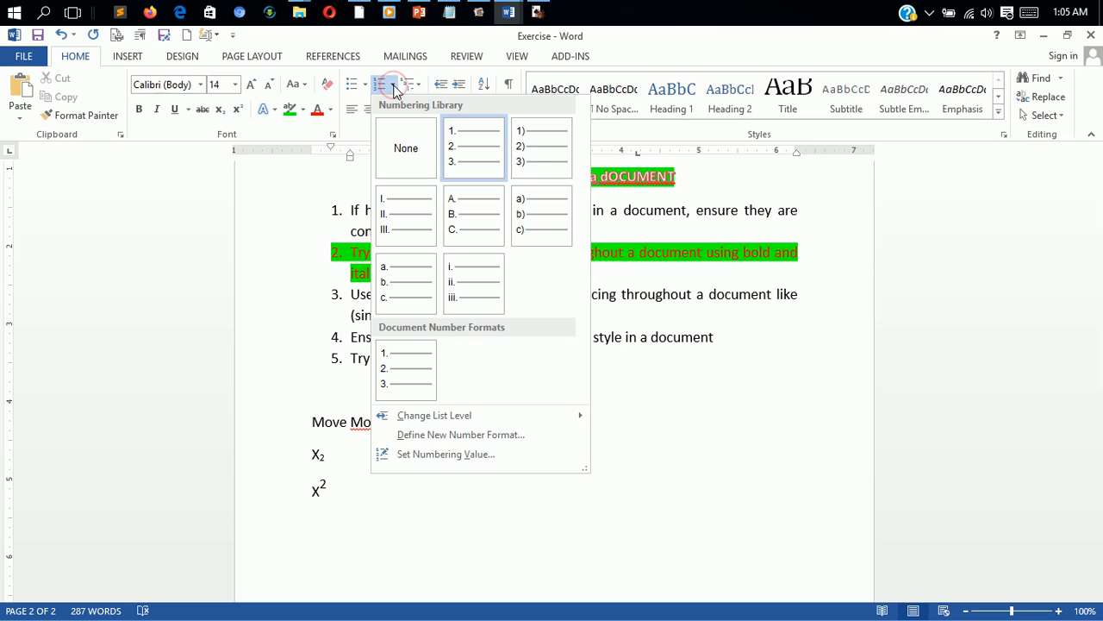
click(464, 463)
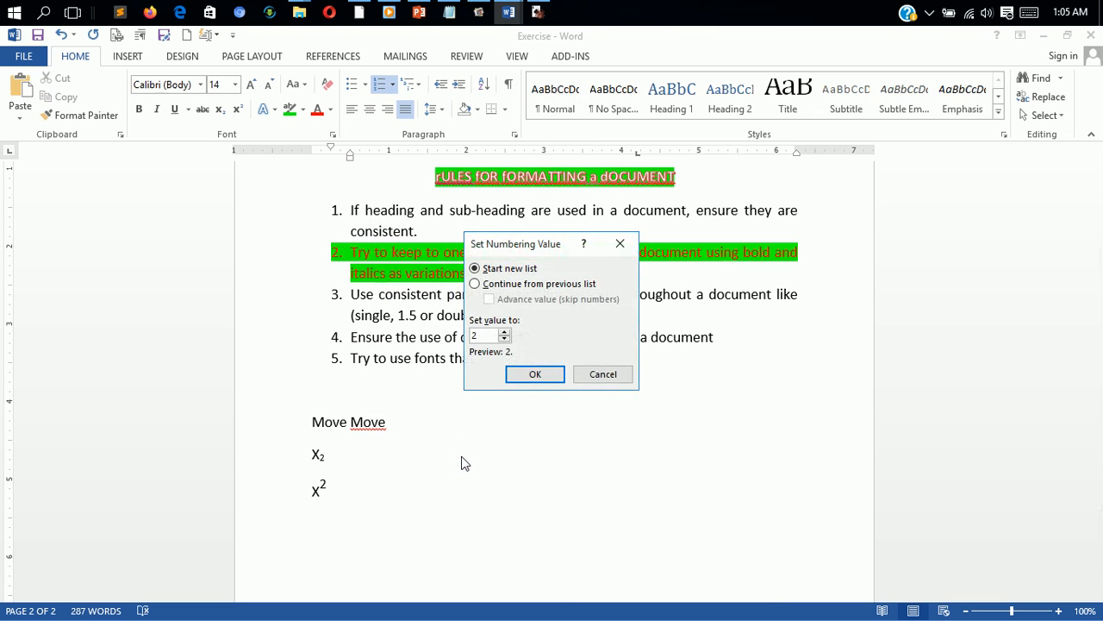
click(523, 284)
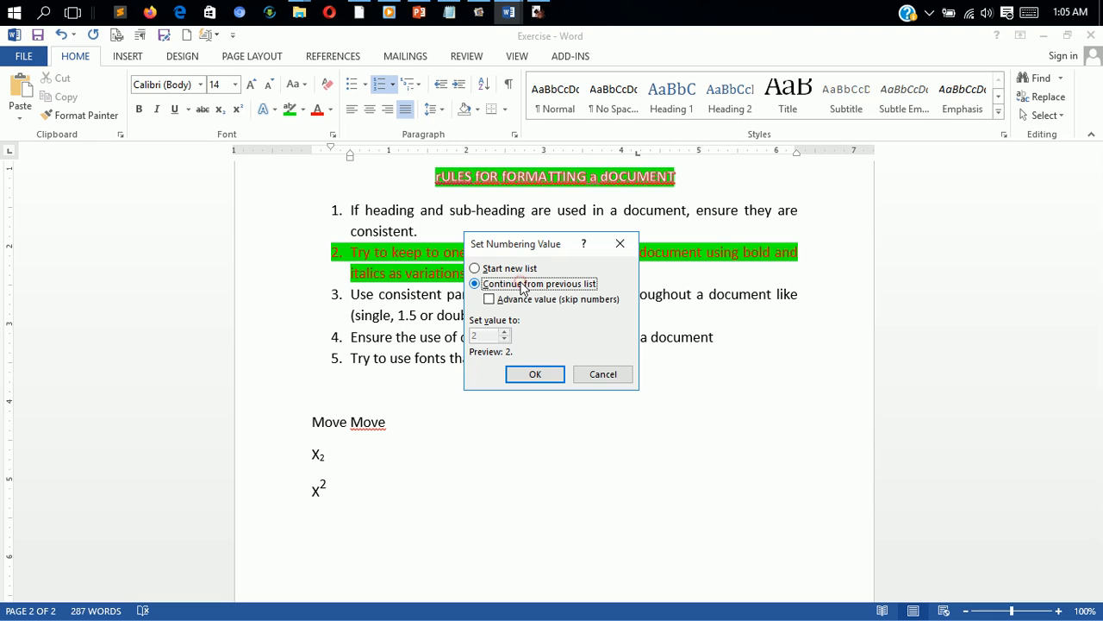
click(512, 269)
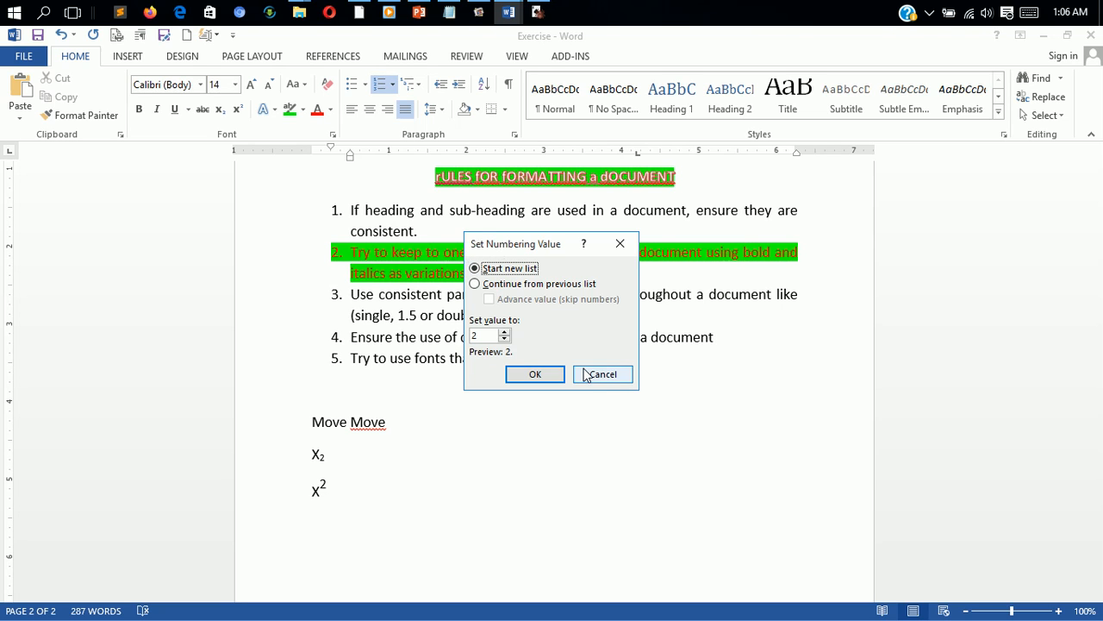
click(601, 387)
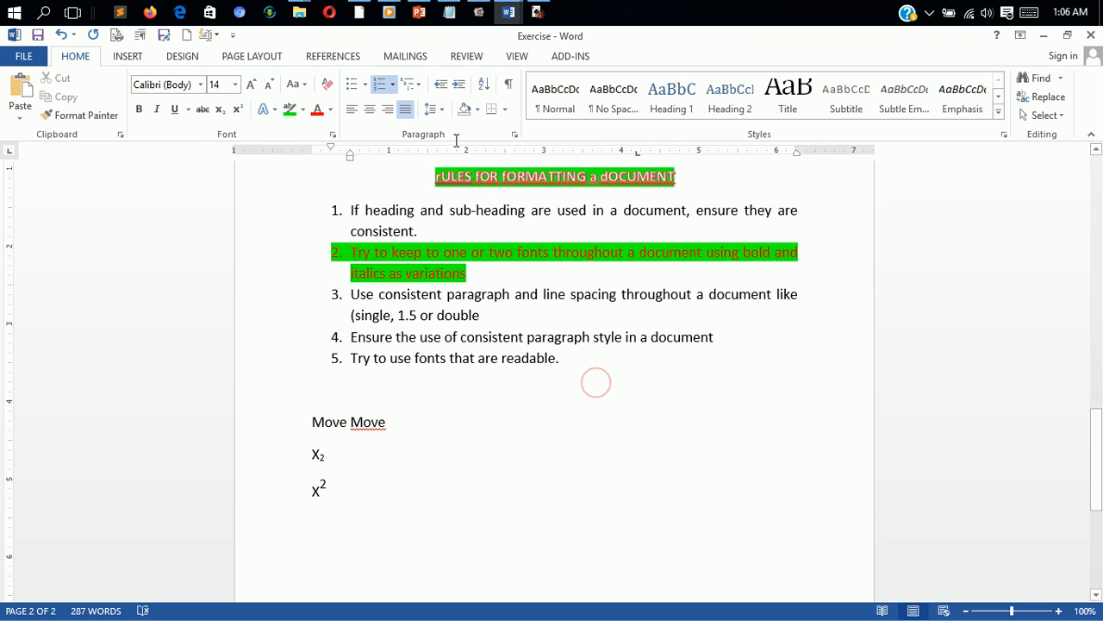
Step: Remove the space after the second rule's paragraph and apply the Article/Section heading multilevel list style to the rules
click(443, 110)
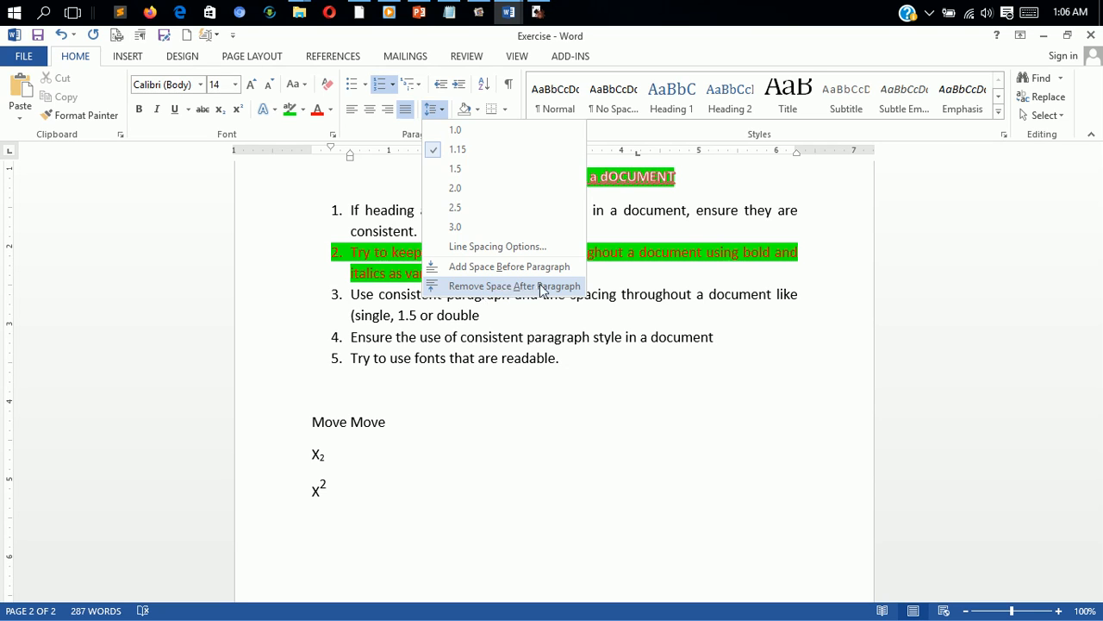
click(518, 287)
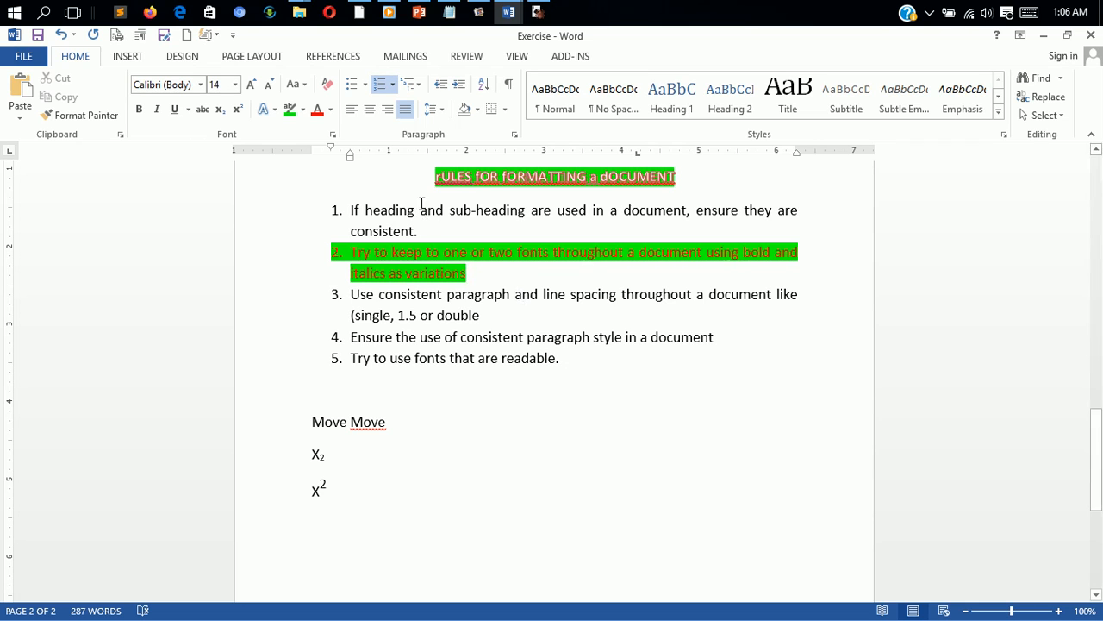
click(419, 89)
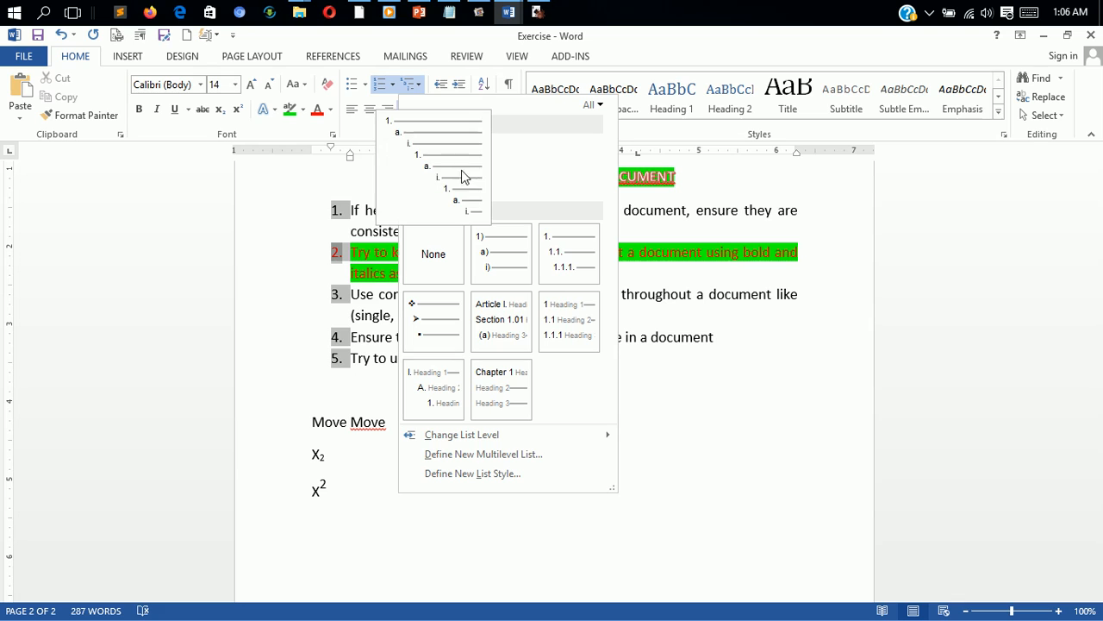
mouse_move(499, 237)
mouse_move(514, 336)
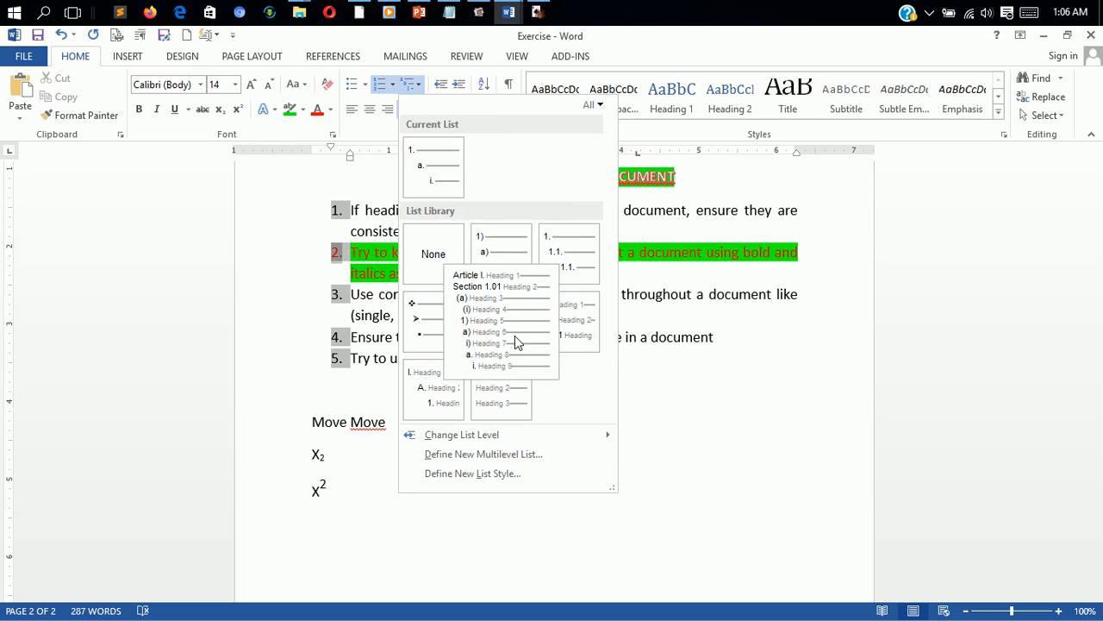
click(511, 353)
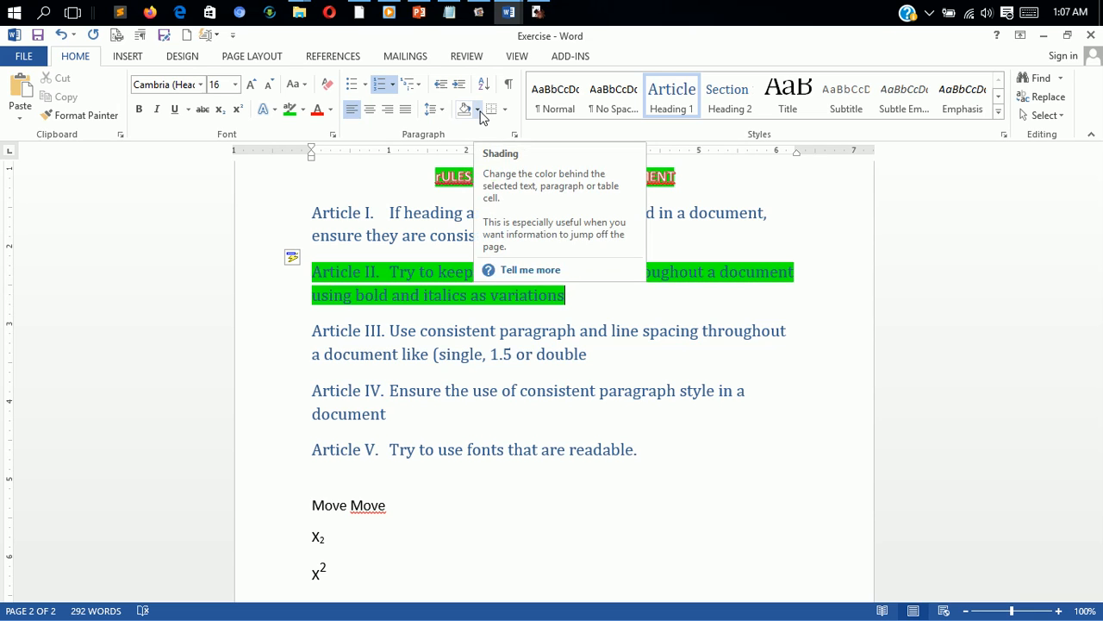
Step: Shade the Article II paragraph dark orange, and apply the same shading to Articles III to V
click(478, 110)
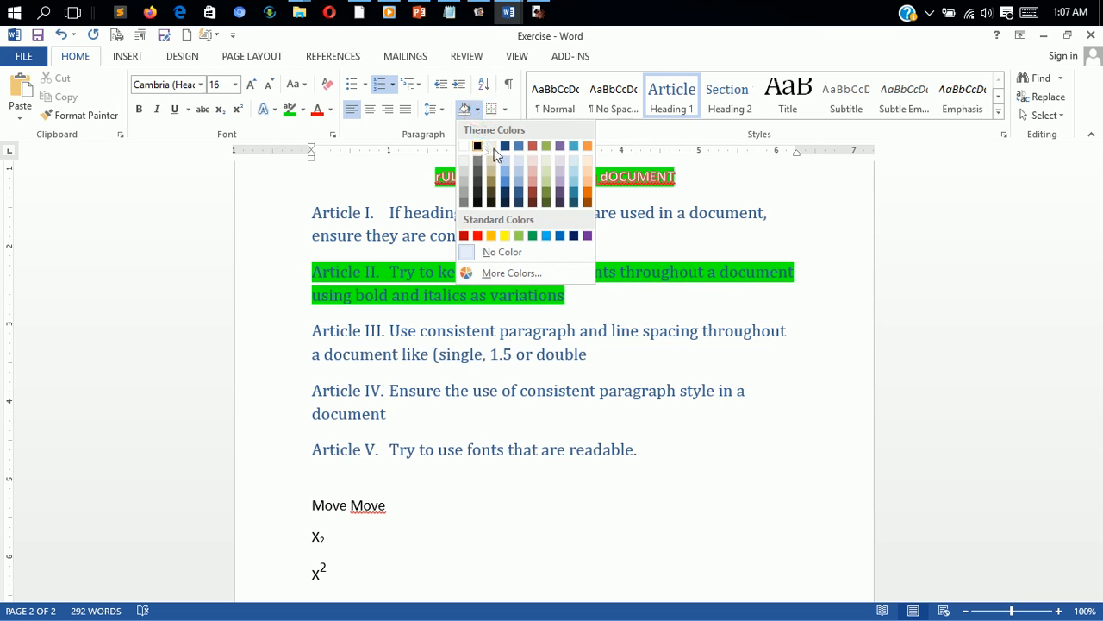
click(588, 191)
click(591, 376)
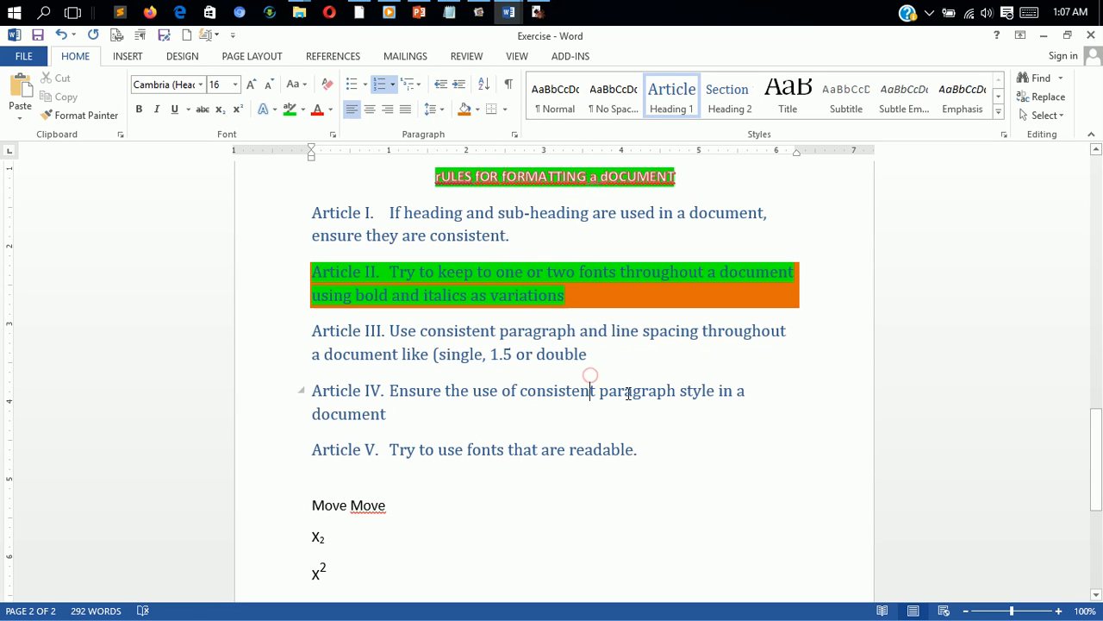
drag(657, 465, 327, 327)
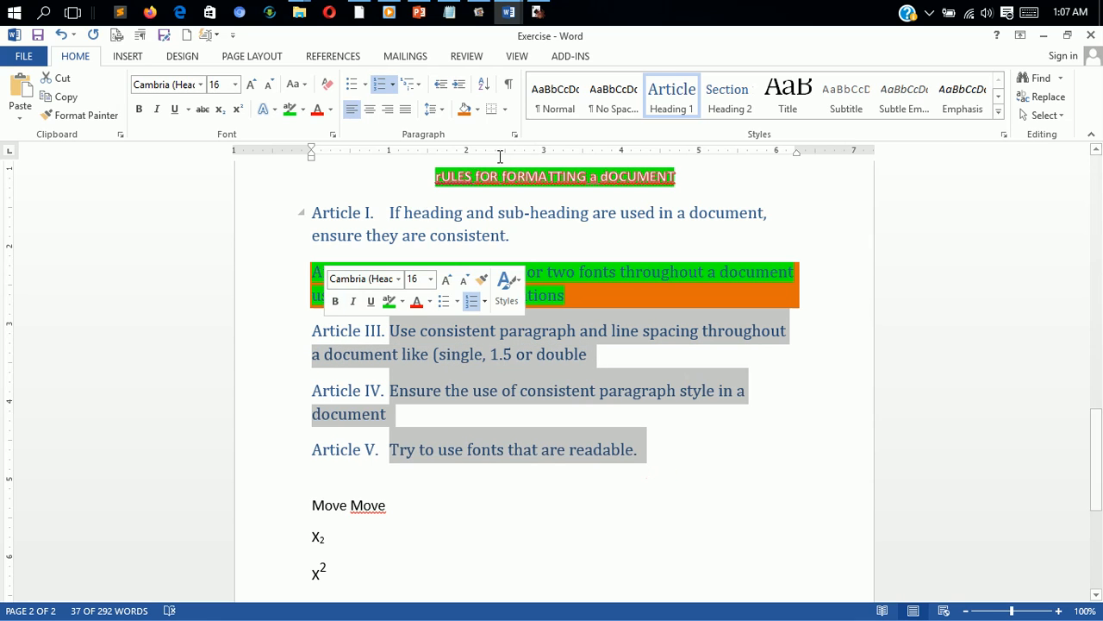
click(464, 108)
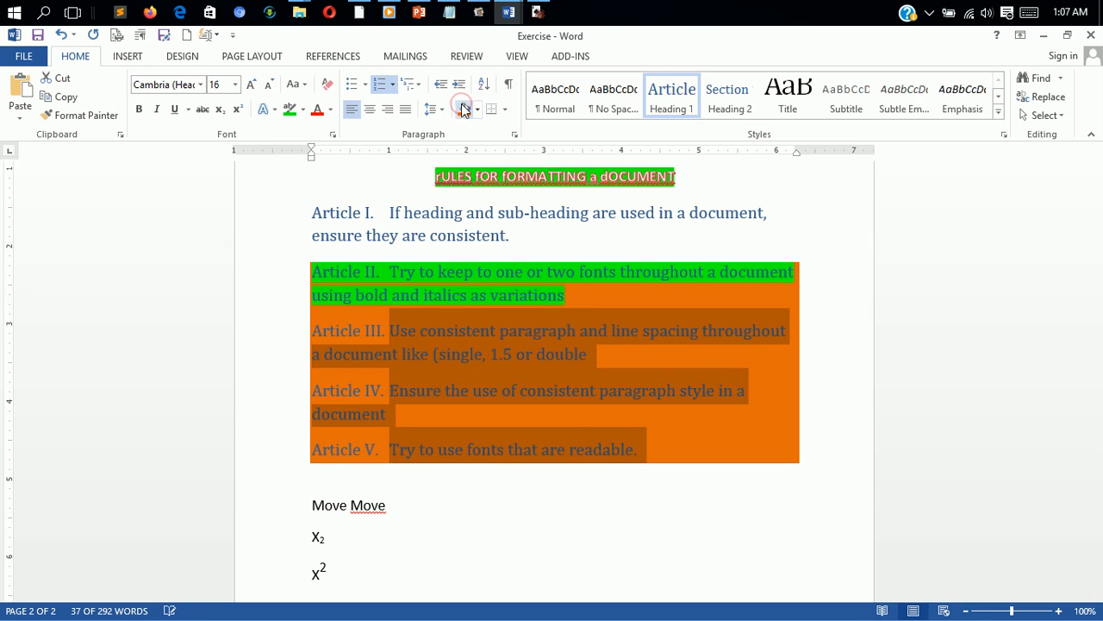
Step: Add a bottom border to the orange-shaded rules with the insertion point in Article IV
click(574, 415)
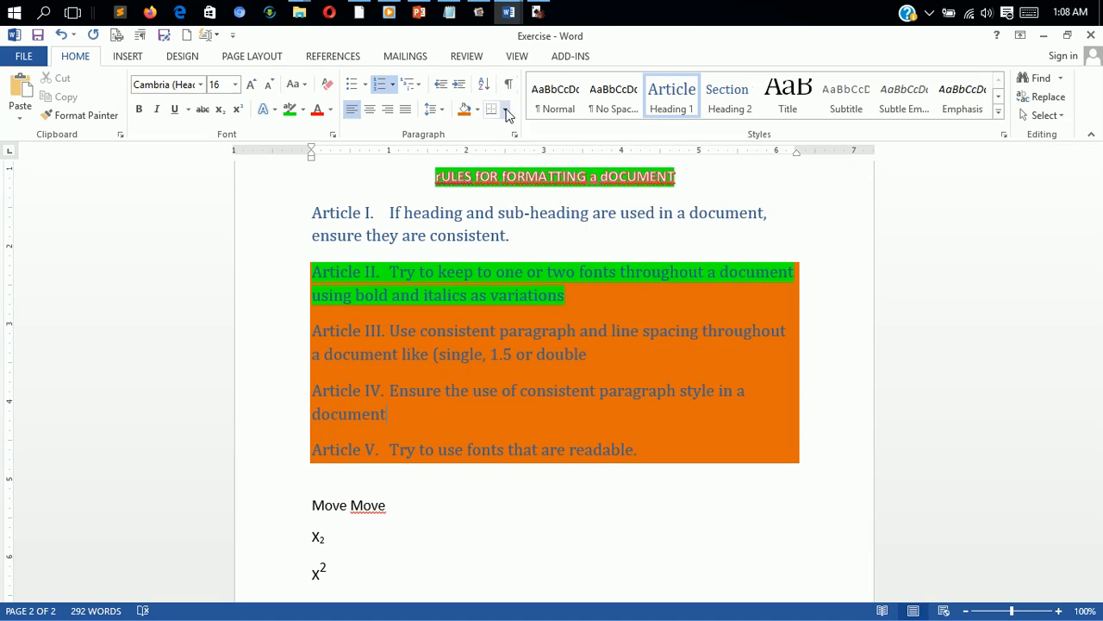
click(506, 113)
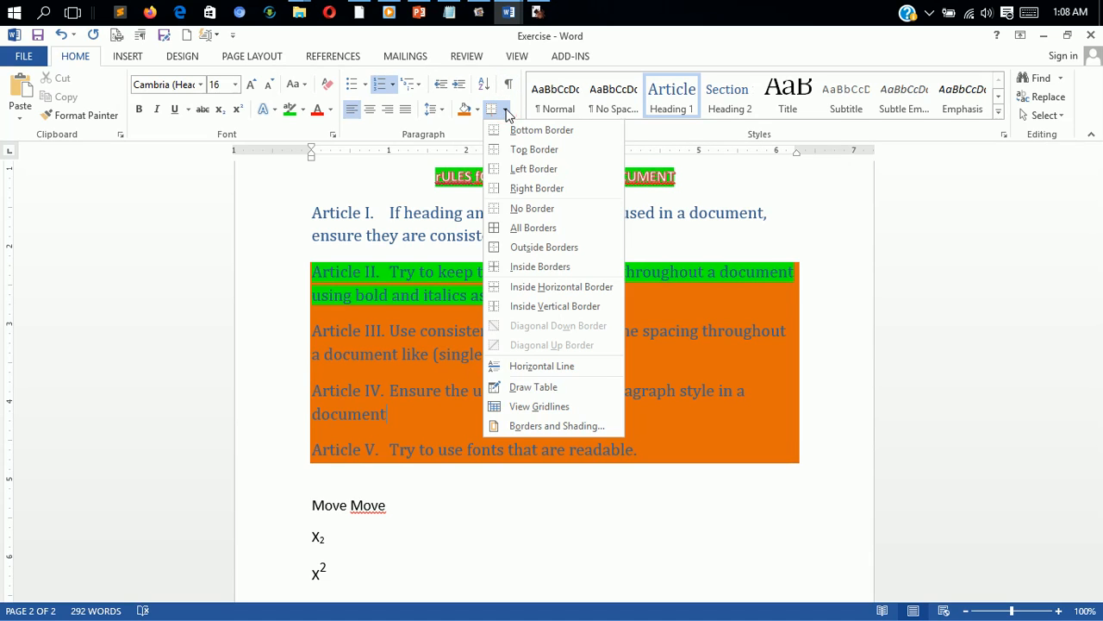
click(517, 130)
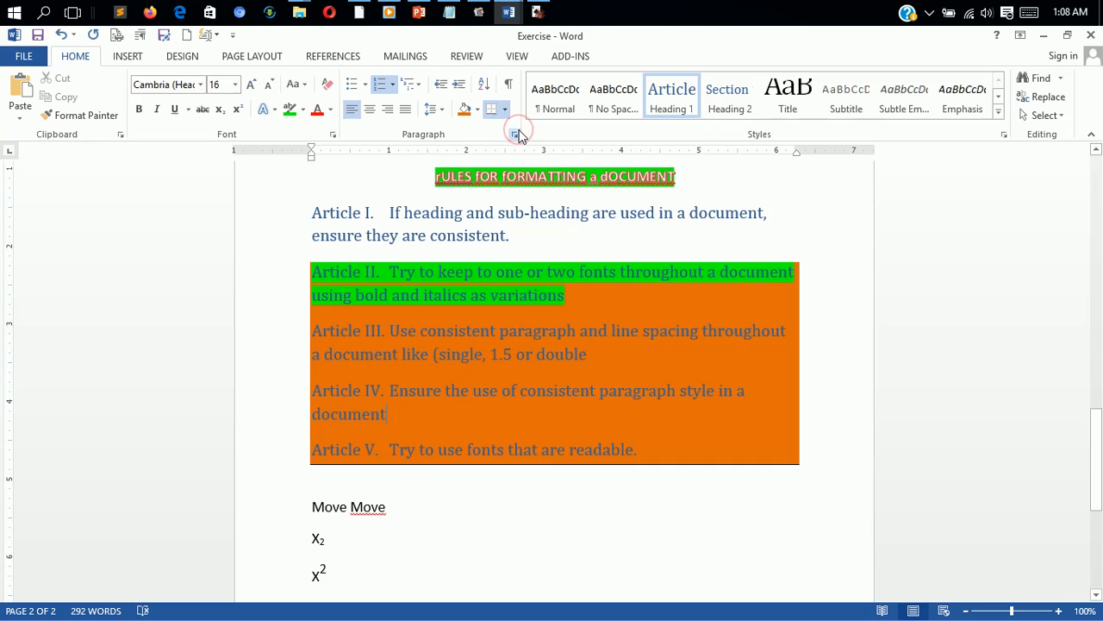
Step: Apply All Borders to the "Move Move" paragraph below the list
click(696, 511)
drag(400, 507, 311, 506)
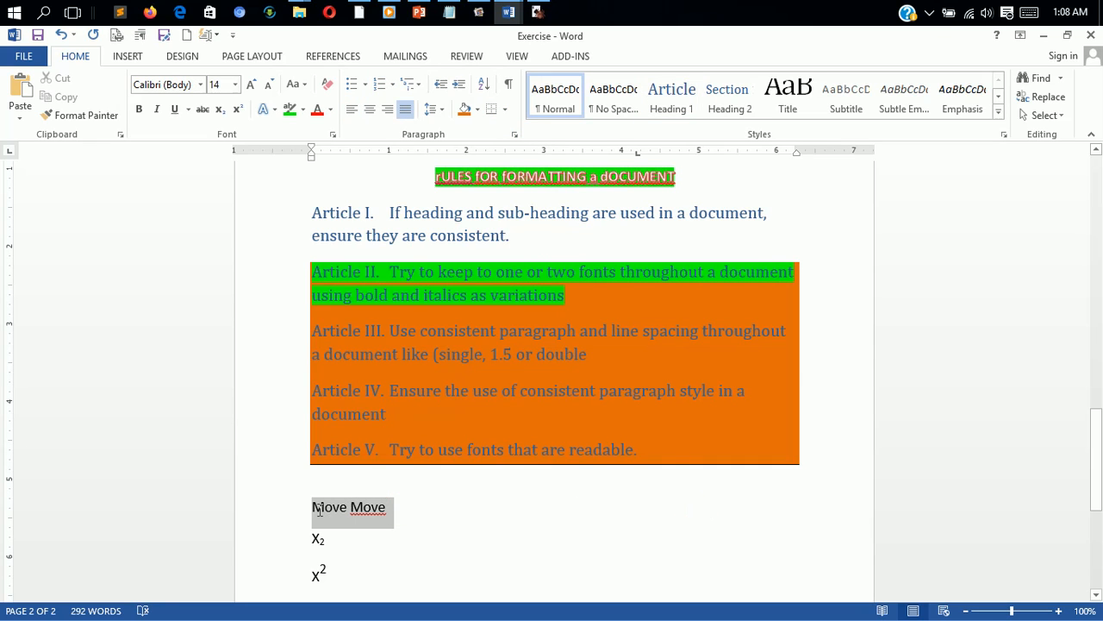
click(505, 109)
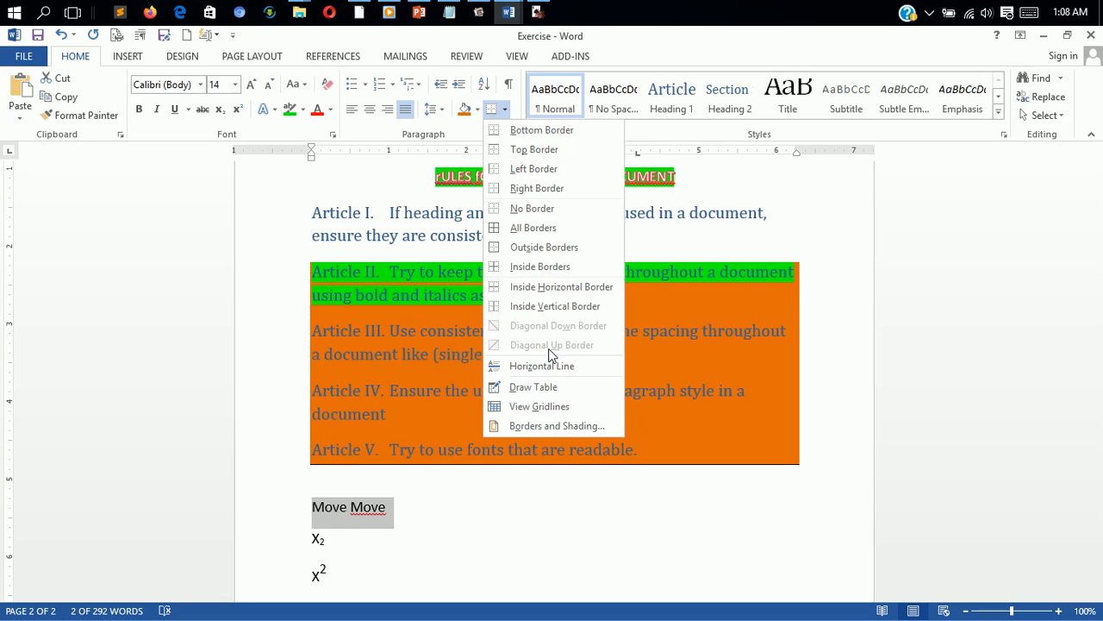
click(536, 230)
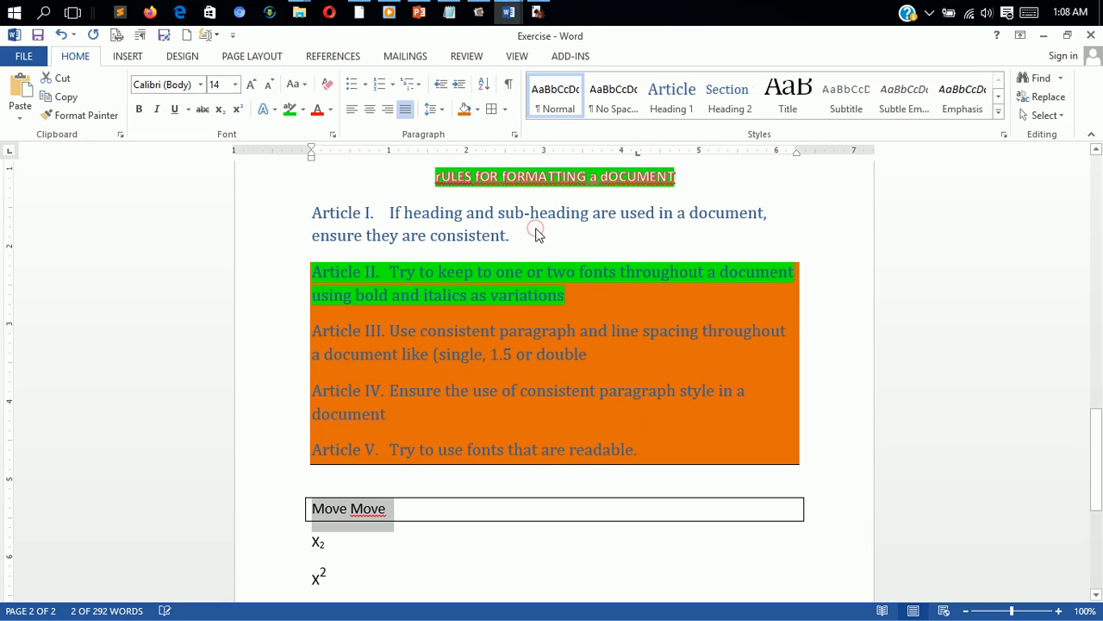